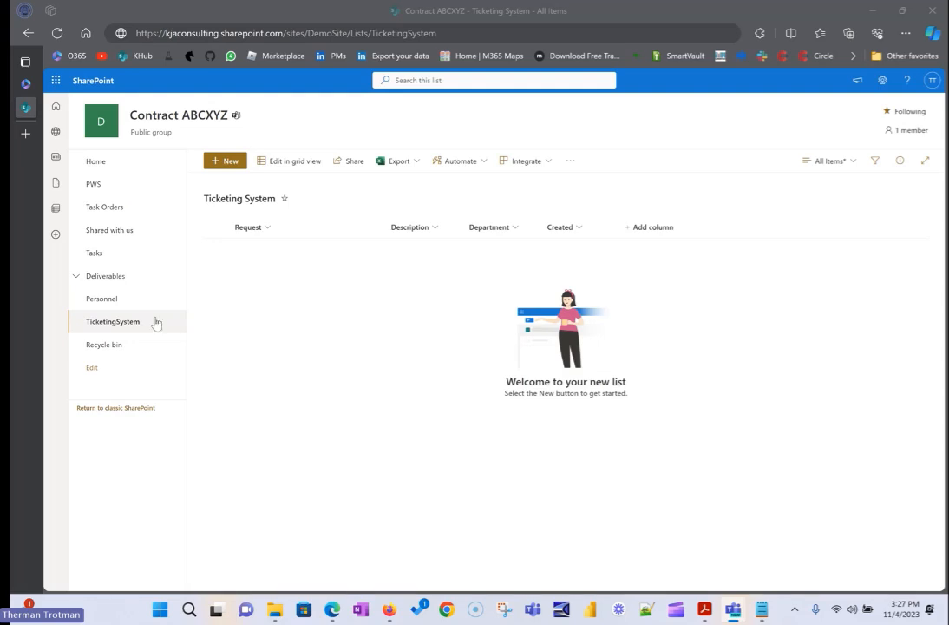
# Start a new item in the Ticketing System list and copy the link to its form.
pyautogui.click(126, 172)
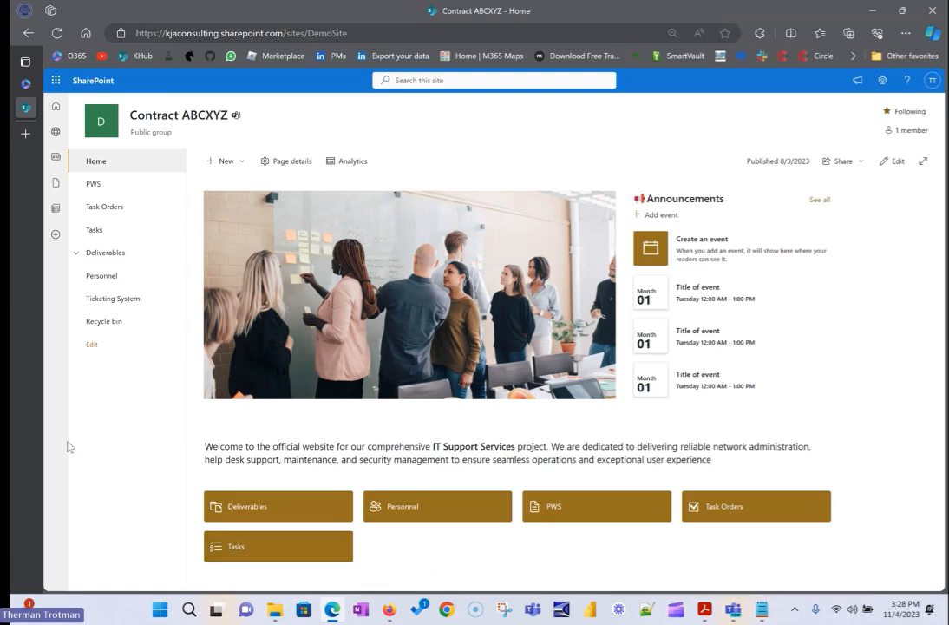
pyautogui.click(124, 304)
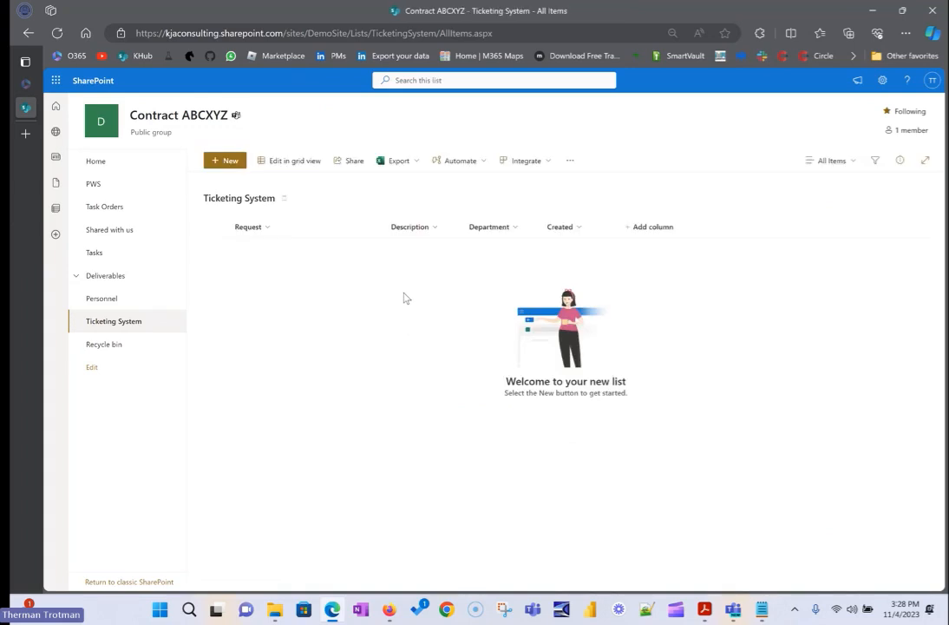
pyautogui.click(227, 164)
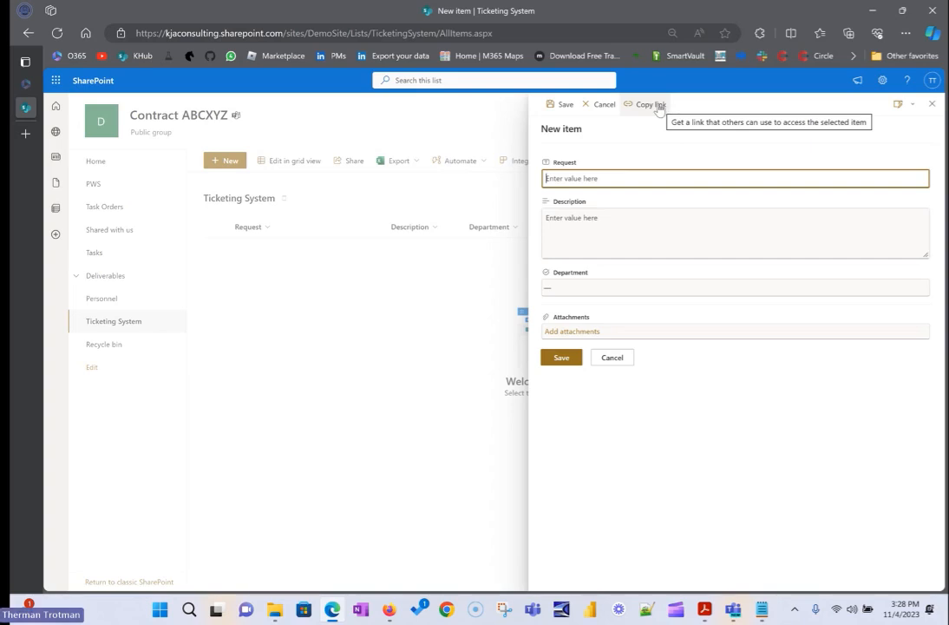
pyautogui.click(654, 106)
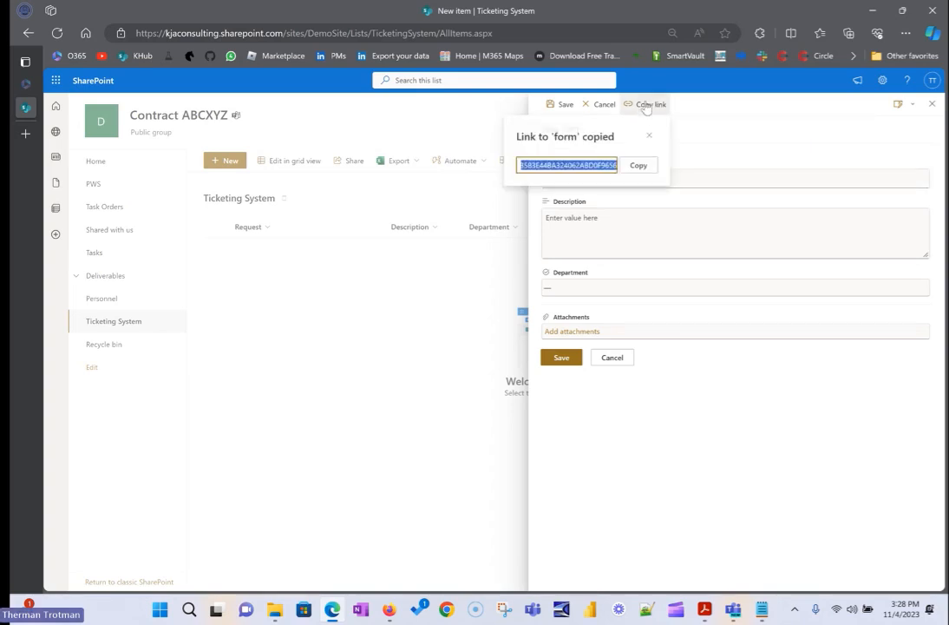
pyautogui.click(637, 164)
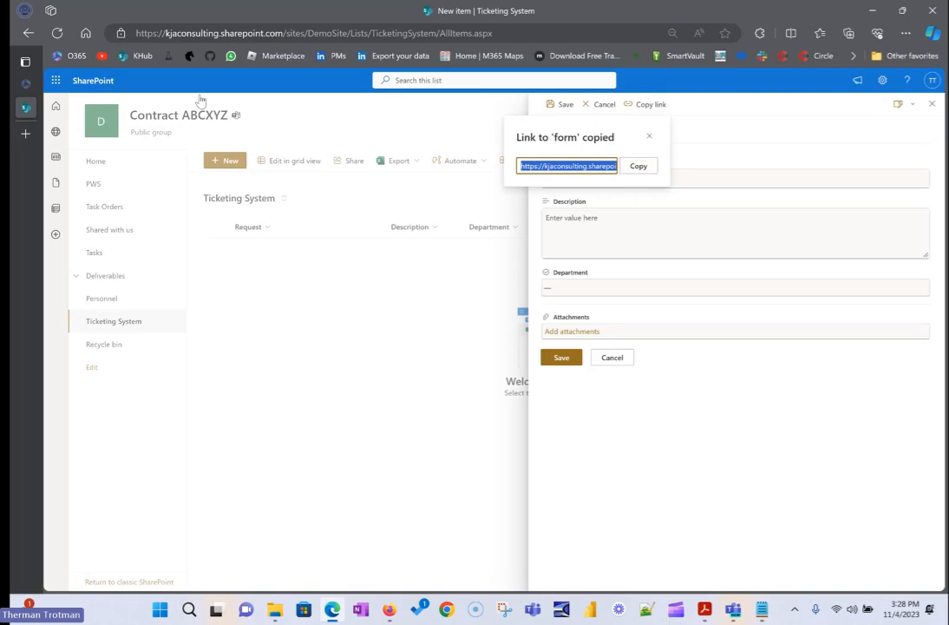
# Open the copied form link in the browser to check the standalone form, and return to the Ticketing System list.
pyautogui.rightClick(239, 32)
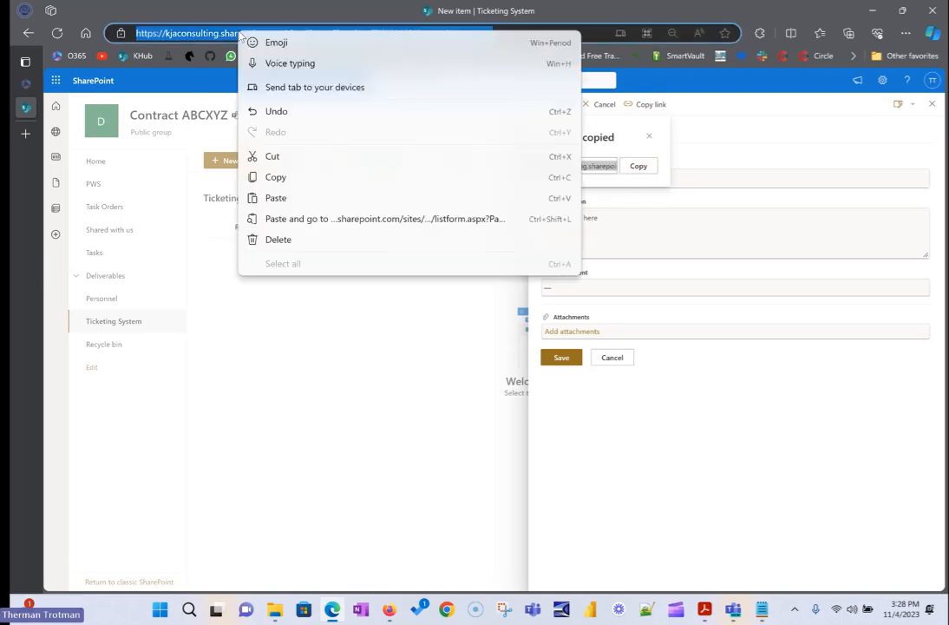
pyautogui.click(312, 221)
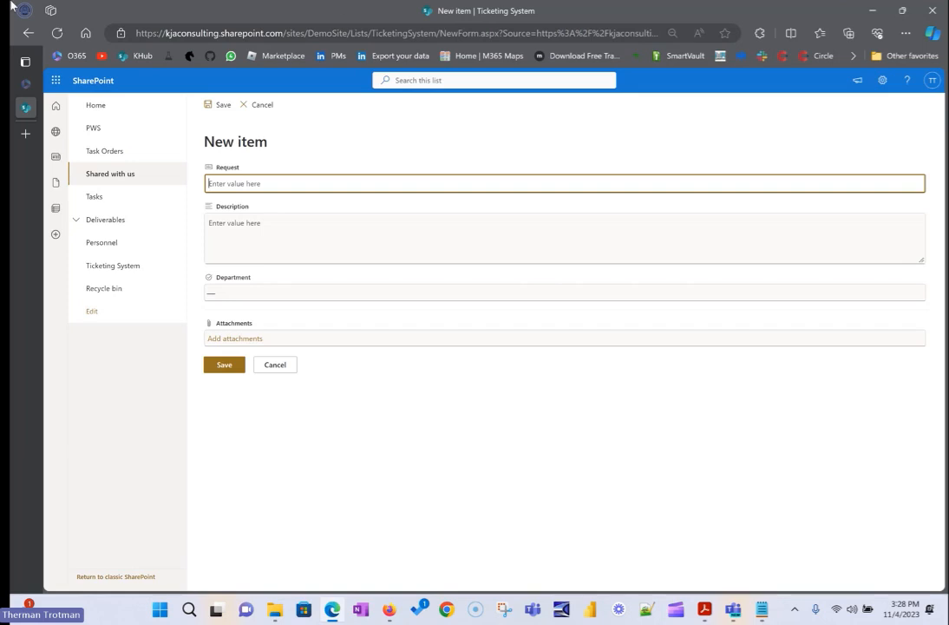
pyautogui.hotkey('alt', 'Left')
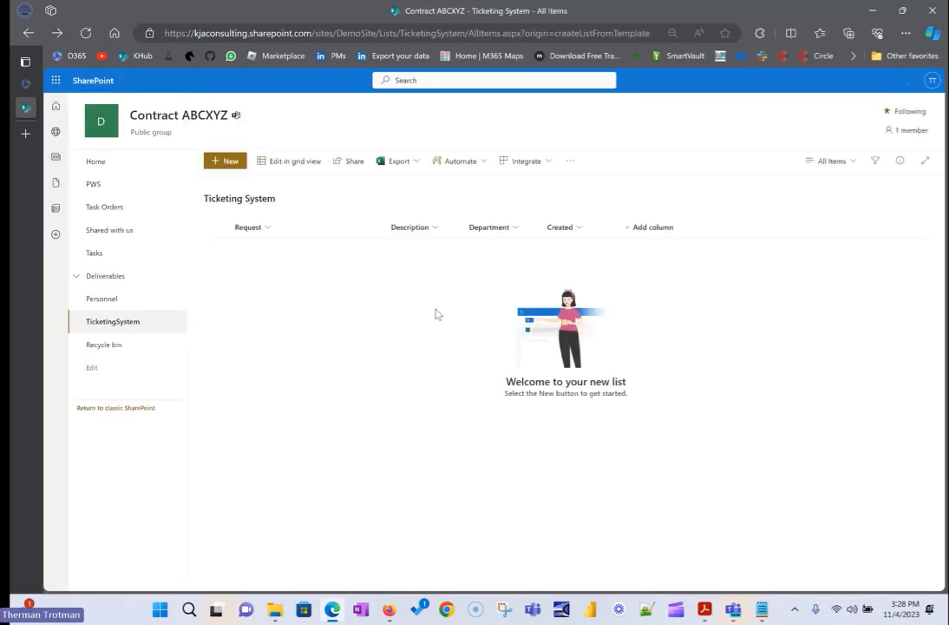
# View the Ticketing System list in grid view and look at its new-item form, cancelling without adding anything.
pyautogui.click(289, 160)
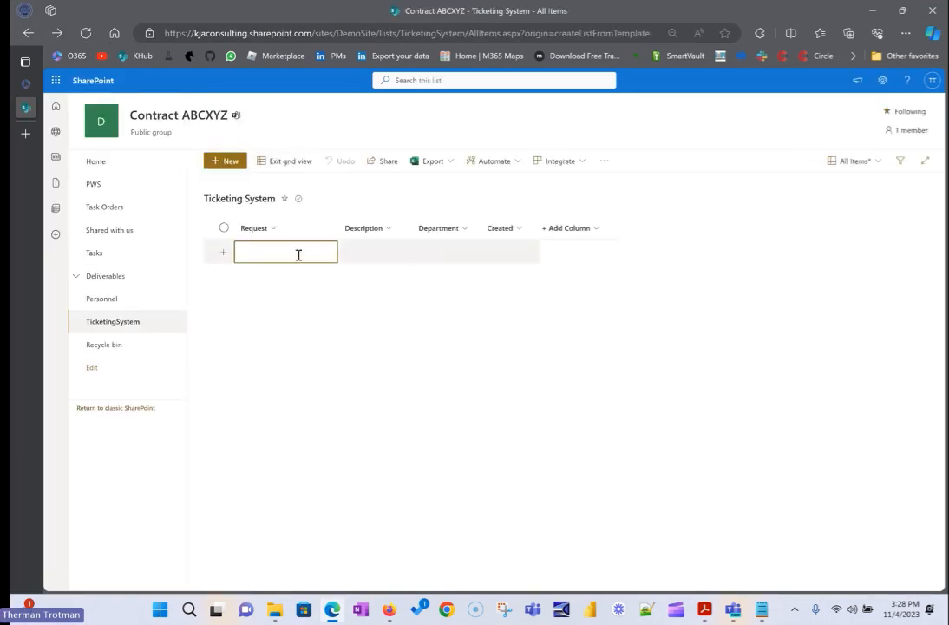
pyautogui.click(364, 252)
pyautogui.click(462, 255)
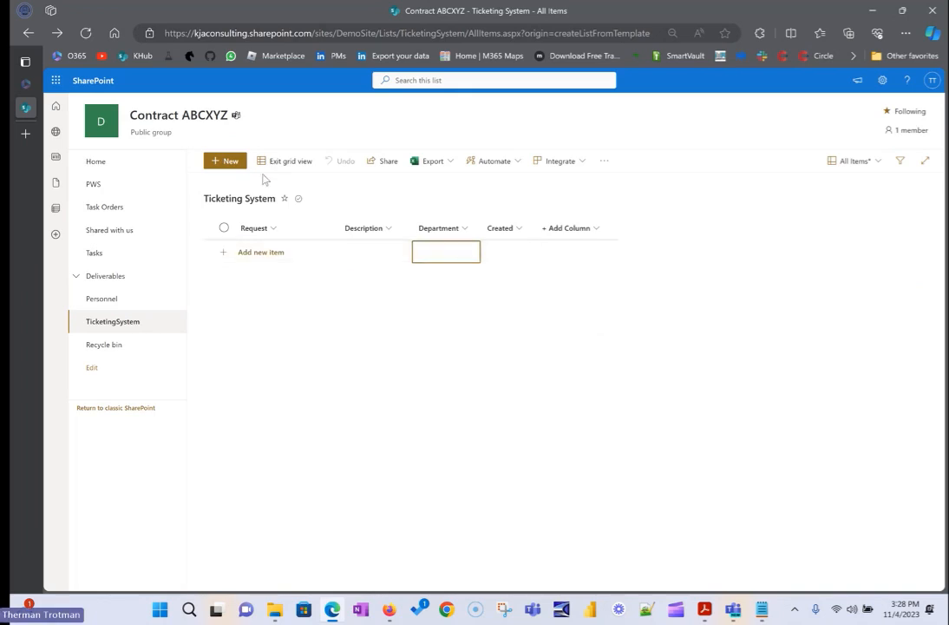
pyautogui.click(216, 163)
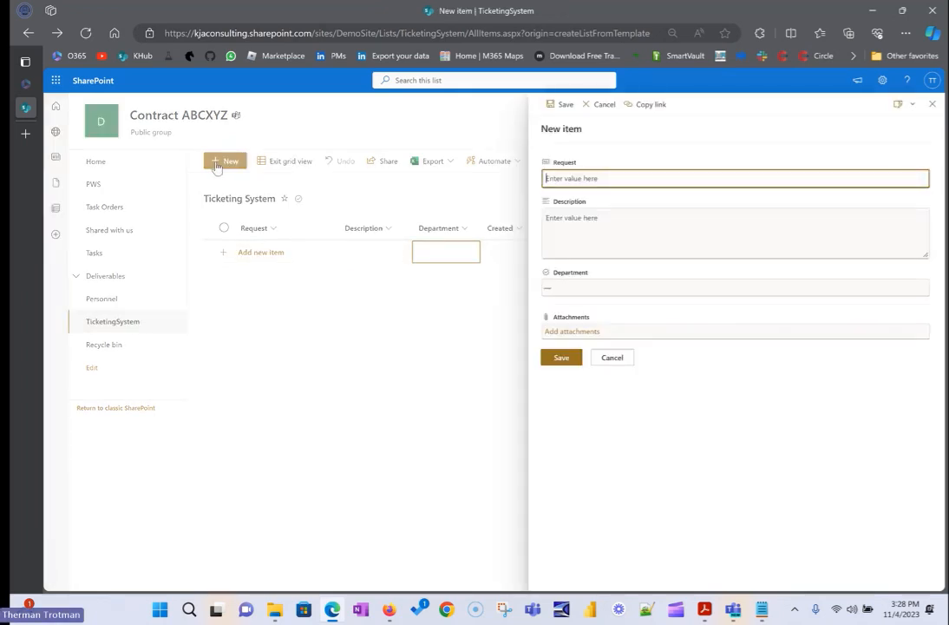
pyautogui.click(612, 357)
# Edit the site's home page and set the section with the welcome text and quick links to the One-third right layout.
pyautogui.click(83, 161)
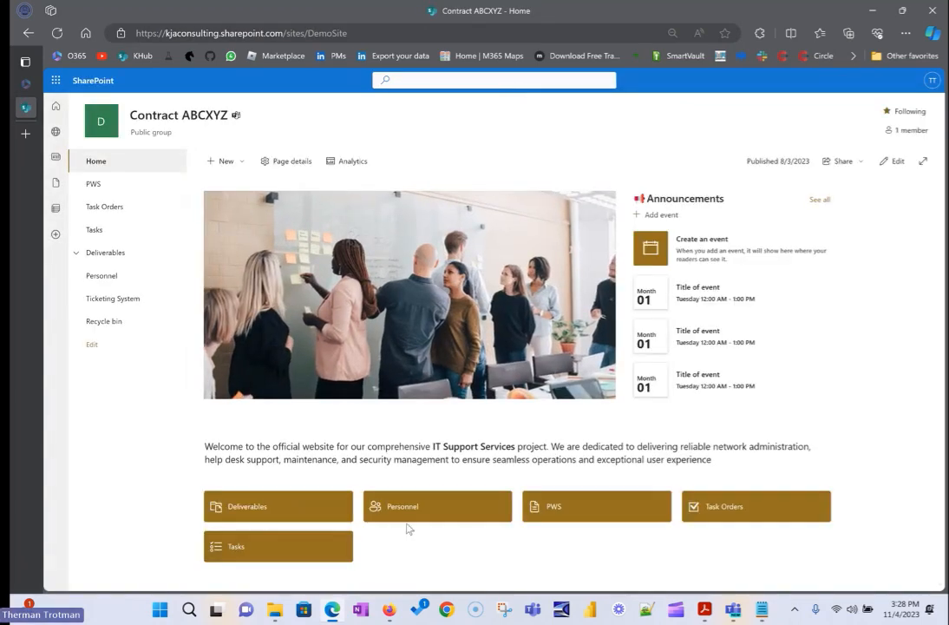
pyautogui.click(886, 165)
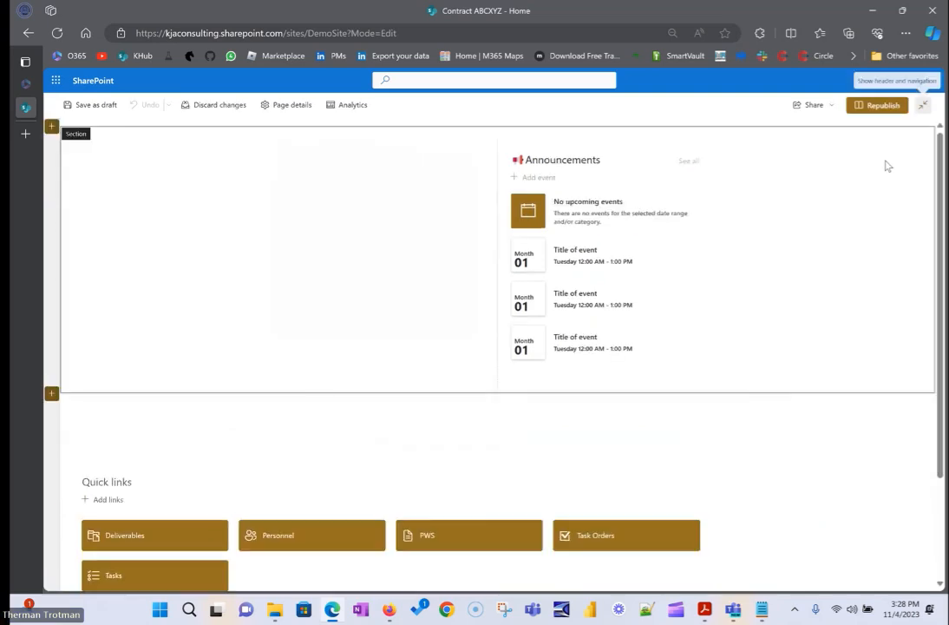
pyautogui.scroll(-2, 338, 429)
pyautogui.scroll(-1, 338, 433)
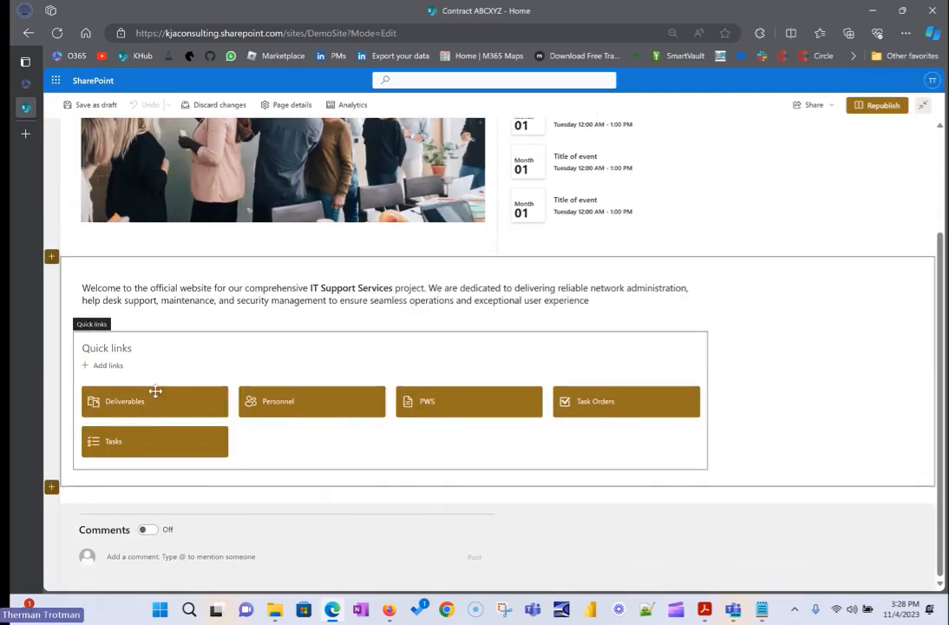
pyautogui.click(110, 373)
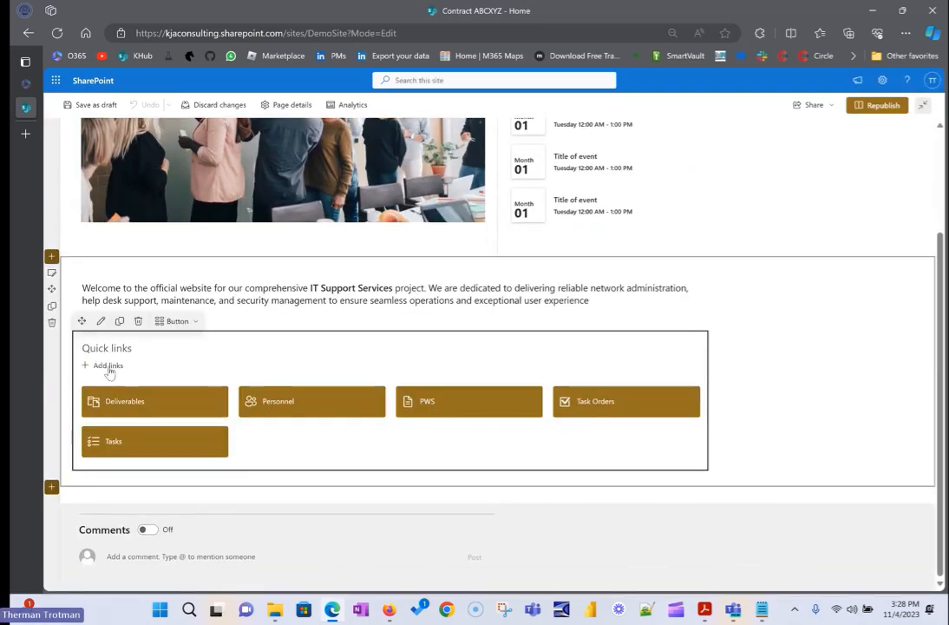
pyautogui.click(786, 369)
pyautogui.click(76, 289)
pyautogui.click(57, 275)
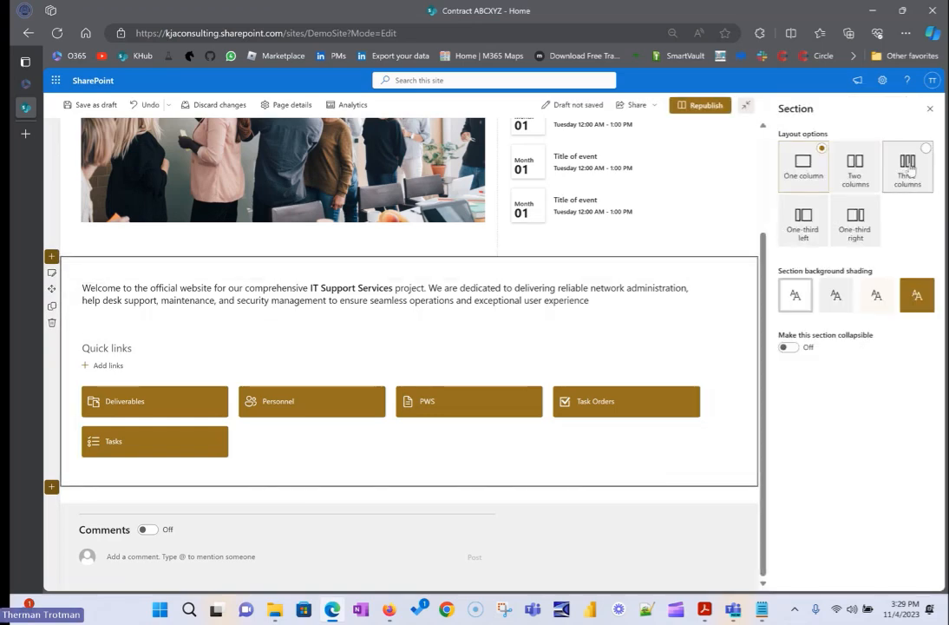
pyautogui.click(855, 222)
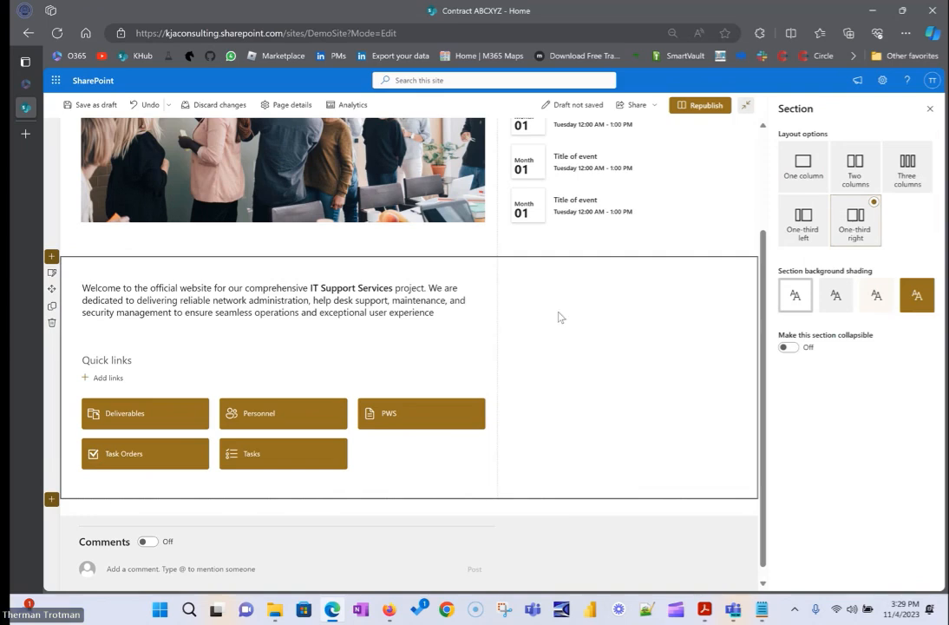
# Add a Button web part to the empty column beside the welcome text and quick links.
pyautogui.click(605, 265)
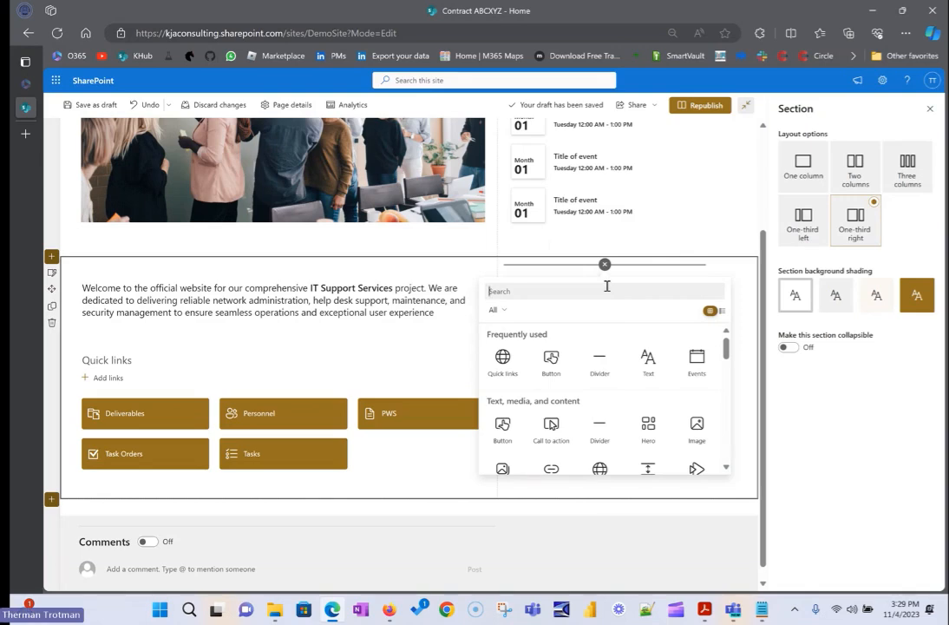
pyautogui.click(502, 424)
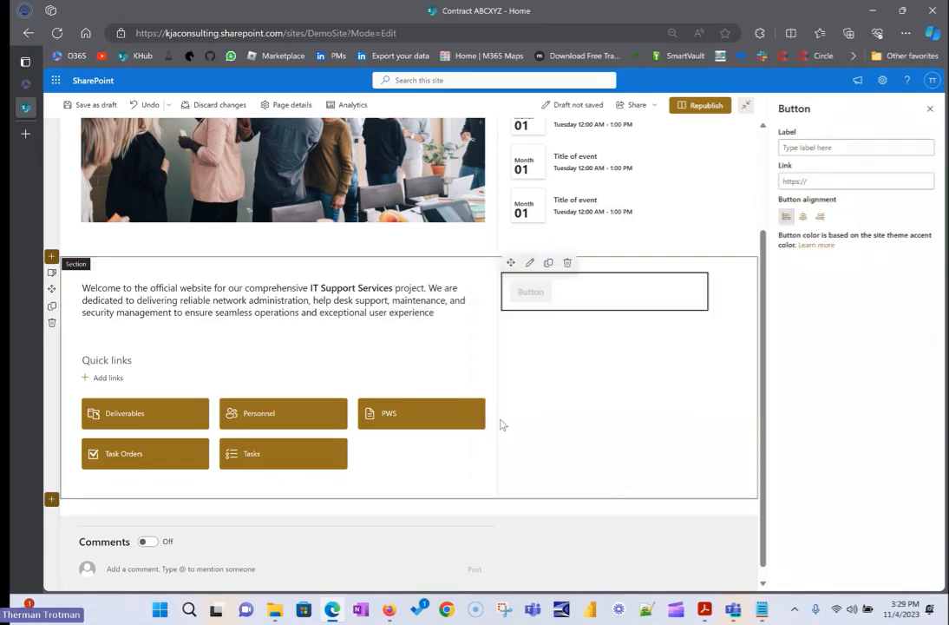
pyautogui.click(832, 148)
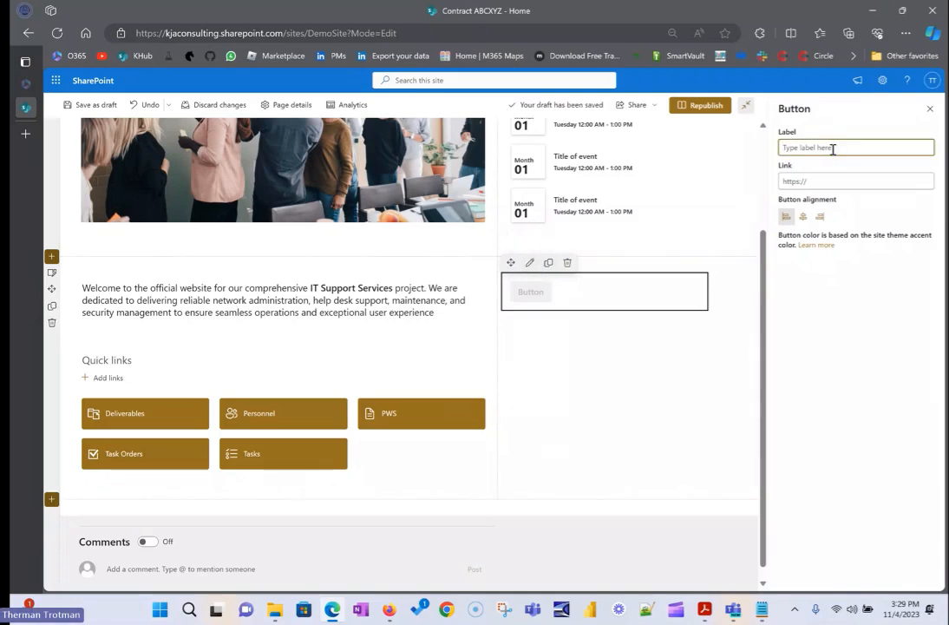
pyautogui.write('Enter')
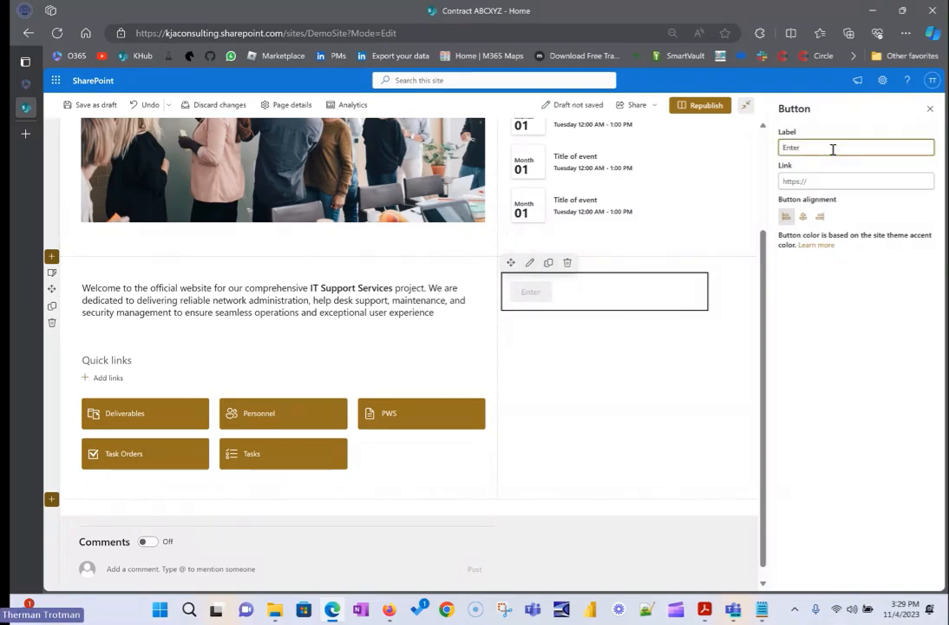
pyautogui.press('BackSpace')
pyautogui.press('BackSpace')
pyautogui.press('BackSpace')
pyautogui.press('BackSpace')
pyautogui.press('BackSpace')
pyautogui.write('Enter')
pyautogui.press('BackSpace')
pyautogui.press('BackSpace')
pyautogui.press('BackSpace')
pyautogui.press('BackSpace')
pyautogui.press('BackSpace')
pyautogui.write('Hel')
pyautogui.press('BackSpace')
pyautogui.press('BackSpace')
pyautogui.press('BackSpace')
pyautogui.write('Create Helpdesk')
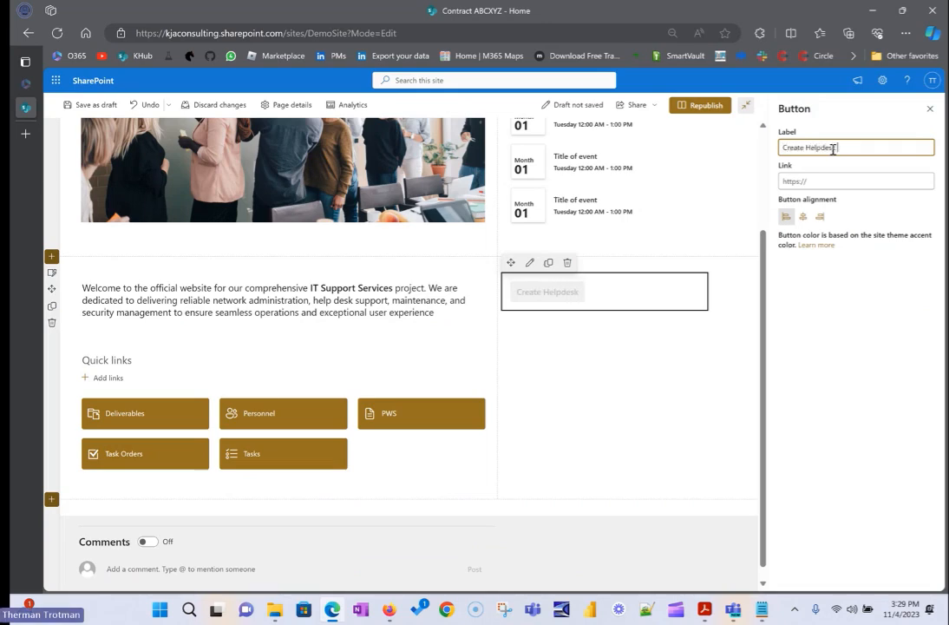
pyautogui.press('BackSpace')
pyautogui.press('BackSpace')
pyautogui.press('BackSpace')
pyautogui.press('BackSpace')
pyautogui.press('BackSpace')
pyautogui.press('BackSpace')
pyautogui.press('BackSpace')
pyautogui.press('BackSpace')
pyautogui.press('BackSpace')
pyautogui.press('BackSpace')
pyautogui.press('BackSpace')
pyautogui.press('BackSpace')
pyautogui.press('BackSpace')
pyautogui.press('BackSpace')
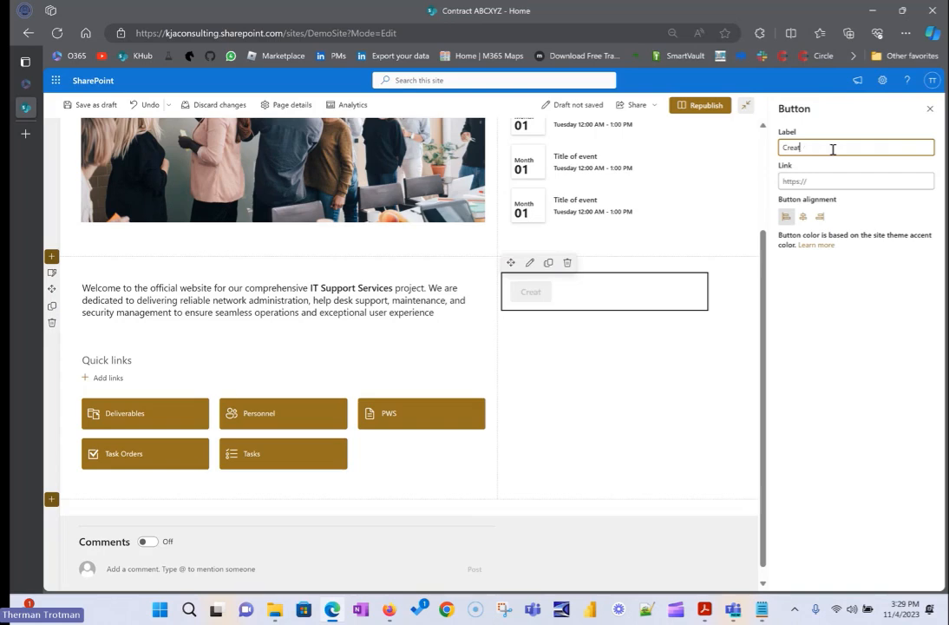
# Label the button "Open Helpdesk Ticket" and link it to the copied new-item form address.
pyautogui.write('Open Helpdesk Ticket')
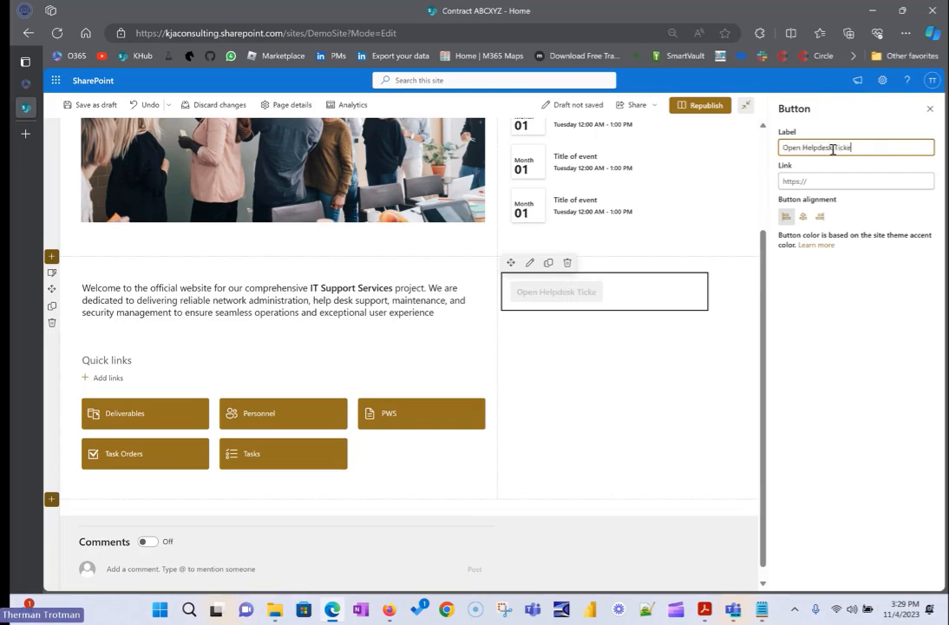
pyautogui.click(812, 181)
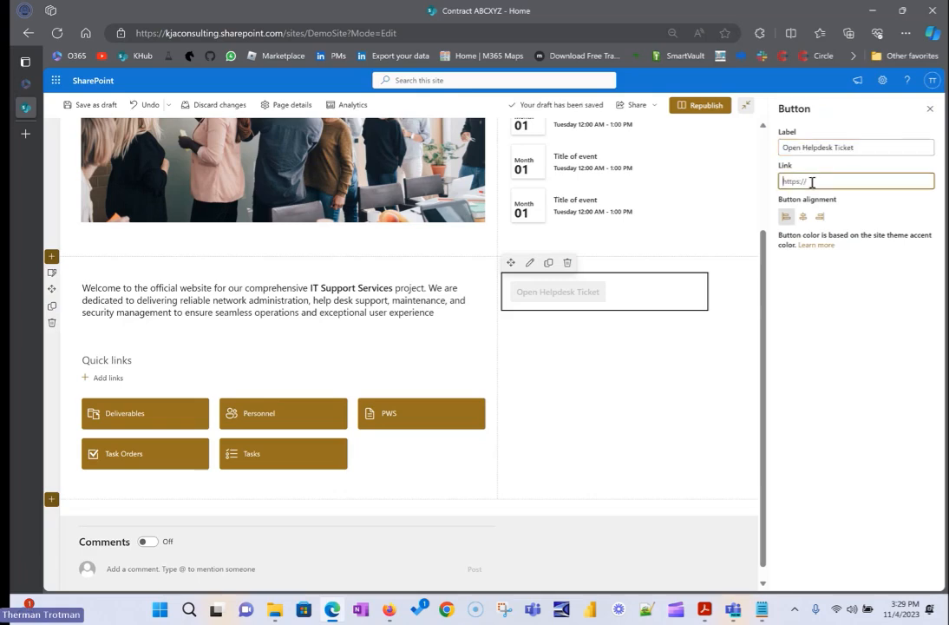
pyautogui.hotkey('ctrl', 'v')
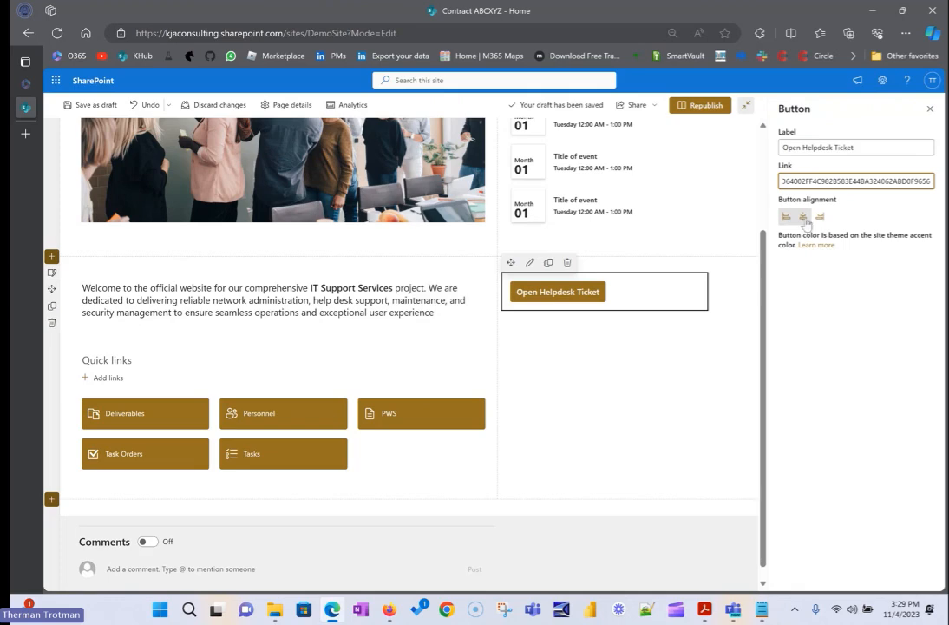
# Center the helpdesk button within its column and republish the home page.
pyautogui.click(802, 216)
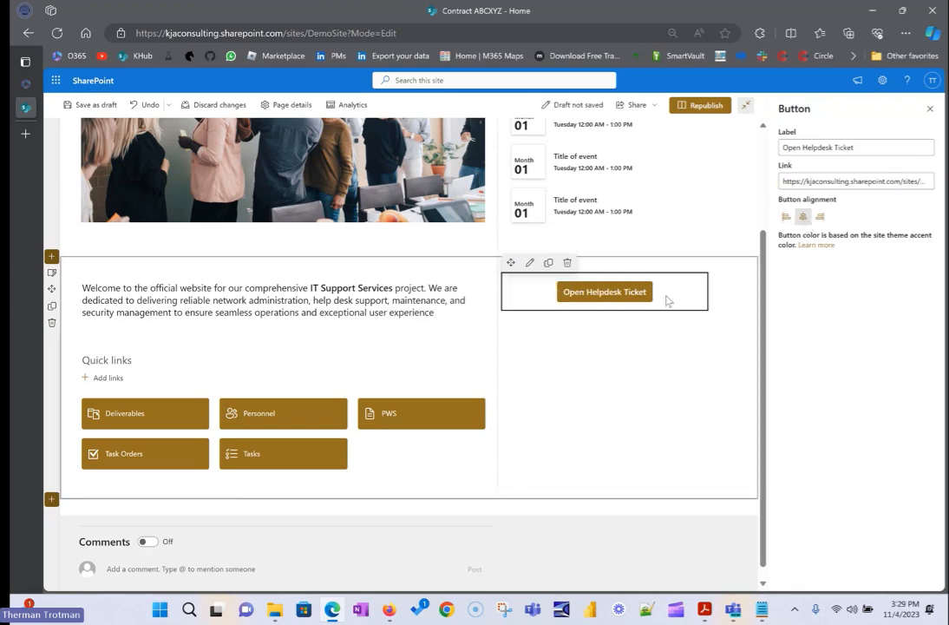
pyautogui.click(703, 105)
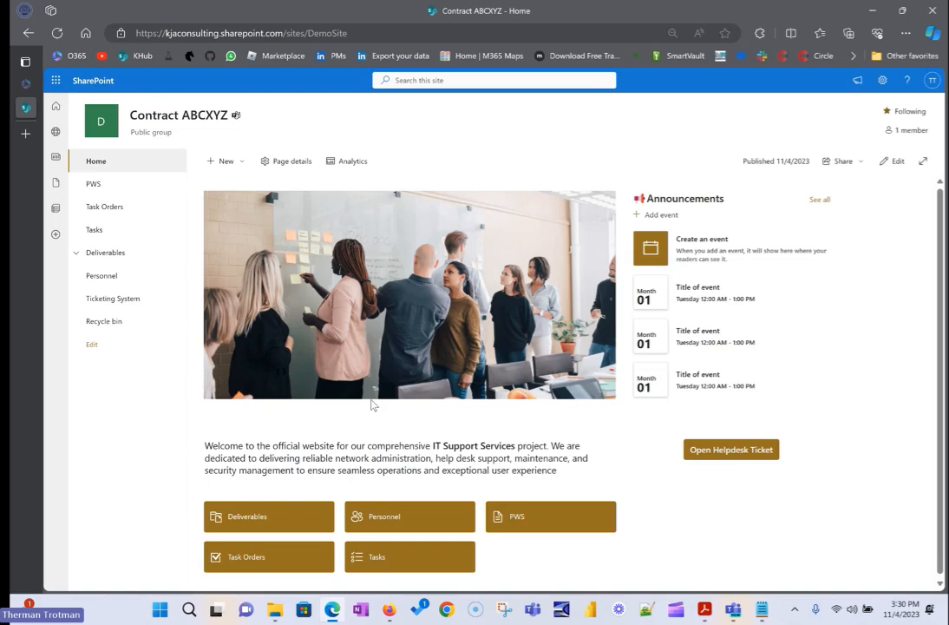
# Open the ticket form from the home page's Open Helpdesk Ticket button and enter "Windows is broke" as the request.
pyautogui.click(724, 453)
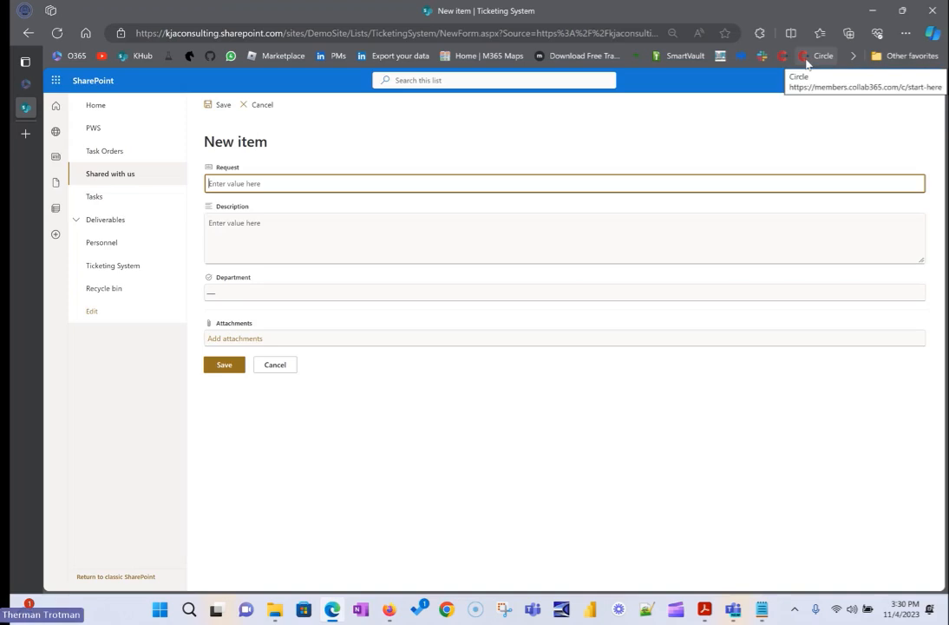
pyautogui.write('Windoew')
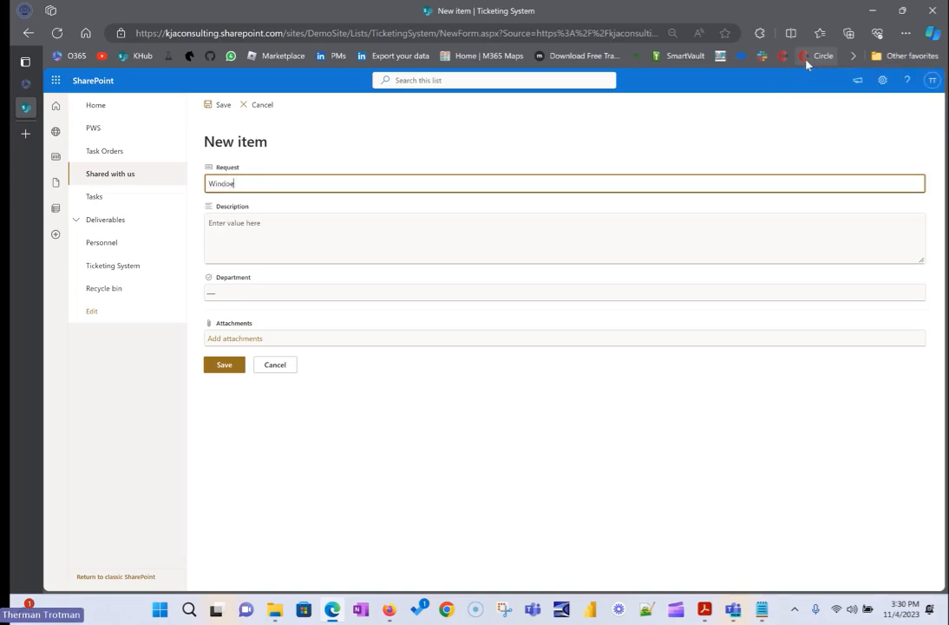
pyautogui.press('BackSpace')
pyautogui.press('BackSpace')
pyautogui.write('ws is broke')
# Set the description to "Every time I turn on my computer, I see the main screen for a few seconds, then the whole computer restarts on its own.".
pyautogui.press('Tab')
pyautogui.write('Ev')
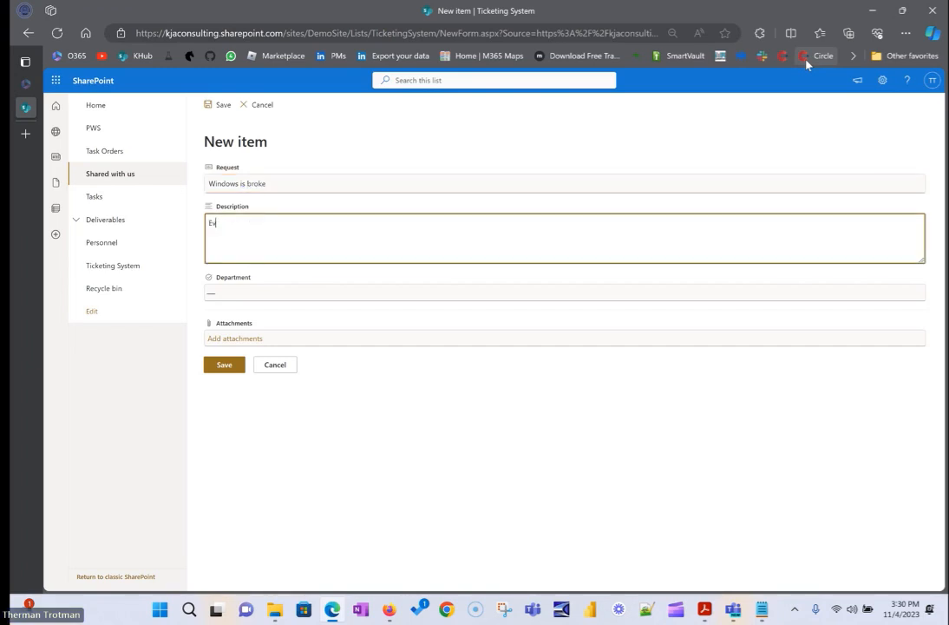
pyautogui.write('ery time I furn on my copputer, I see')
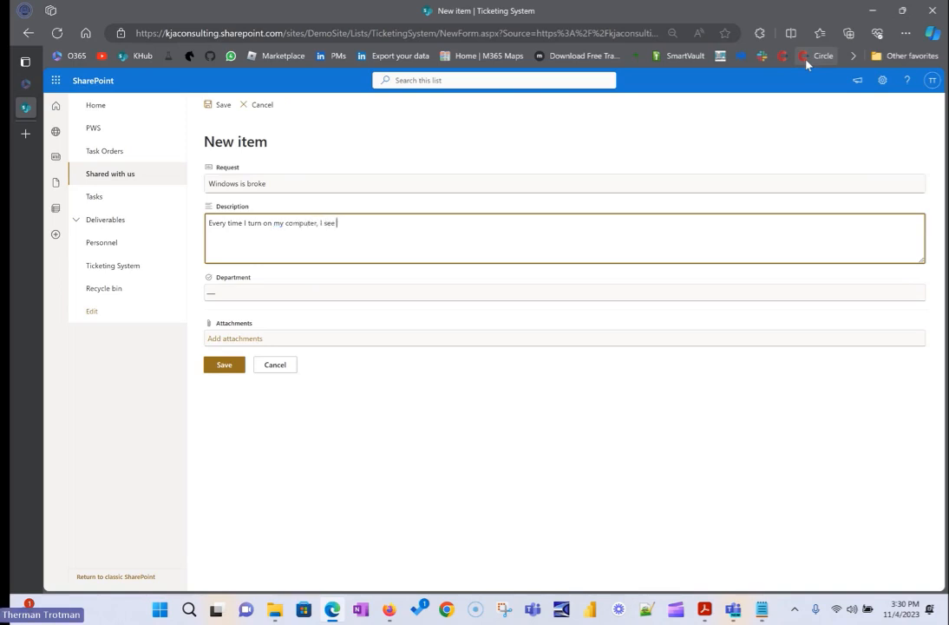
pyautogui.write(' the main screen for a few seconds, then the whole computer restarts on its own.')
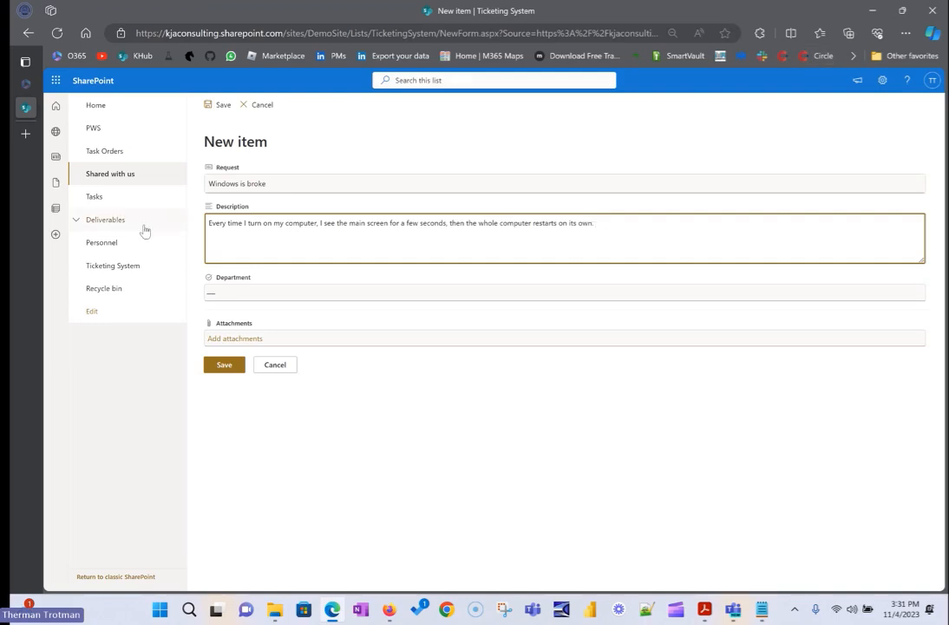
# Choose Finance as the department for the new helpdesk ticket.
pyautogui.click(290, 294)
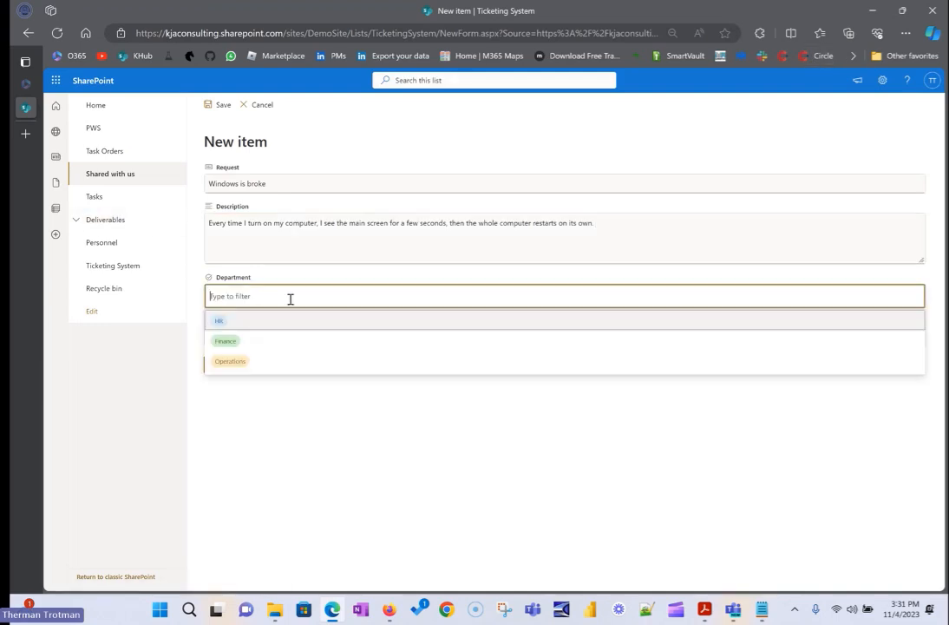
pyautogui.click(252, 341)
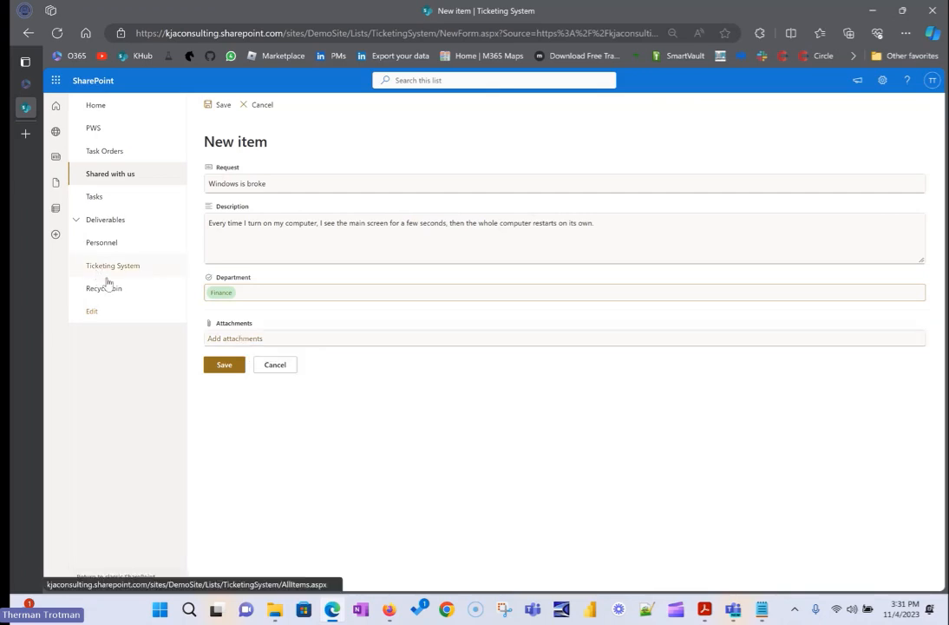
# Save the helpdesk ticket and widen the Description column in the refreshed Ticketing System list.
pyautogui.click(222, 365)
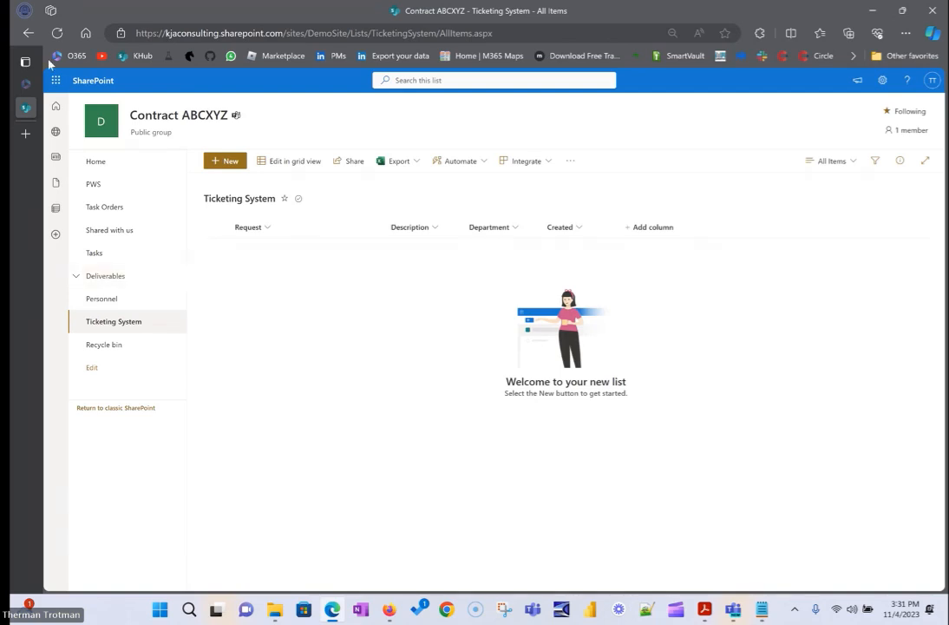
pyautogui.click(57, 33)
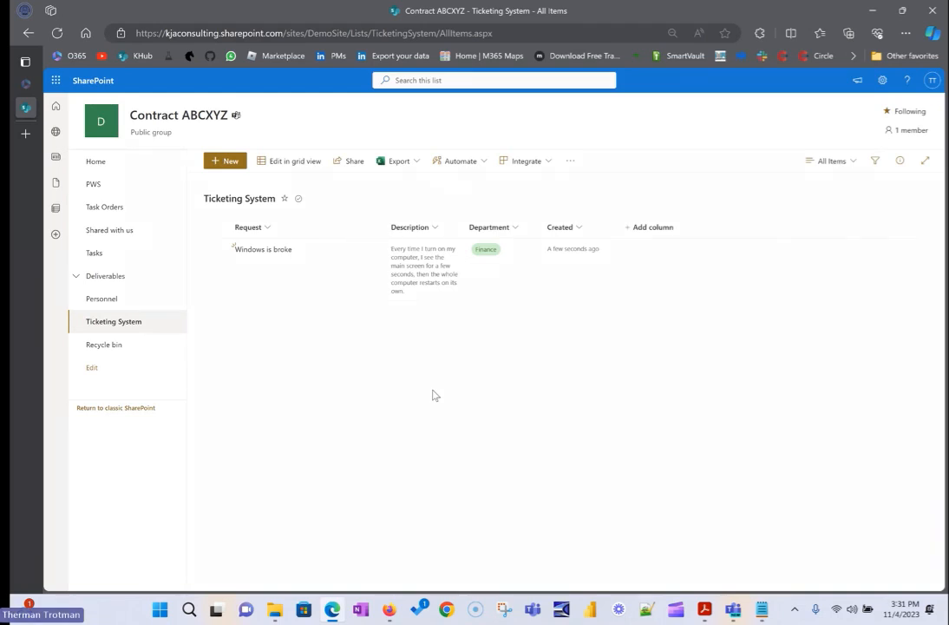
pyautogui.moveTo(466, 224); pyautogui.dragTo(566, 220)
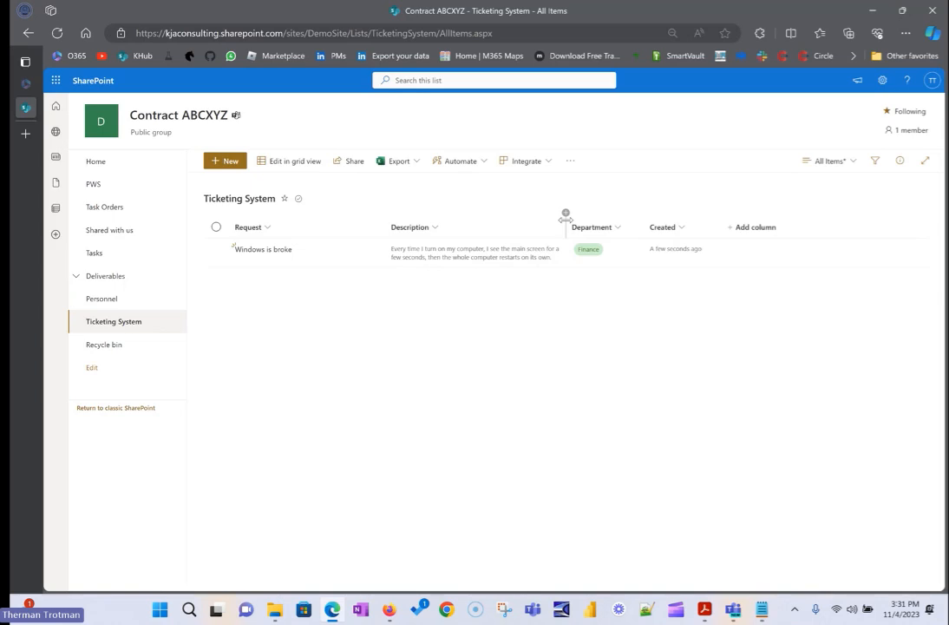
# Start a new Choice column named Status in the Ticketing System list.
pyautogui.click(775, 228)
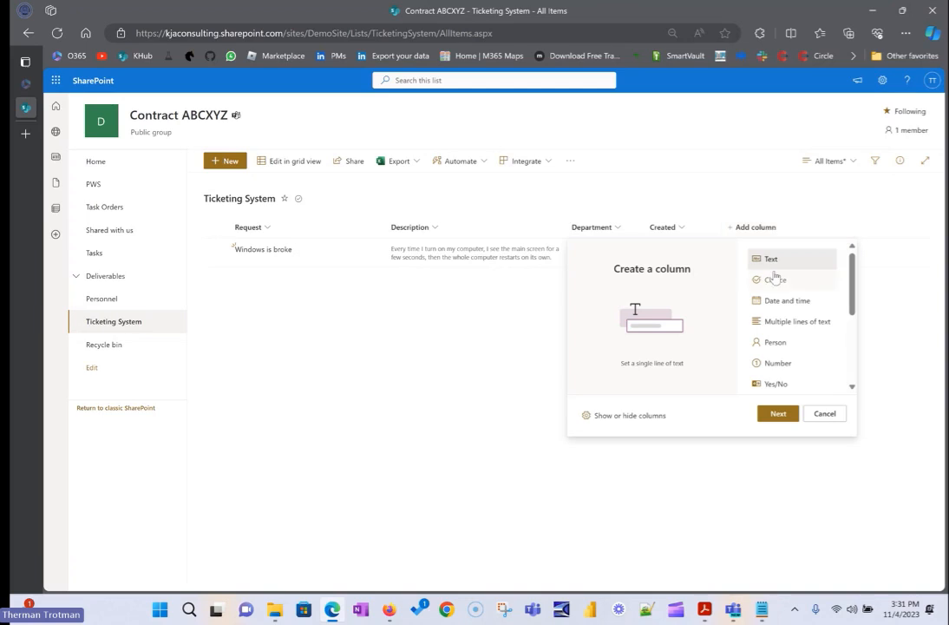
pyautogui.click(777, 278)
pyautogui.click(788, 415)
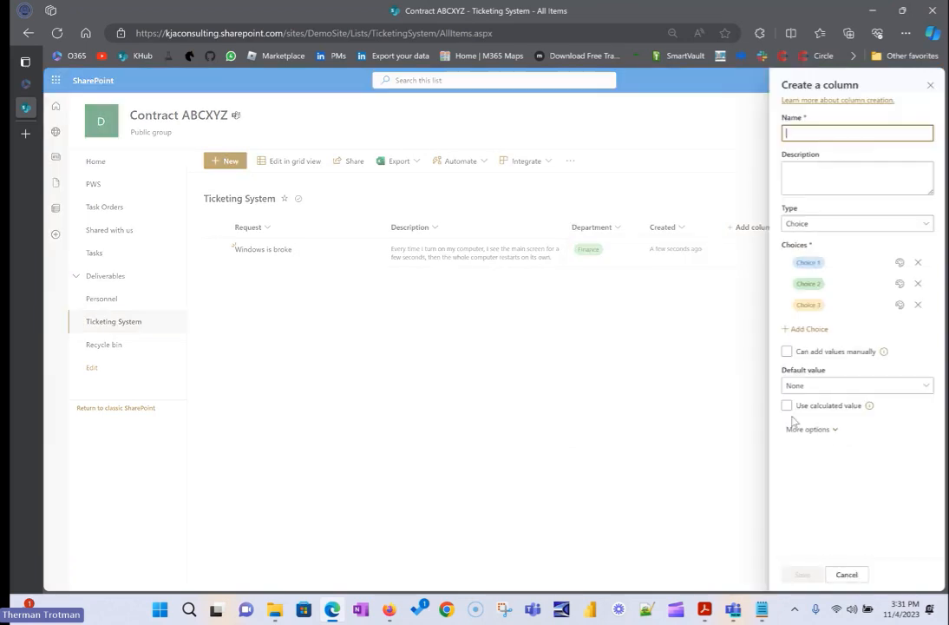
pyautogui.write('Status')
pyautogui.click(837, 352)
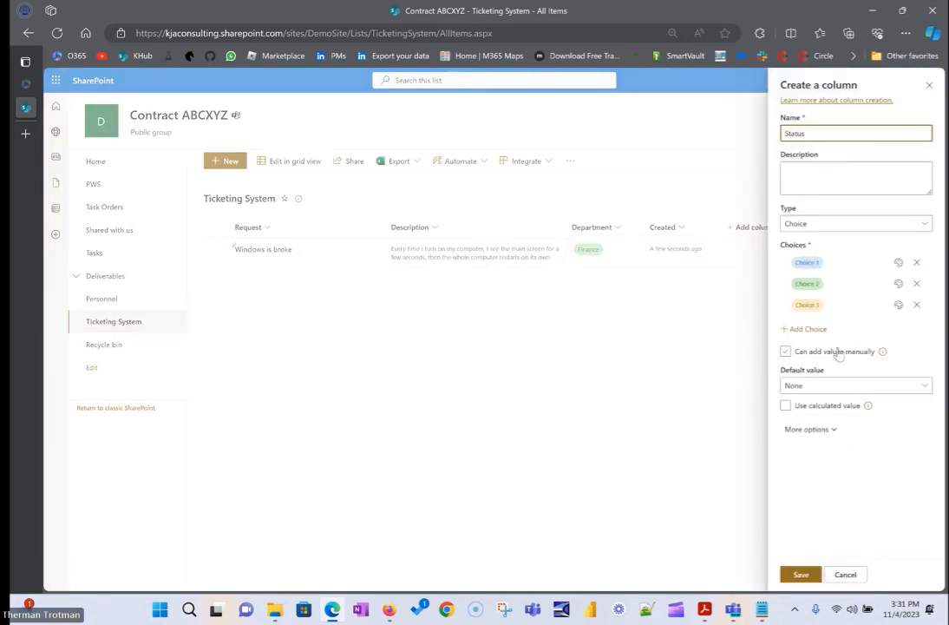
# Define the Status column's three choices as Requested, Started and Complete.
pyautogui.click(844, 262)
pyautogui.write('Requested')
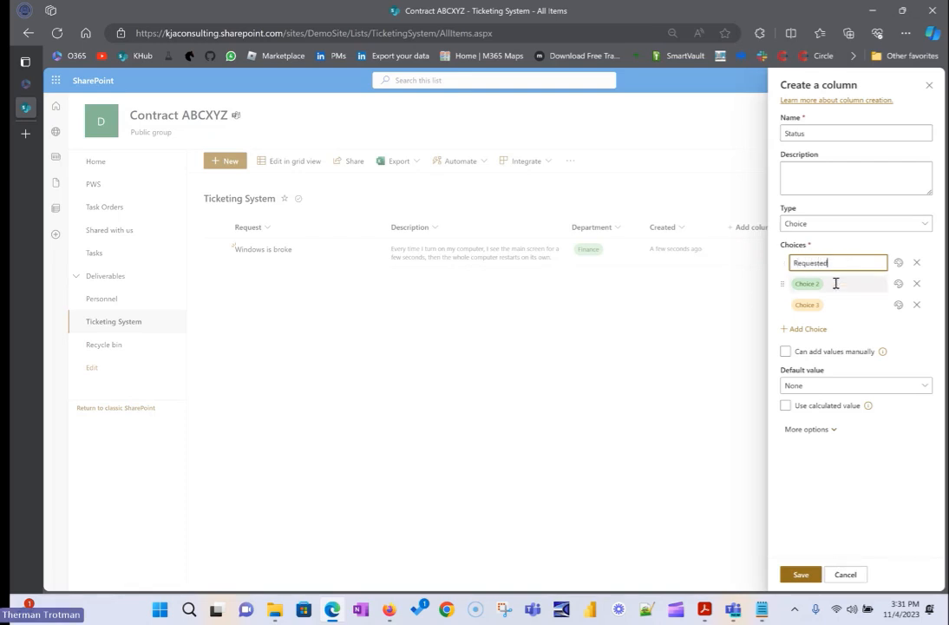
pyautogui.click(837, 283)
pyautogui.write('In')
pyautogui.press('BackSpace')
pyautogui.write('Started')
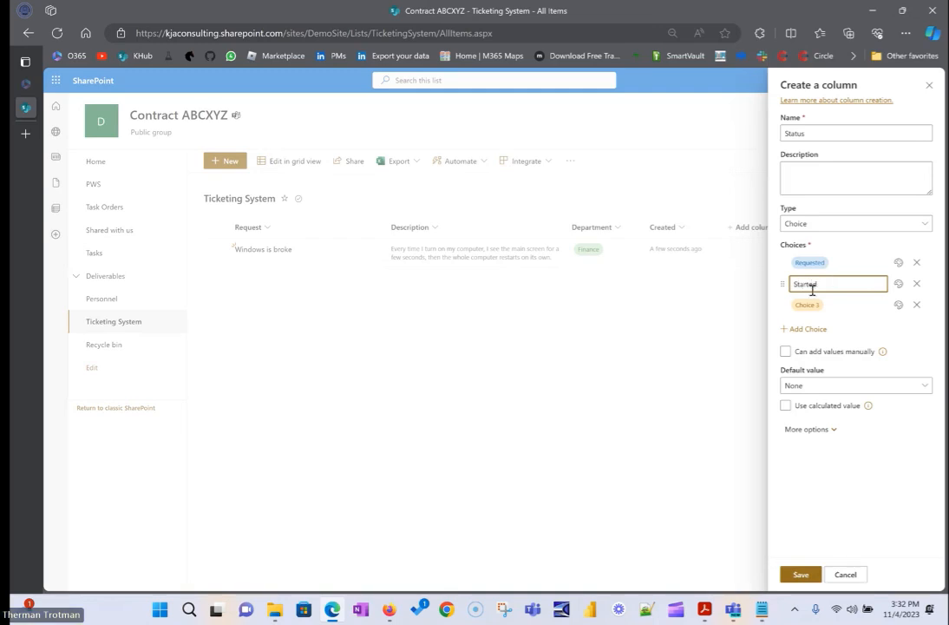
pyautogui.click(816, 304)
pyautogui.write('Complte')
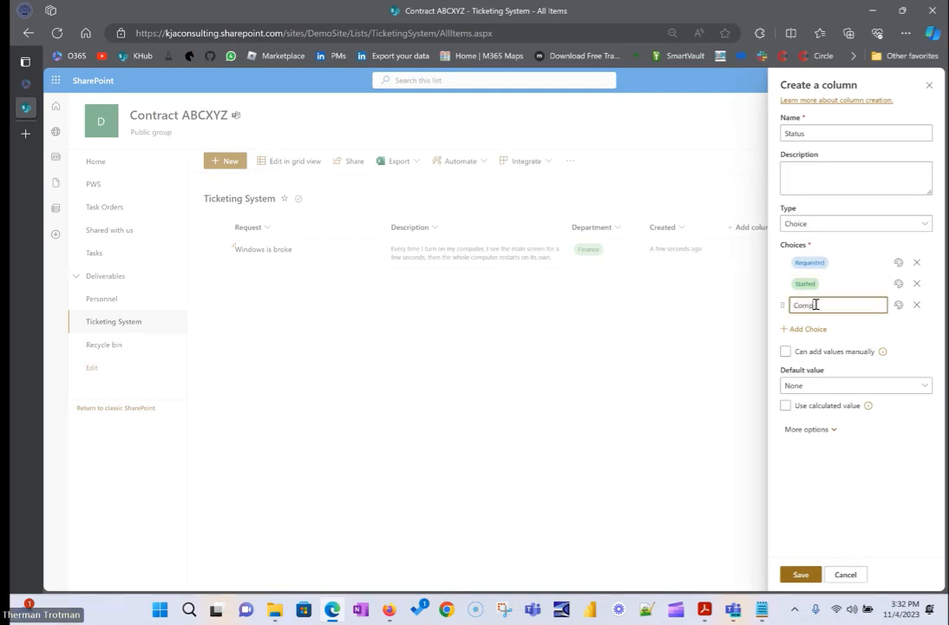
pyautogui.press('BackSpace')
pyautogui.press('BackSpace')
pyautogui.write('ete')
pyautogui.press('Return')
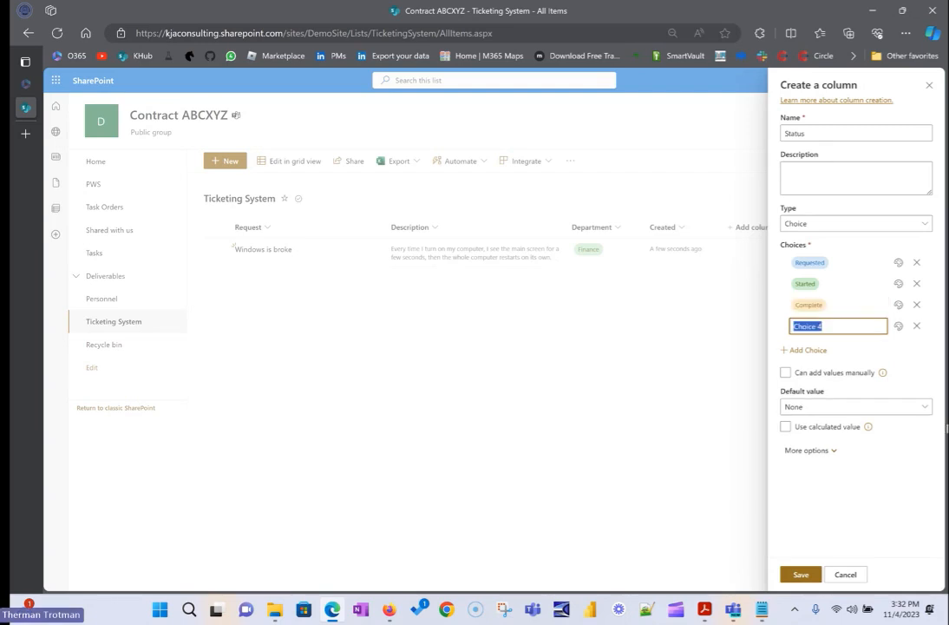
pyautogui.click(917, 326)
# Colour the Complete choice light green and the Started choice light yellow.
pyautogui.click(899, 305)
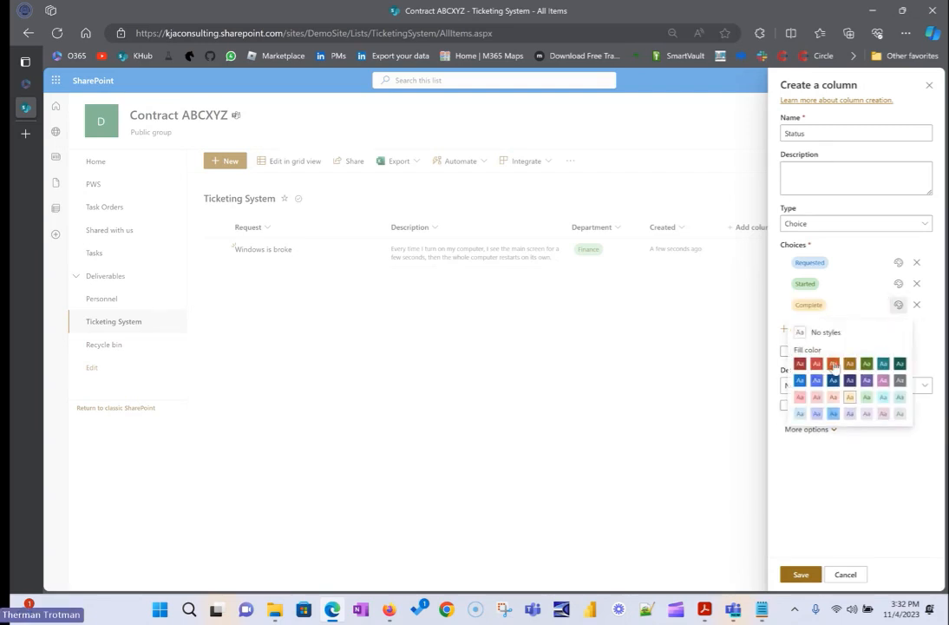
pyautogui.click(868, 398)
pyautogui.click(898, 283)
pyautogui.click(849, 380)
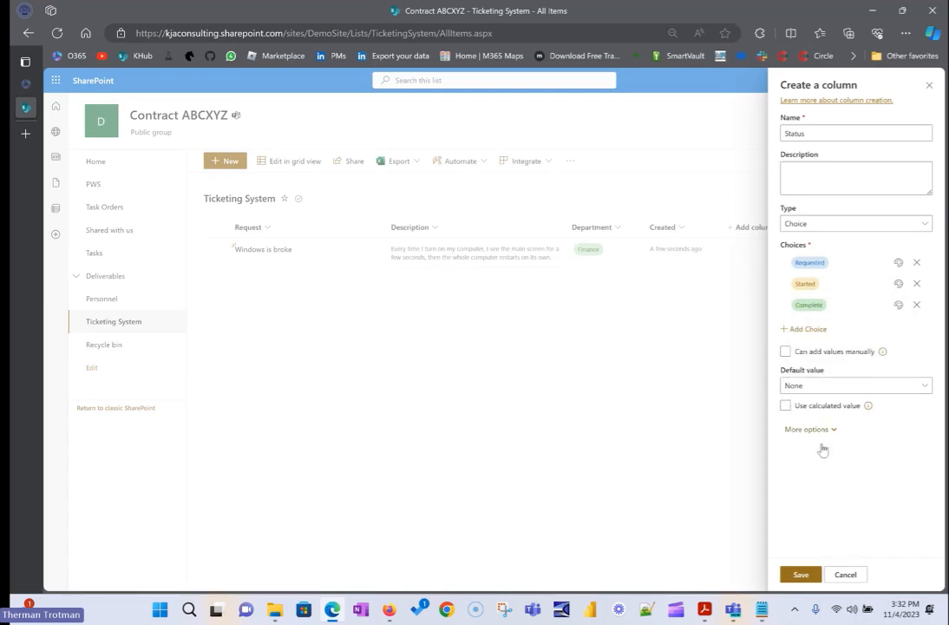
# Make Requested the default value of the Status column and save the column.
pyautogui.click(825, 392)
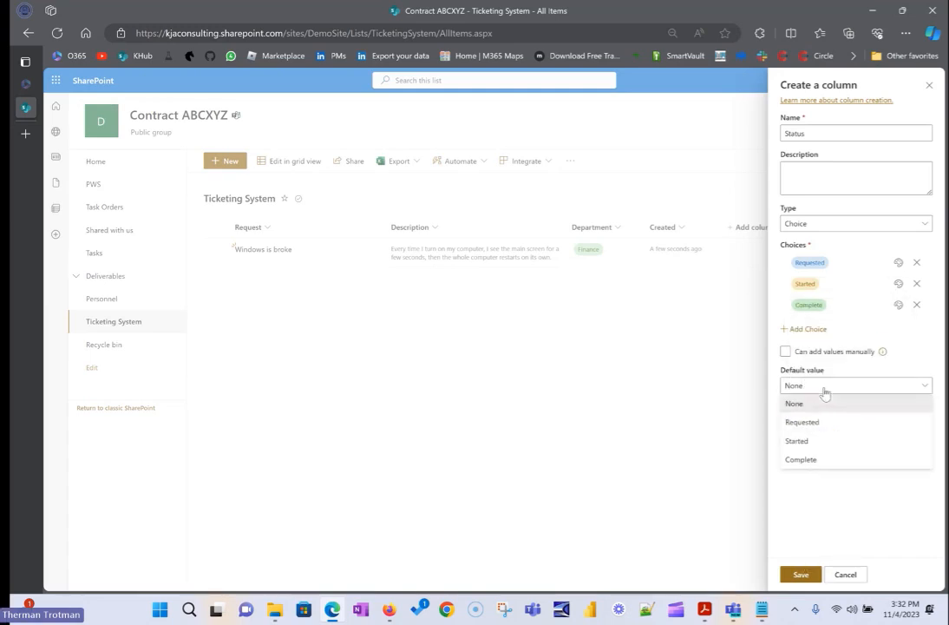
pyautogui.click(813, 422)
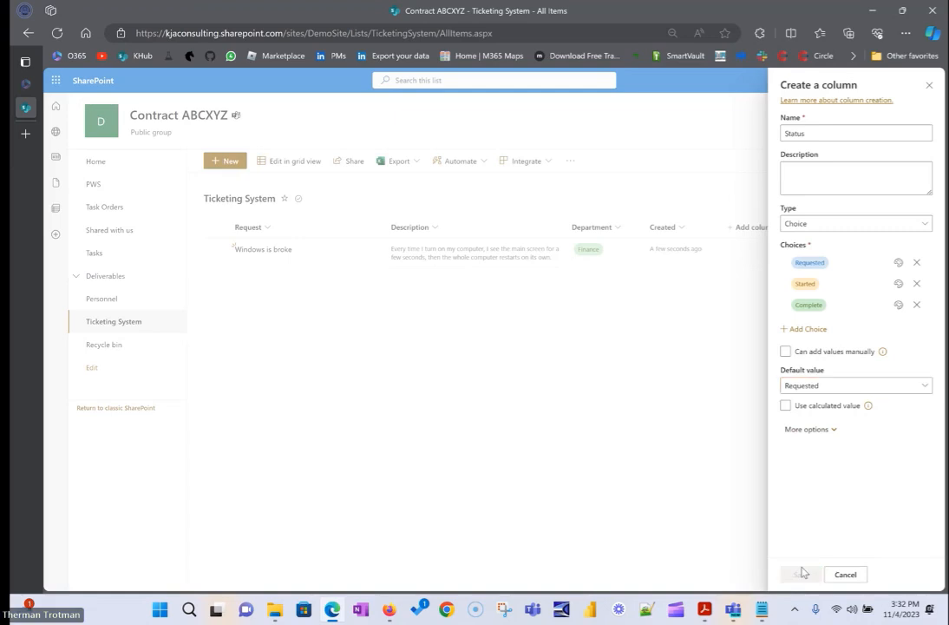
pyautogui.click(801, 573)
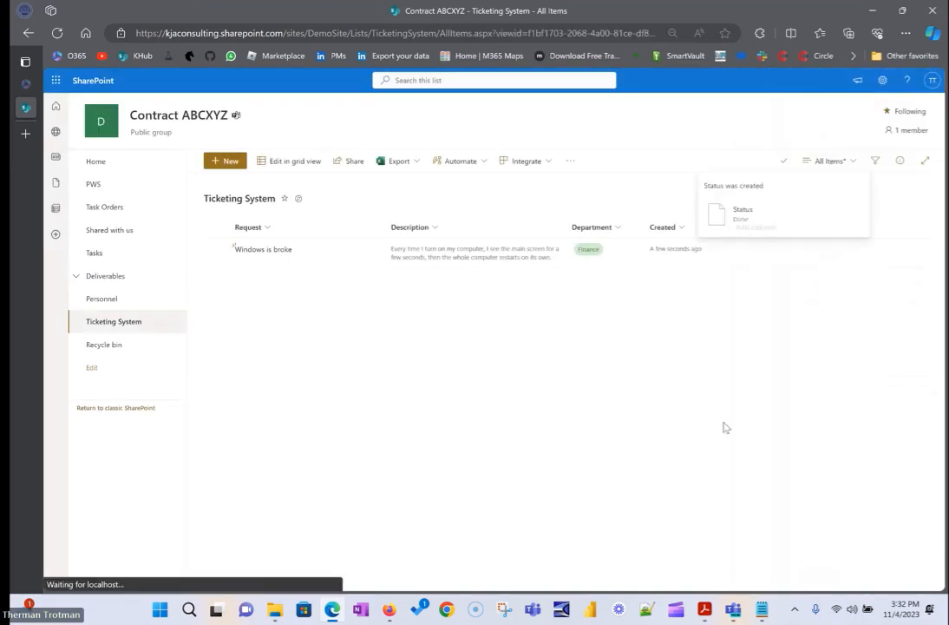
# Set the "Windows is broke" ticket's status to Requested and move the Created column after Status.
pyautogui.click(729, 249)
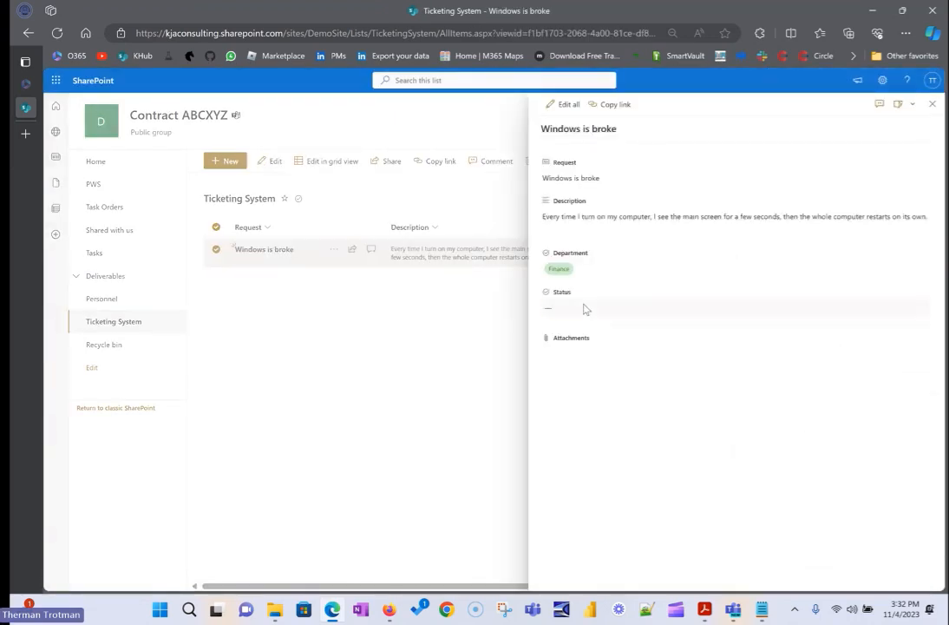
pyautogui.click(583, 308)
pyautogui.click(566, 335)
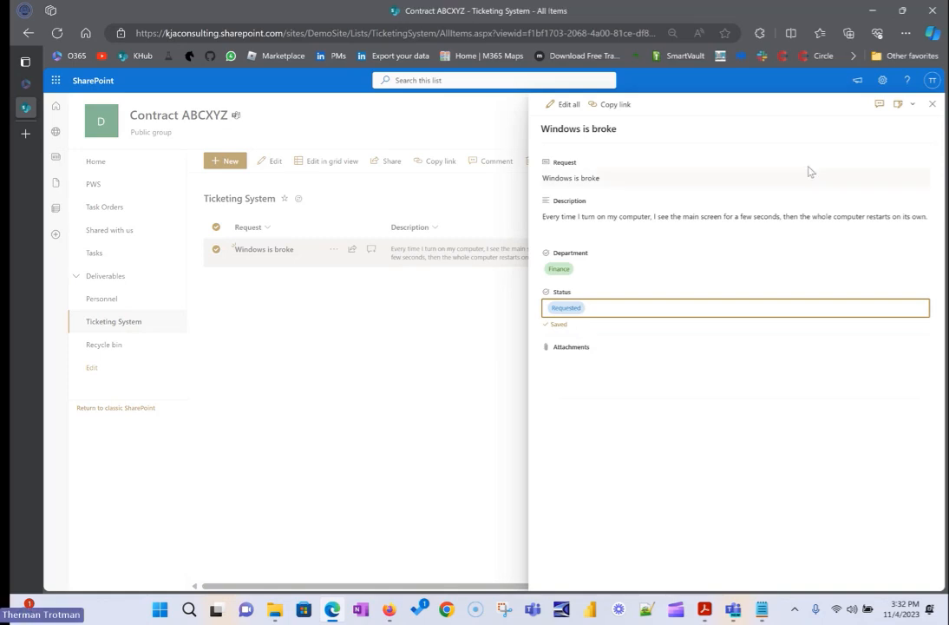
pyautogui.click(931, 103)
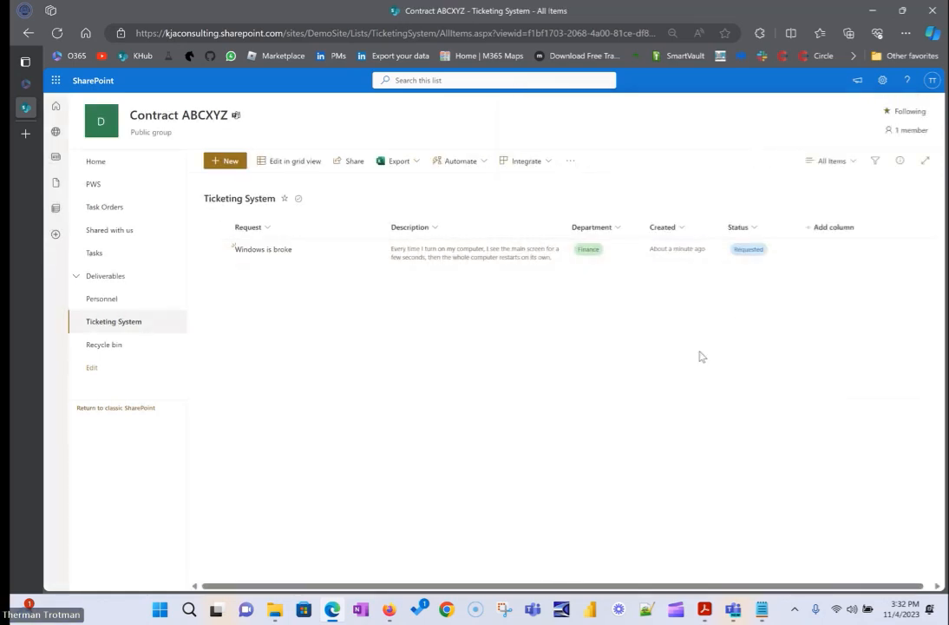
pyautogui.moveTo(643, 216); pyautogui.dragTo(776, 227)
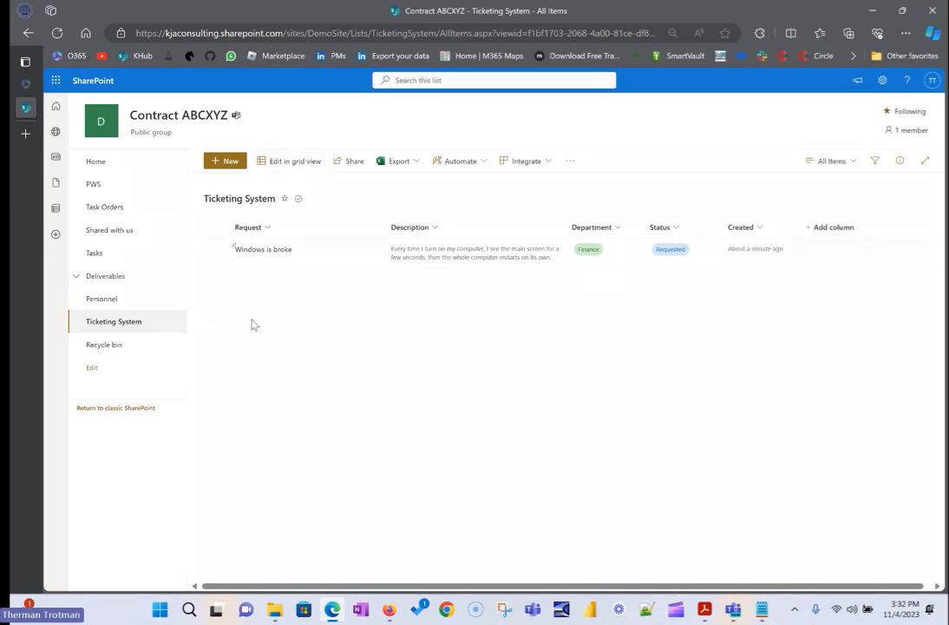
# Add a ticket in grid view with the request "Windows is super broke" and the description "Windows doesn't have any money".
pyautogui.click(292, 160)
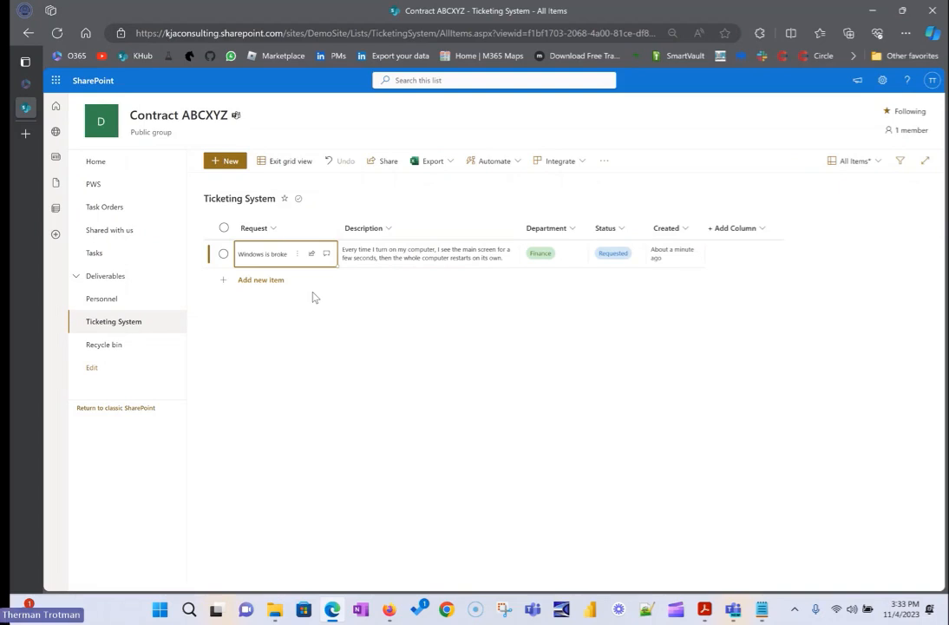
pyautogui.click(294, 279)
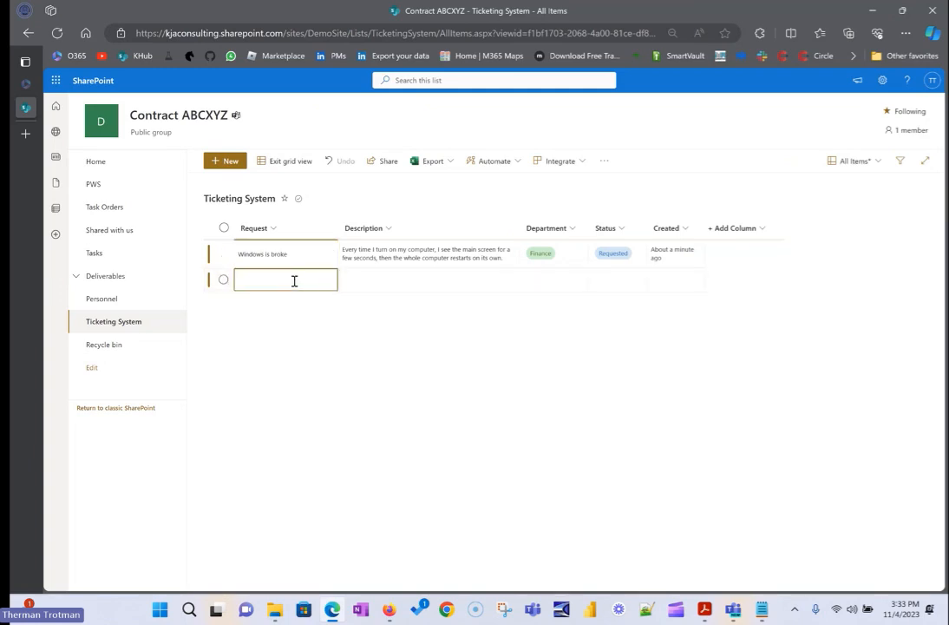
pyautogui.write('Windows is super broke')
pyautogui.press('Tab')
pyautogui.write("Windows doesn't")
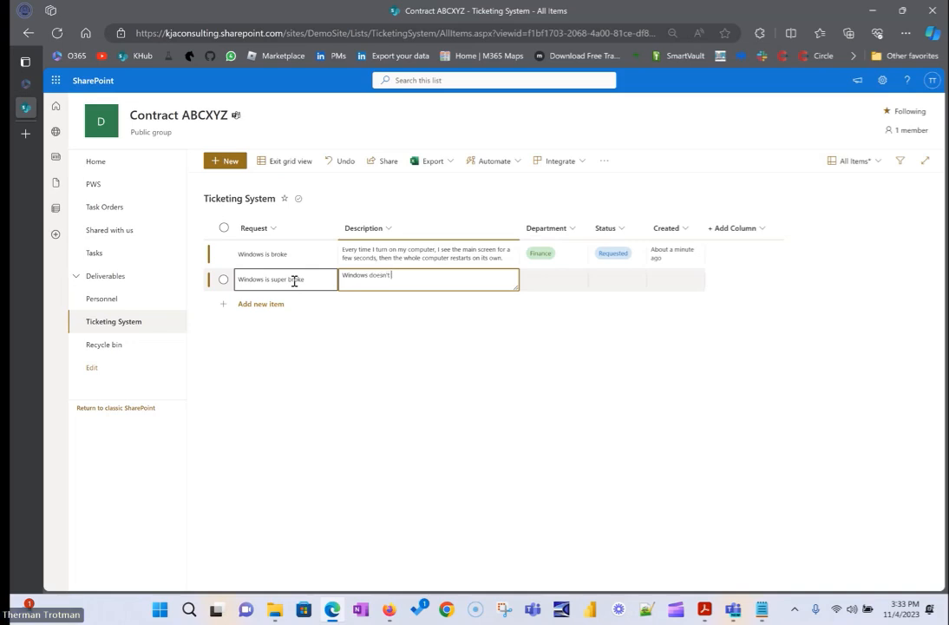
pyautogui.write(' have any money')
pyautogui.press('Tab')
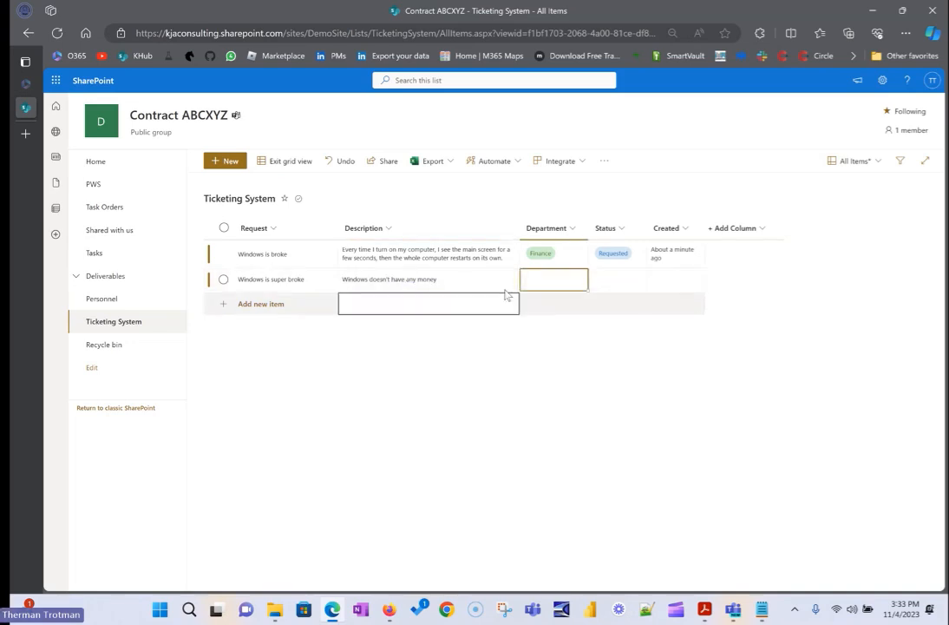
# Set the "Windows is super broke" ticket's department to Finance and its status to Requested.
pyautogui.click(563, 284)
pyautogui.click(559, 321)
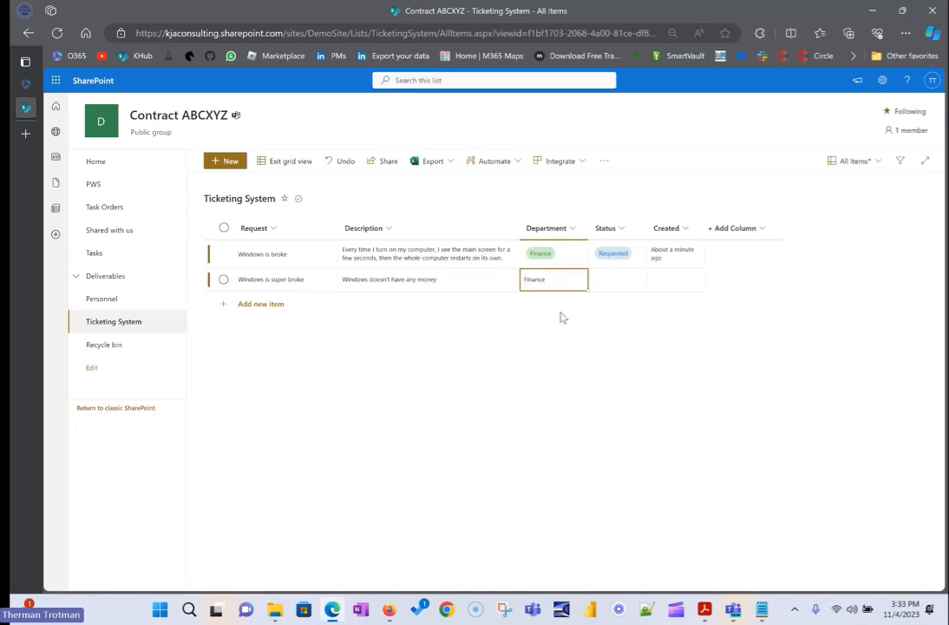
pyautogui.click(608, 276)
pyautogui.click(613, 283)
pyautogui.click(613, 304)
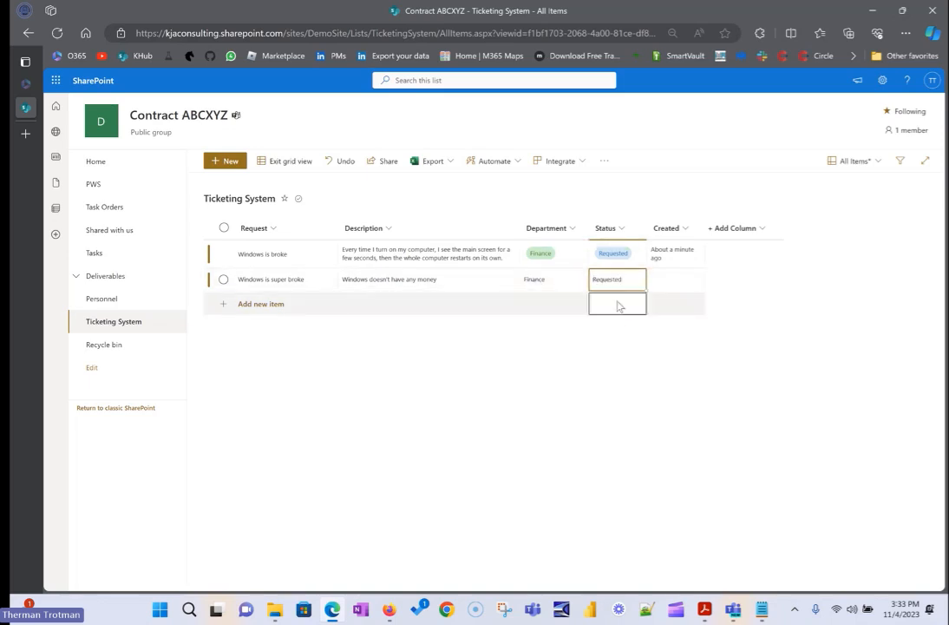
# Add a ticket requesting "My surface keyboard isn't working" with the description "It was working last week, but now it stopped".
pyautogui.click(296, 307)
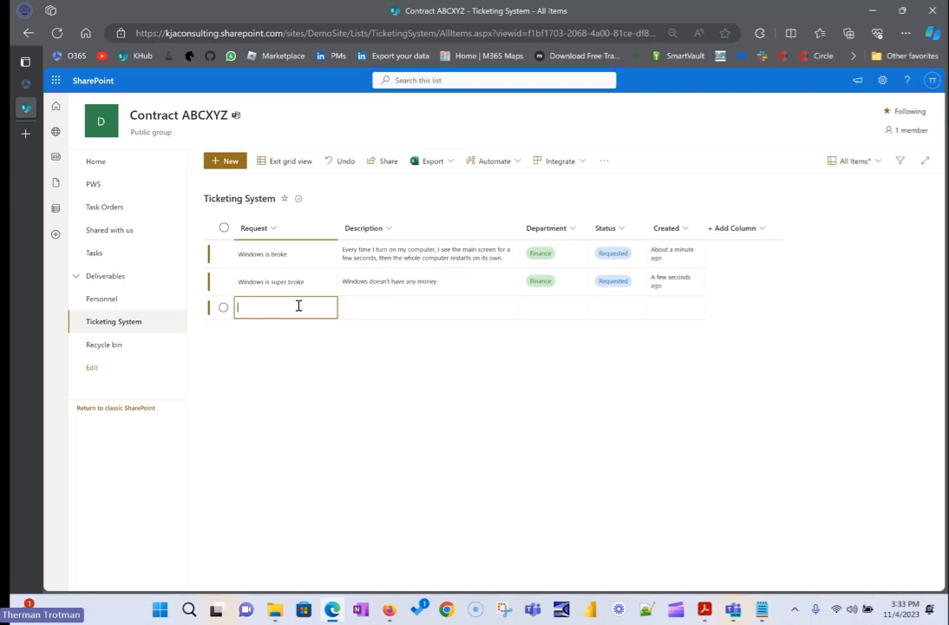
pyautogui.write('My sur')
pyautogui.write('ce')
pyautogui.press('BackSpace')
pyautogui.press('BackSpace')
pyautogui.write("face keyboard isn't working")
pyautogui.press('Tab')
pyautogui.write('It was wo')
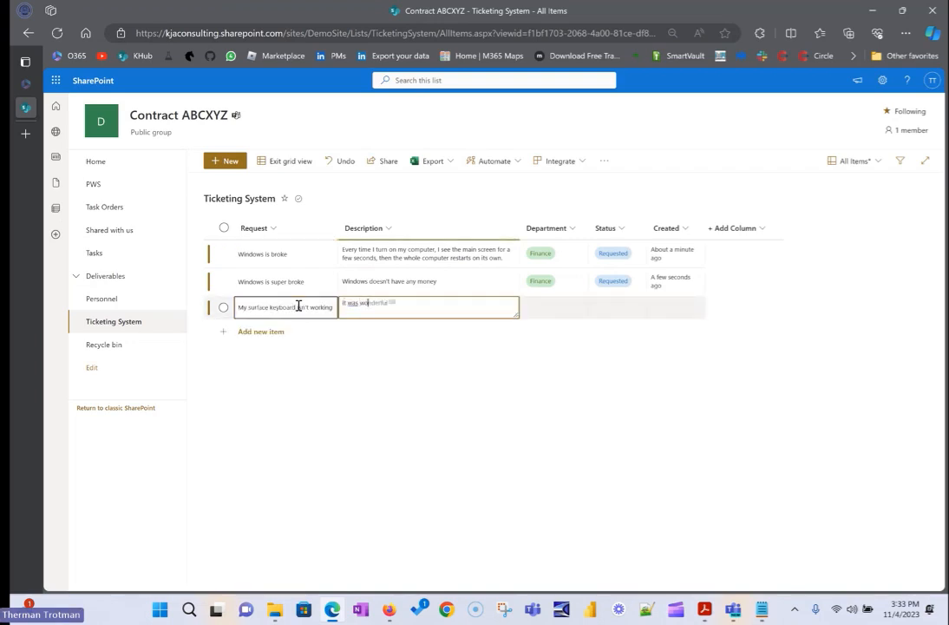
pyautogui.write('rking last week, but now it stopped')
# Set the surface keyboard ticket's department to HR and its status to Requested.
pyautogui.click(559, 304)
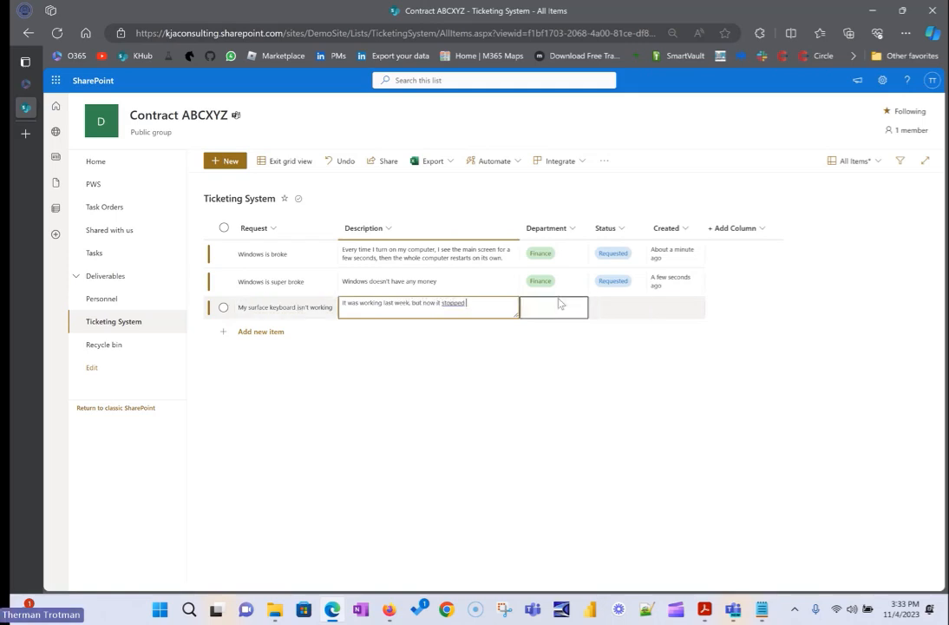
pyautogui.click(533, 331)
pyautogui.click(606, 309)
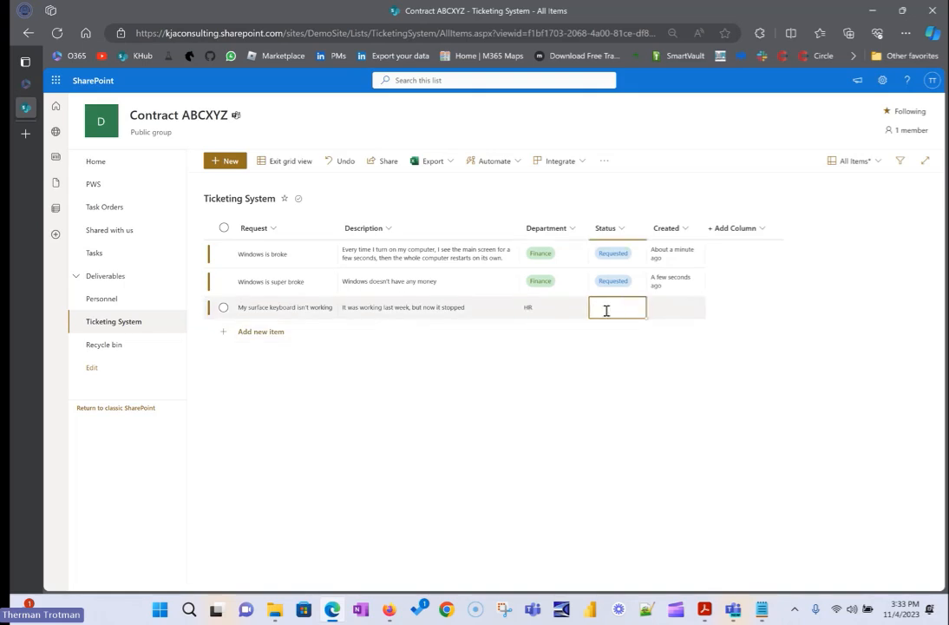
pyautogui.click(612, 309)
pyautogui.click(611, 330)
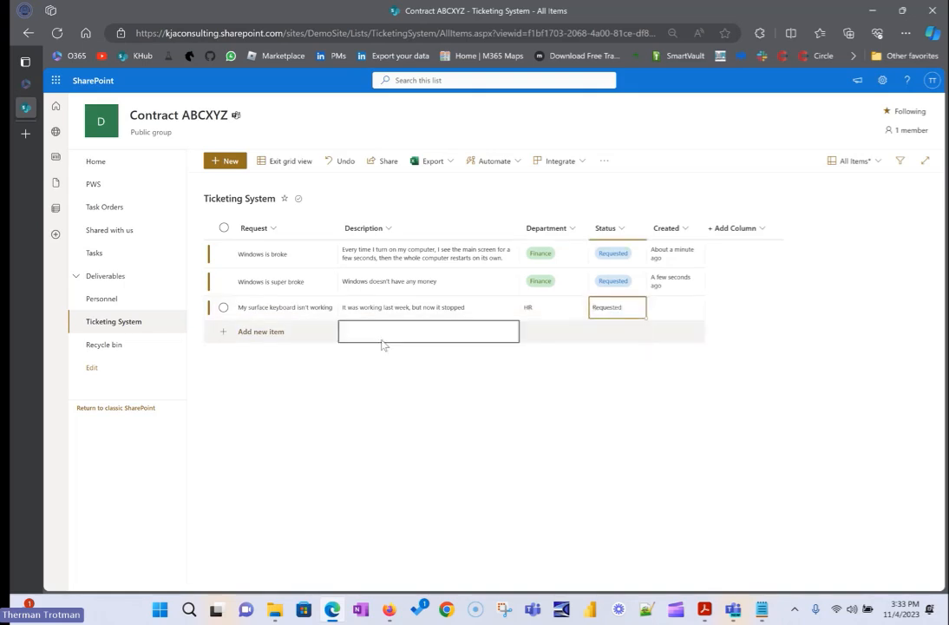
# Add a further ticket with the request "One of my monitors won't show the right resolution".
pyautogui.click(305, 331)
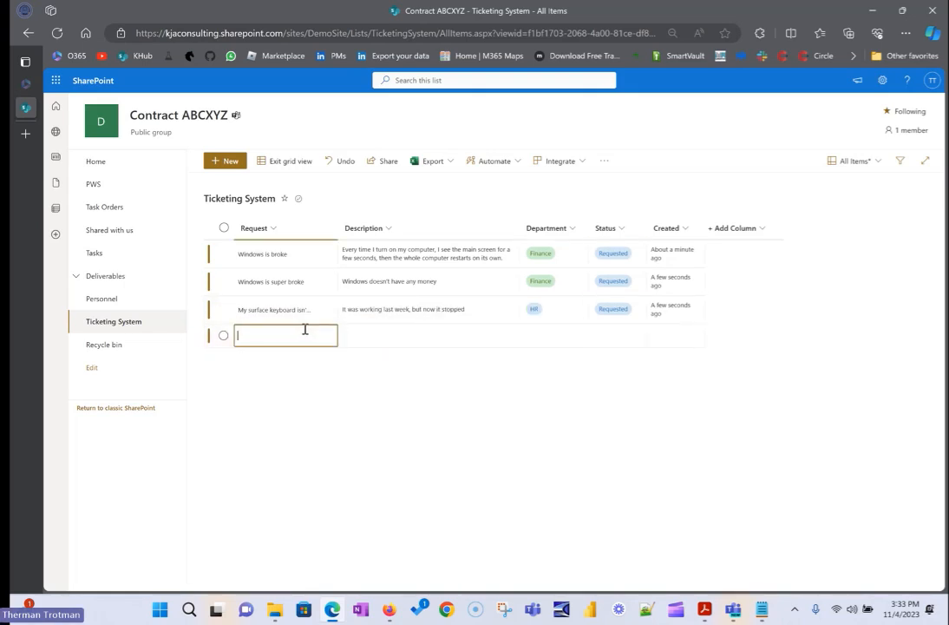
pyautogui.write('One of my mon')
pyautogui.write('itors')
pyautogui.write(" won't")
pyautogui.write(' show the right re')
pyautogui.write('solution')
pyautogui.press('Tab')
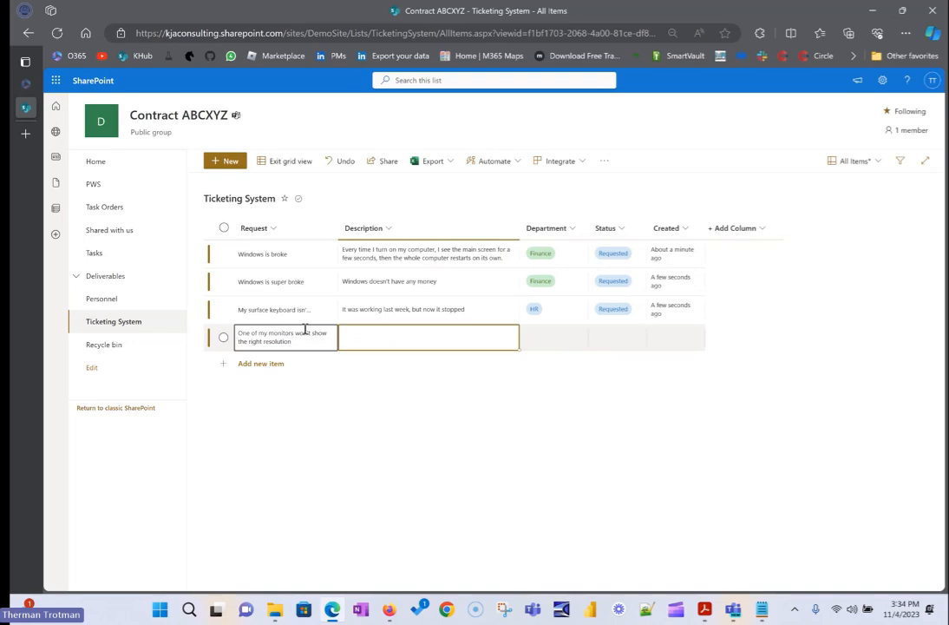
# Describe the monitor resolution ticket as "It's shrinking to the middle of the monitor".
pyautogui.write("It's shrinking to the middle of the monitor")
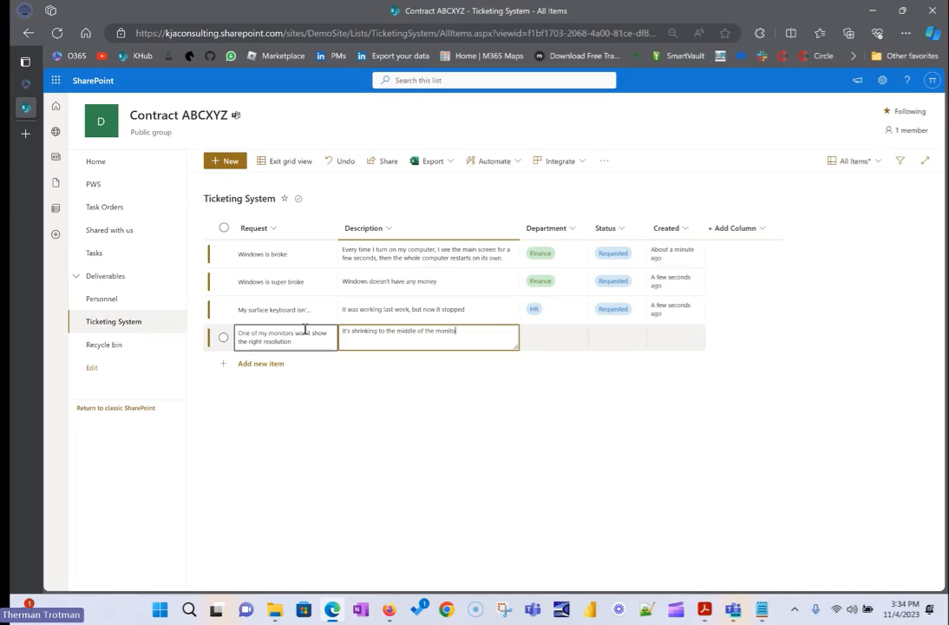
# Set the monitor ticket's department to Operations and its status to Requested.
pyautogui.click(552, 335)
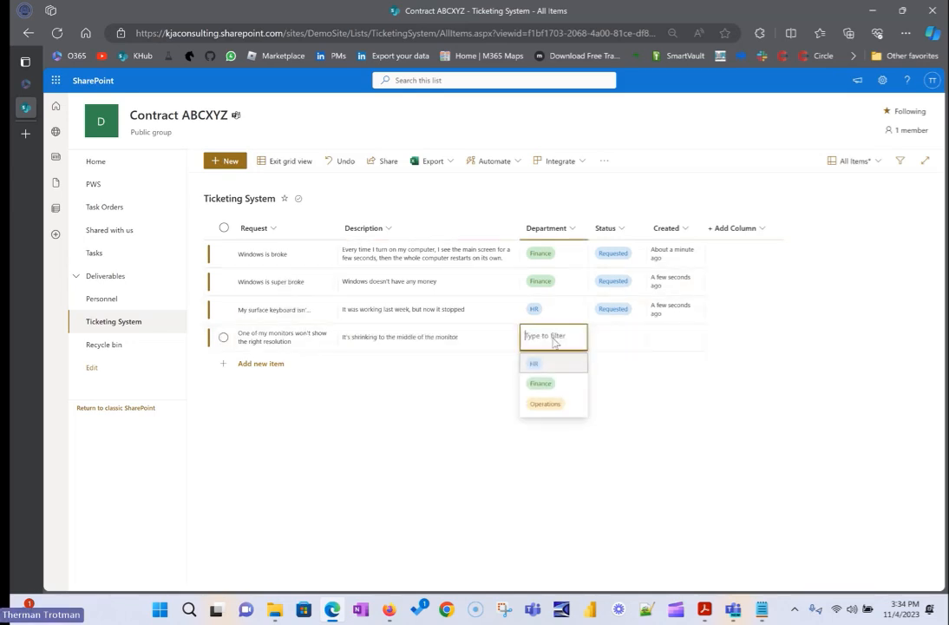
pyautogui.click(544, 403)
pyautogui.click(632, 340)
pyautogui.click(621, 362)
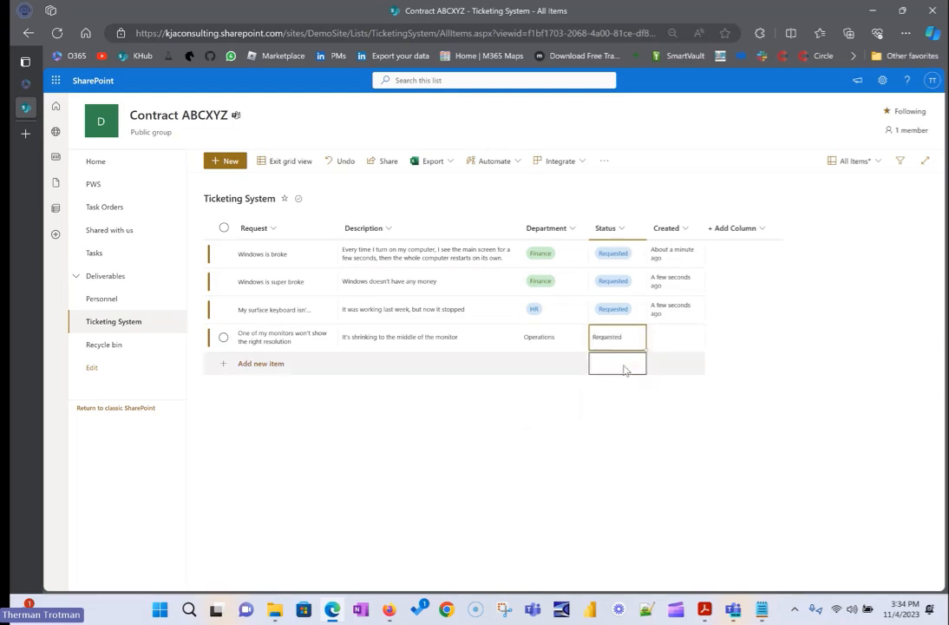
# Leave grid editing and save alternating row styles as the format of the current Ticketing System view.
pyautogui.click(291, 163)
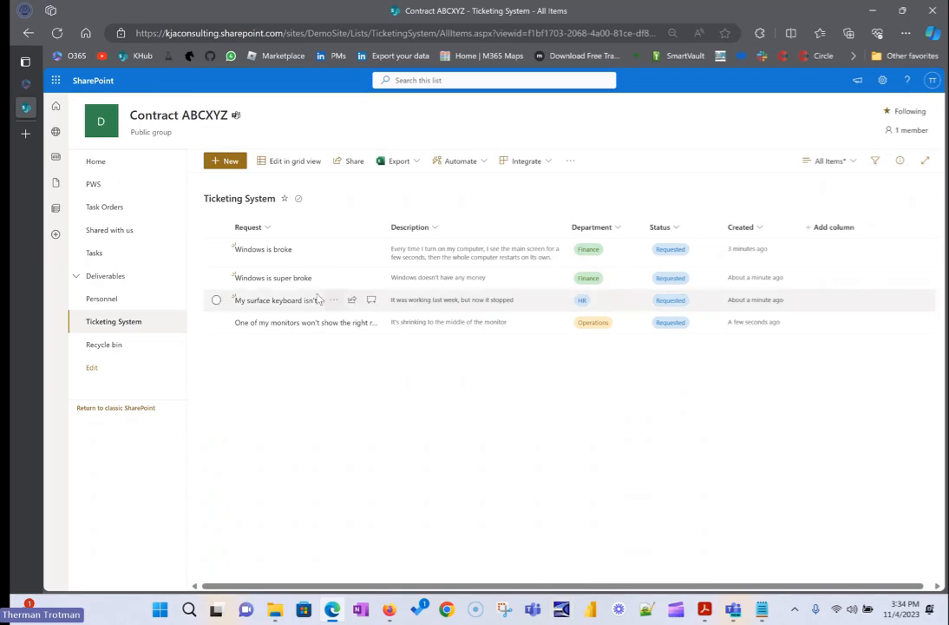
pyautogui.click(831, 160)
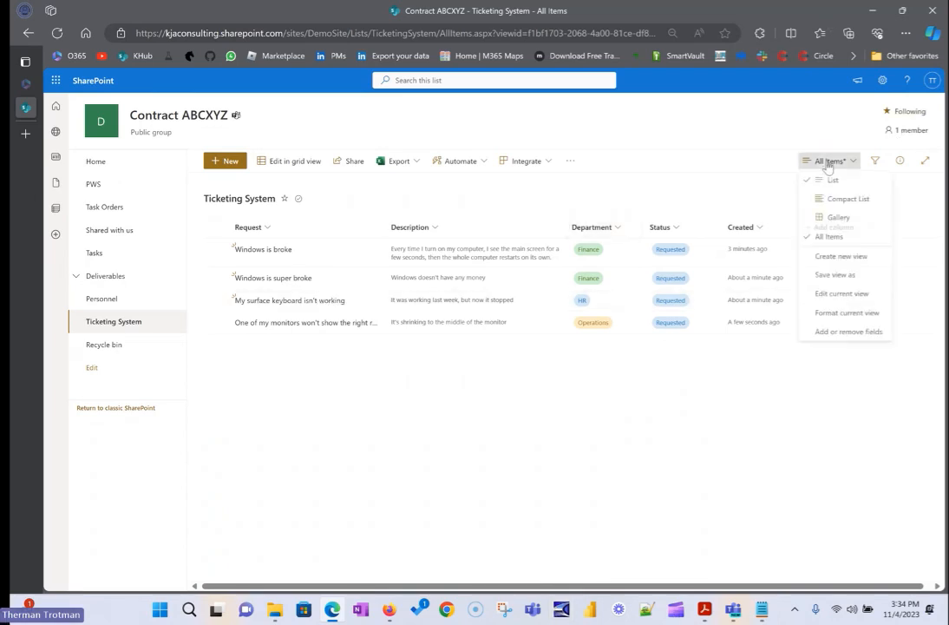
pyautogui.click(834, 314)
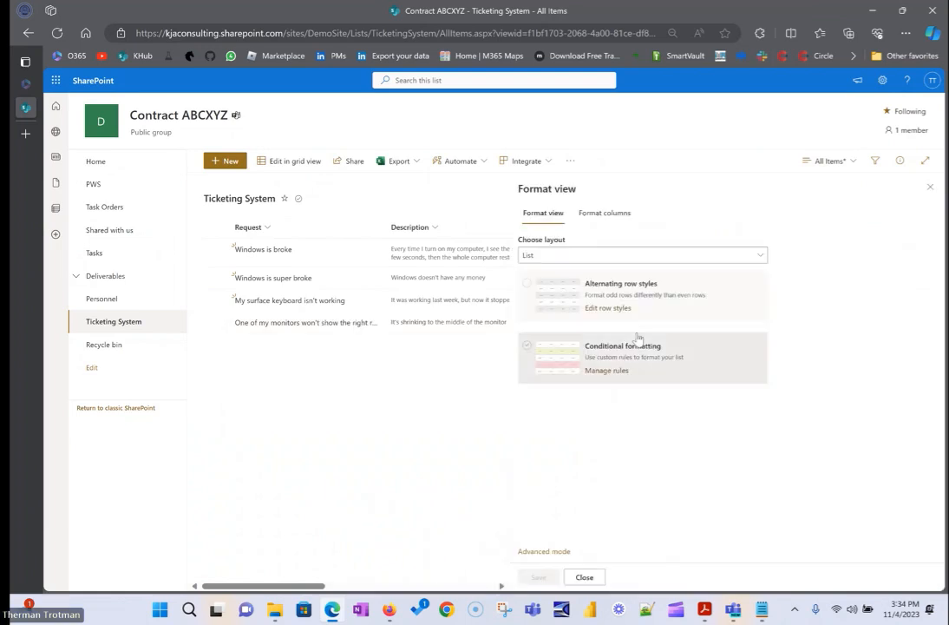
pyautogui.click(546, 317)
pyautogui.click(538, 577)
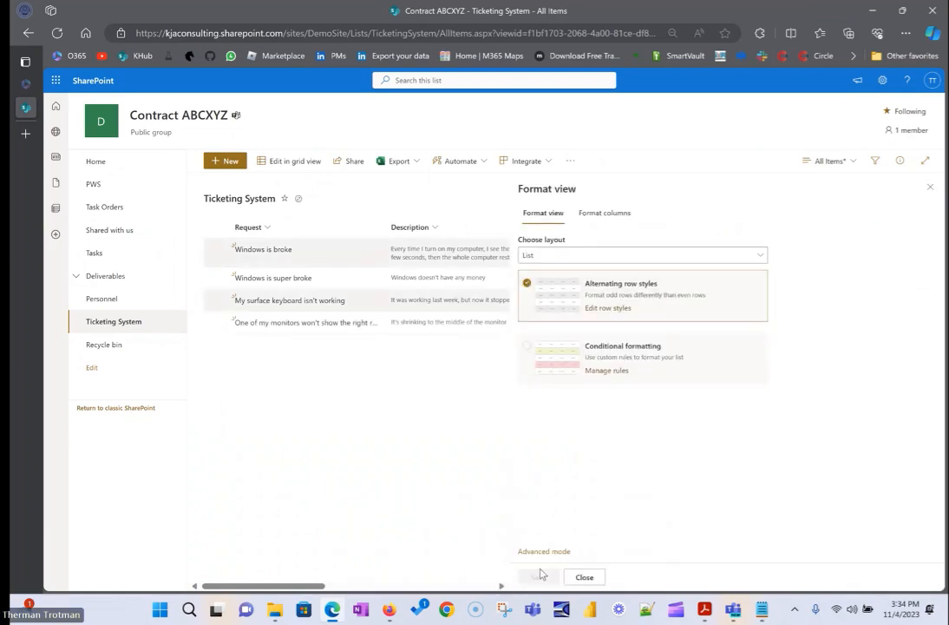
pyautogui.click(584, 577)
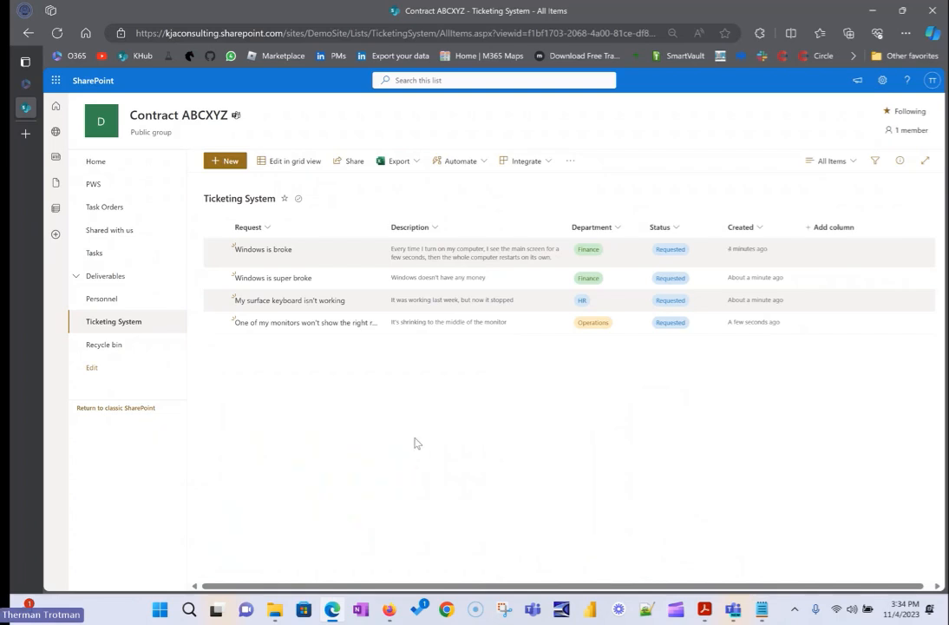
# Add the existing Created By column to the columns displayed in the ticket list view.
pyautogui.click(824, 229)
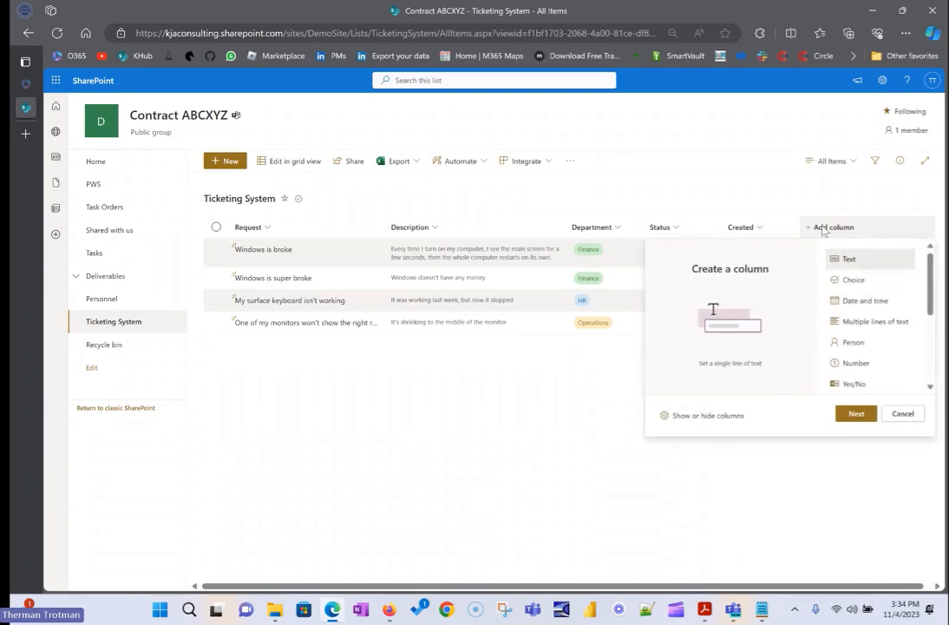
pyautogui.scroll(-1, 816, 330)
pyautogui.click(708, 416)
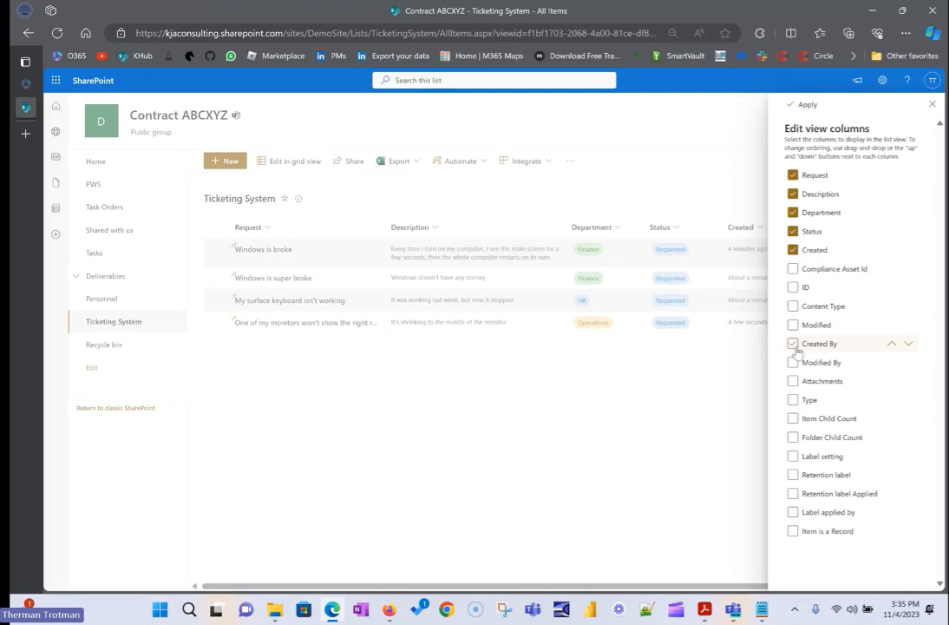
pyautogui.click(793, 344)
pyautogui.click(801, 103)
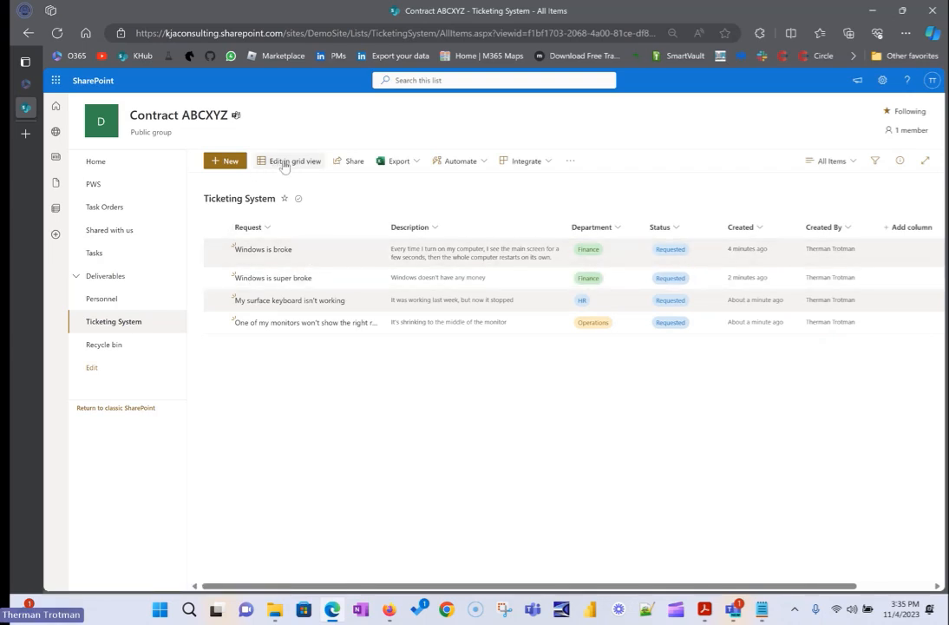
# Set the status of the "Windows is broke" ticket to Started.
pyautogui.click(317, 263)
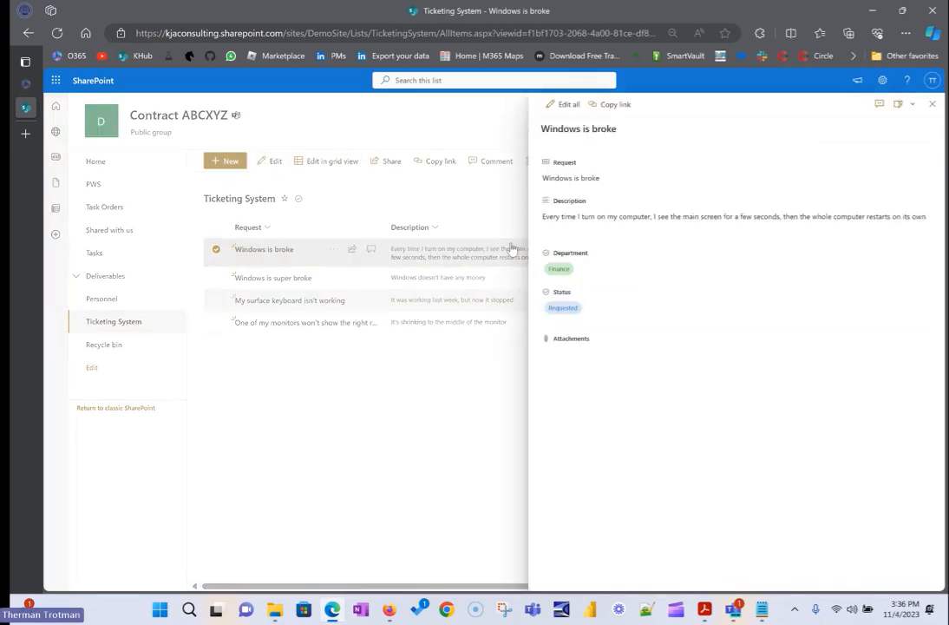
pyautogui.click(595, 312)
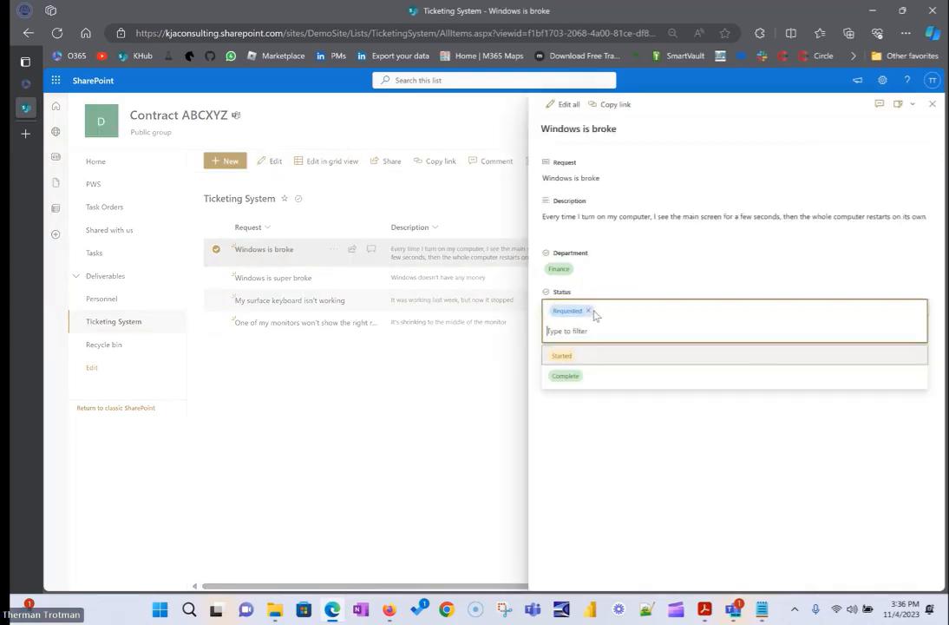
pyautogui.click(583, 356)
pyautogui.click(931, 104)
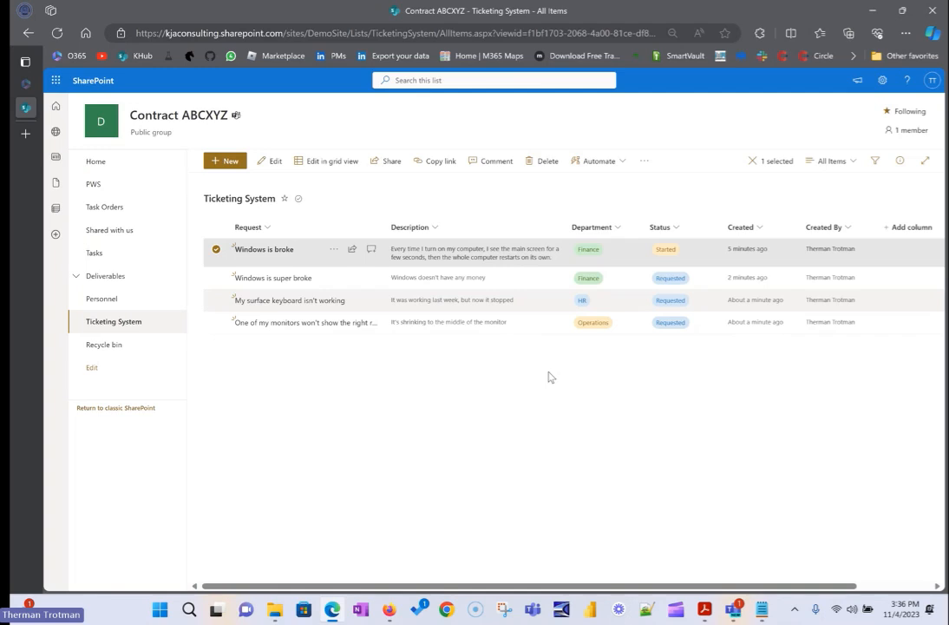
# Start a comment on the Windows is broke ticket: "I logged into the computer for the customer, but they needed a driver that I currently don't have.".
pyautogui.click(367, 251)
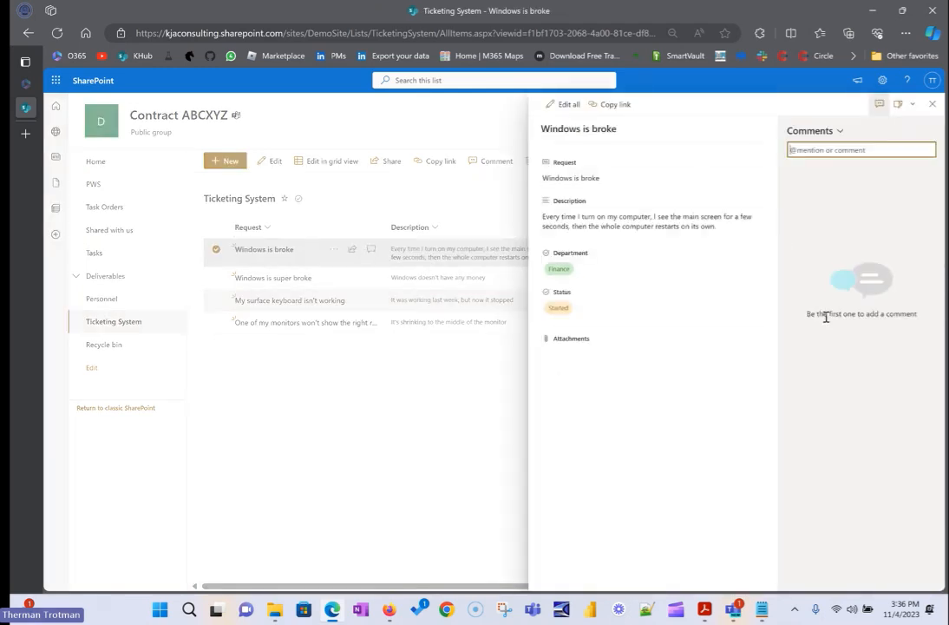
pyautogui.write('I logge')
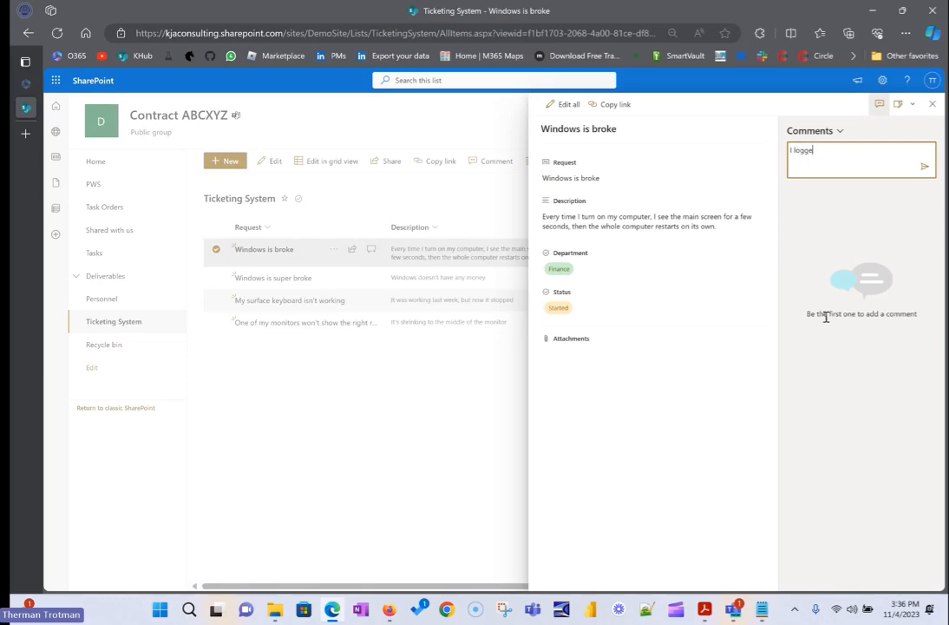
pyautogui.write('d into the computer for the custo')
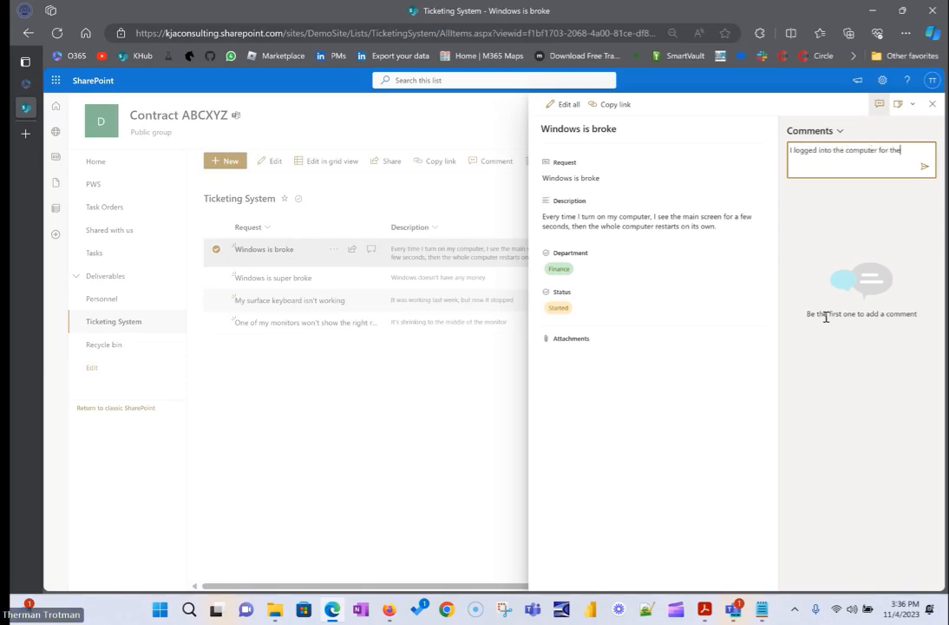
pyautogui.press('BackSpace')
pyautogui.press('BackSpace')
pyautogui.write('mer, but they ne')
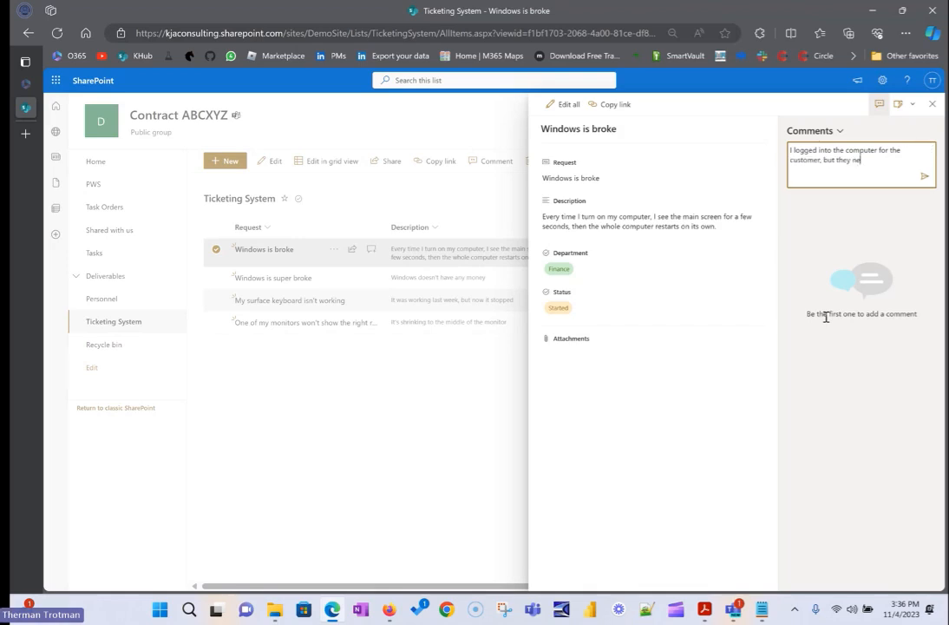
pyautogui.write('eded a driver that I currently don')
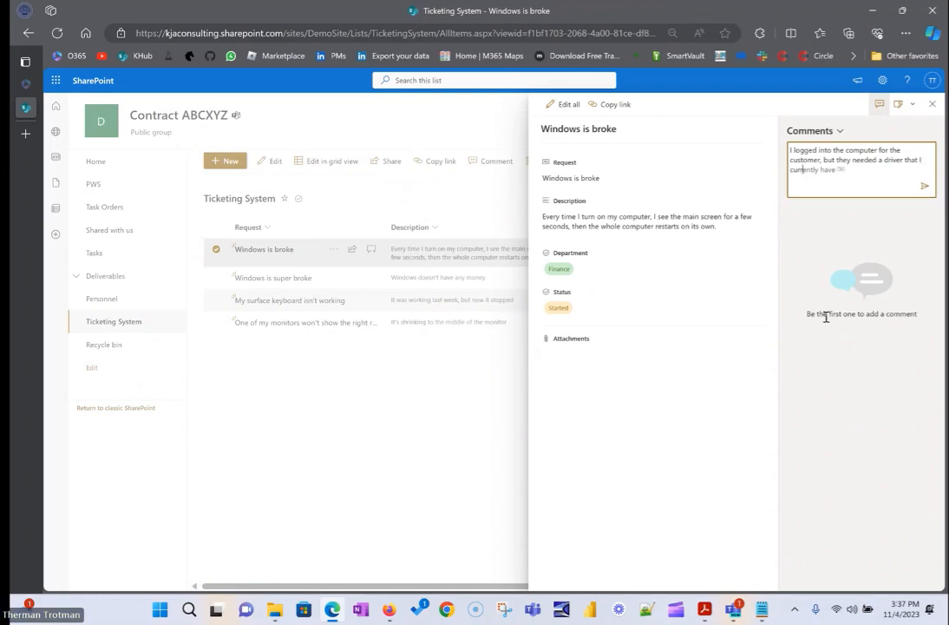
pyautogui.write("'t have.")
# Complete the comment with "Will get it downloaded and updated tomorrow.", post it and return to the ticket list with nothing selected.
pyautogui.write('Will get it')
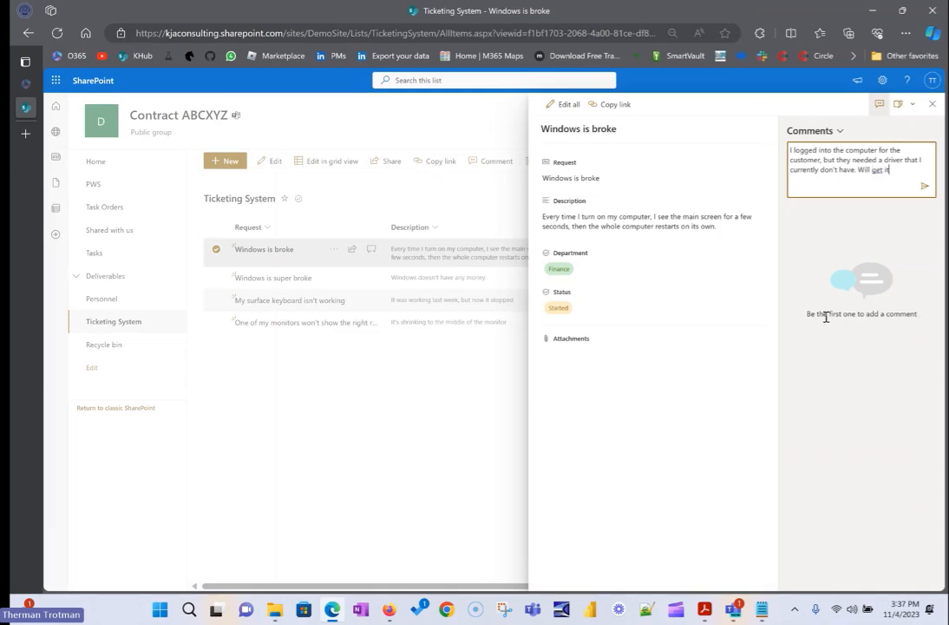
pyautogui.write(' downloaded and')
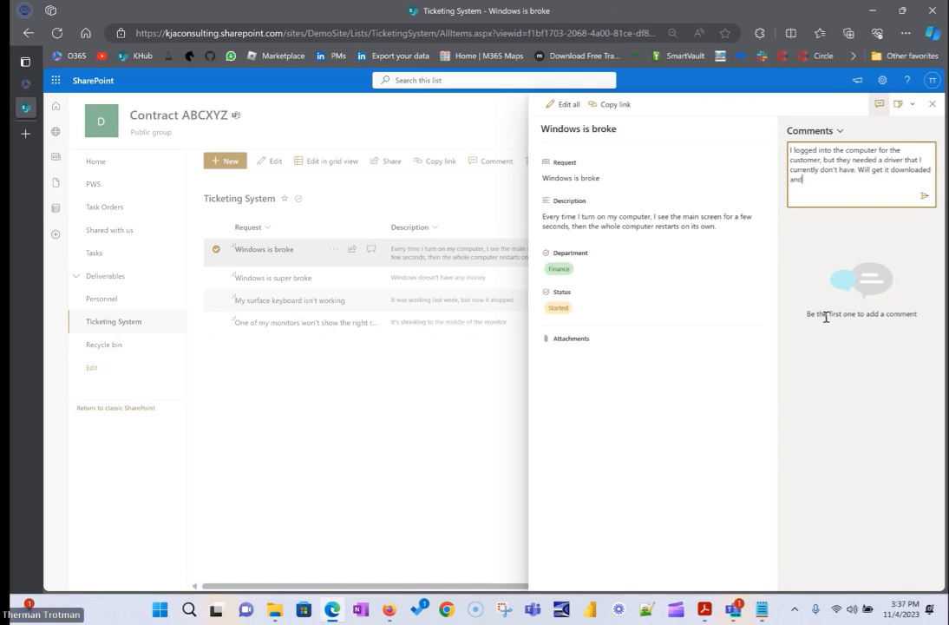
pyautogui.write(' updated tomorrow.')
pyautogui.press('Return')
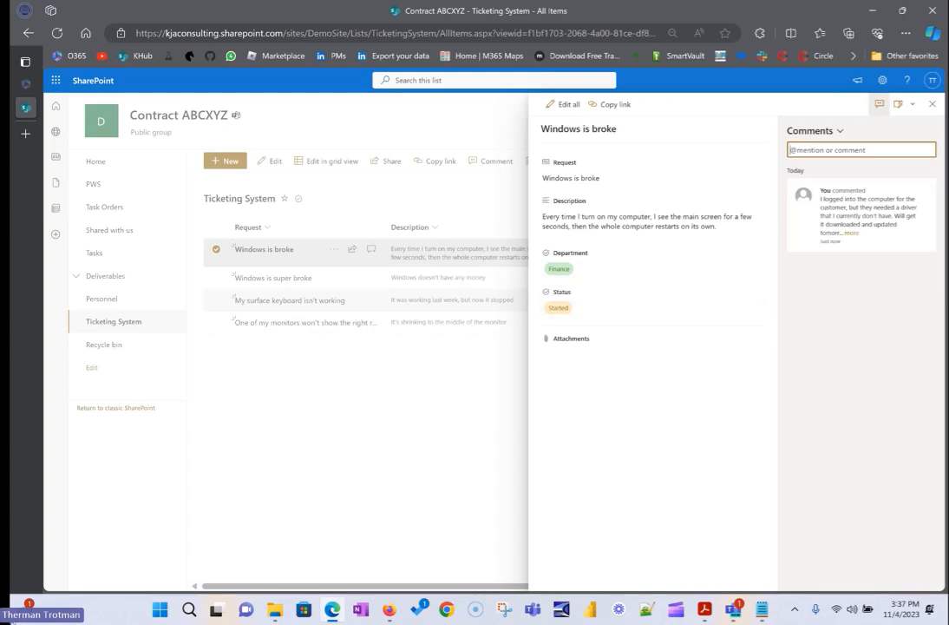
pyautogui.click(363, 449)
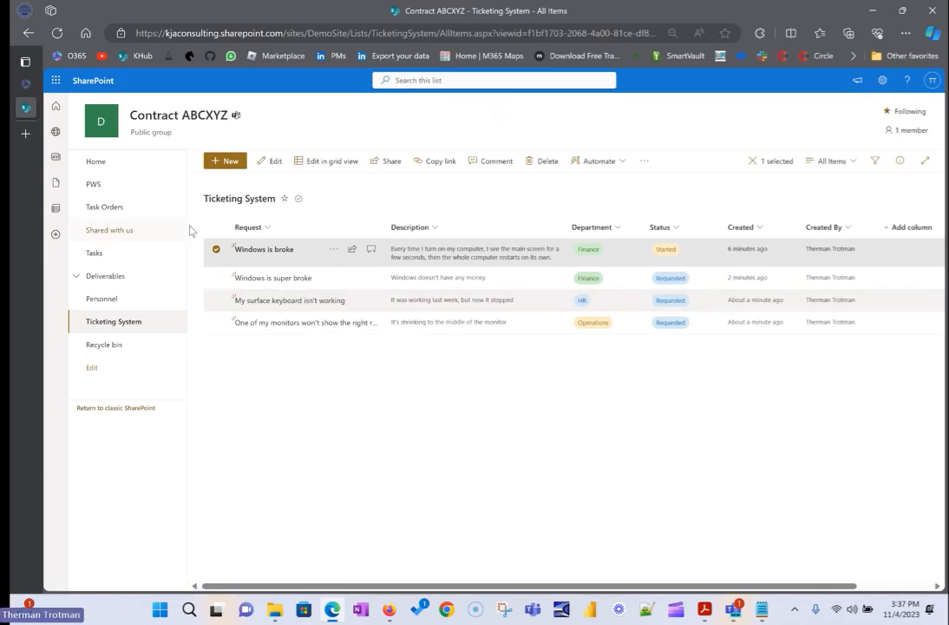
pyautogui.click(216, 249)
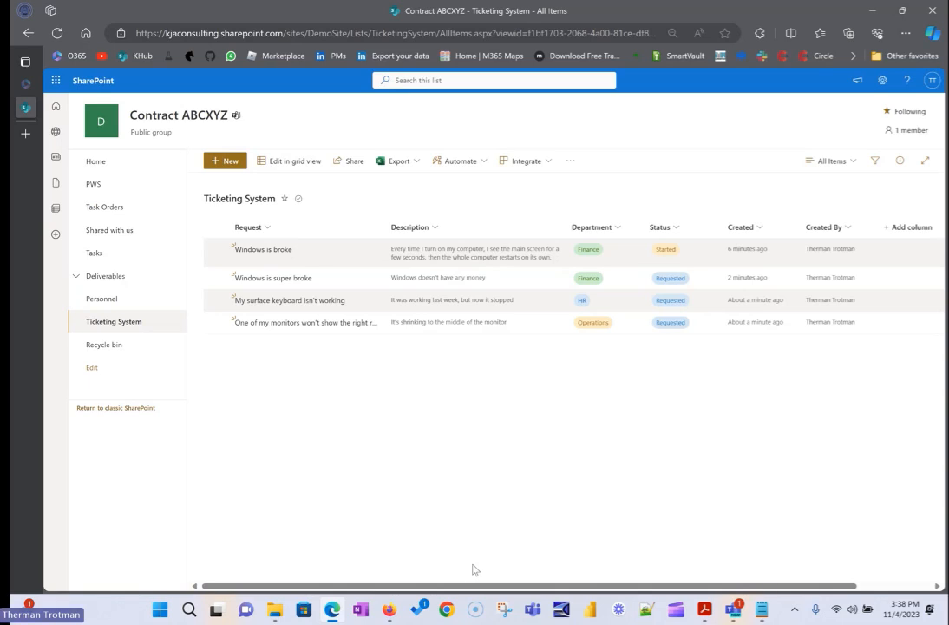
# Switch to Excel and create a blank workbook.
pyautogui.click(187, 610)
pyautogui.write('ex')
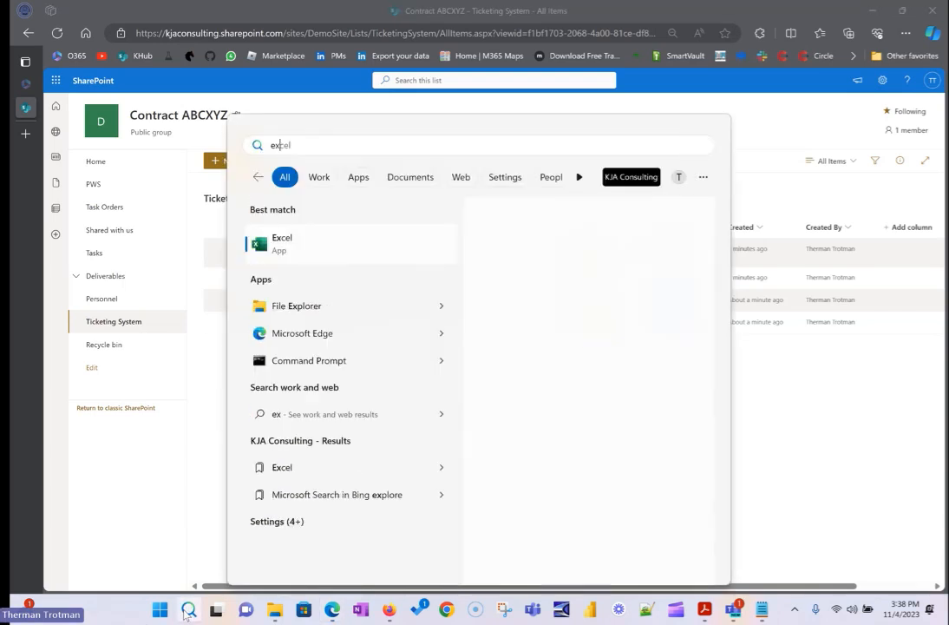
pyautogui.click(540, 338)
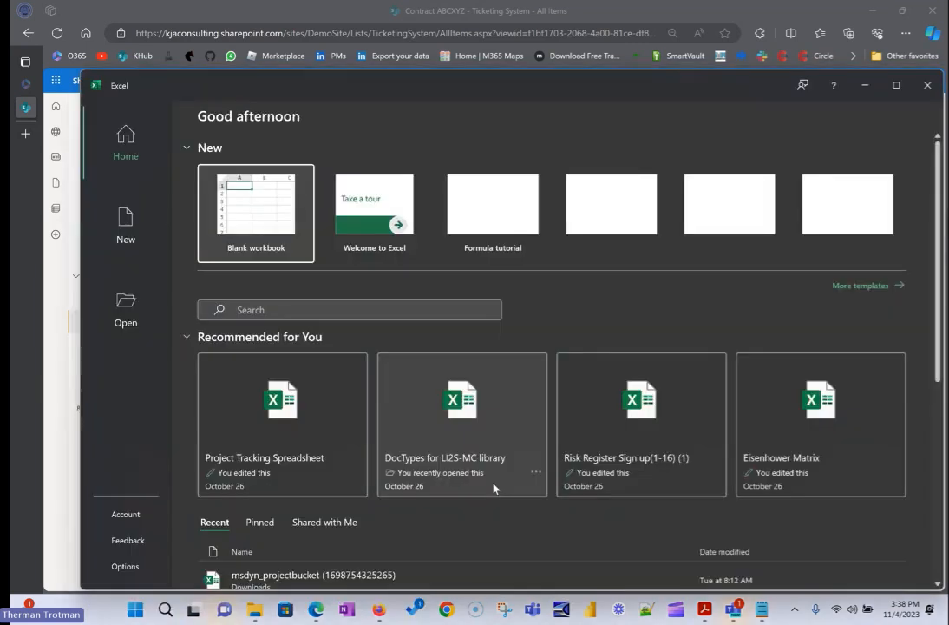
pyautogui.click(252, 210)
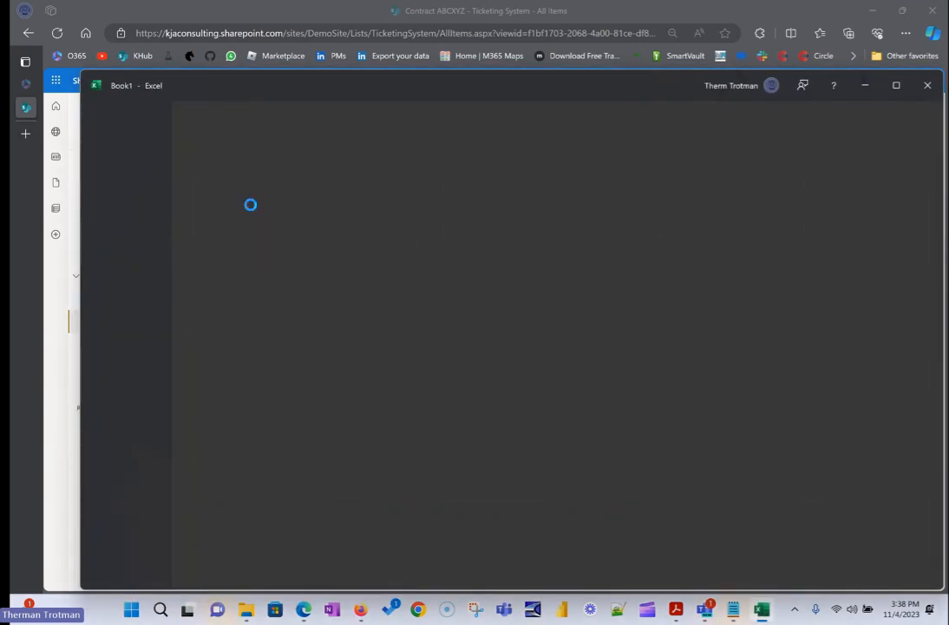
# Rename the workbook's first sheet as "All items" and select the range A1:G4 on it.
pyautogui.doubleClick(165, 563)
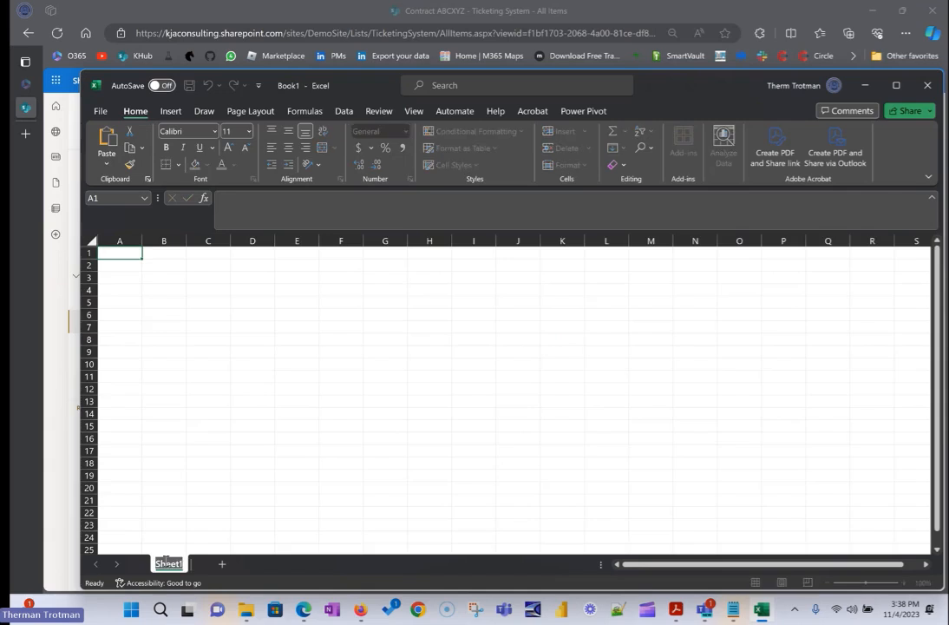
pyautogui.write('All items')
pyautogui.press('Return')
pyautogui.moveTo(117, 252); pyautogui.dragTo(400, 294)
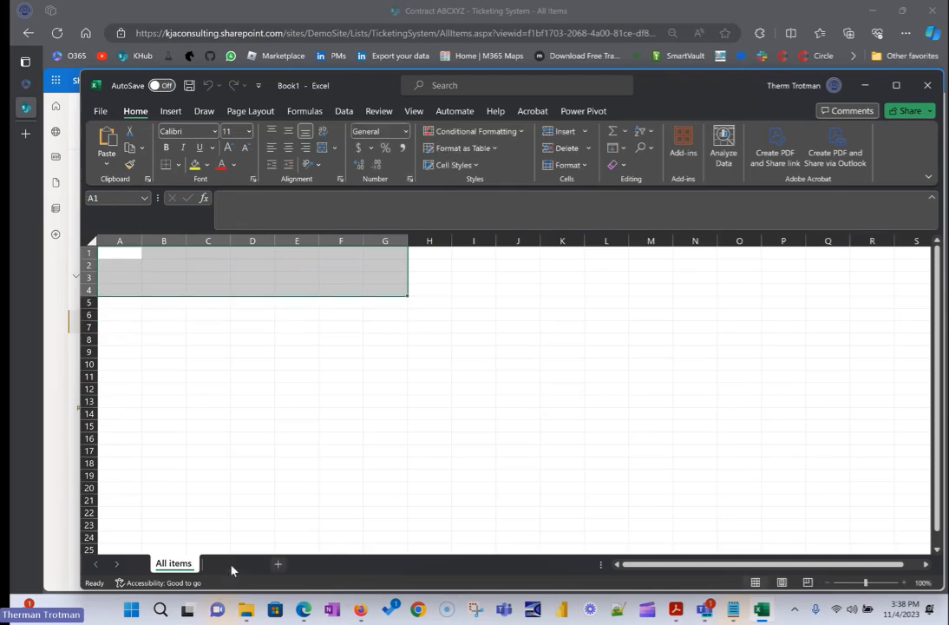
# Add a second worksheet named "Started" after the All items sheet.
pyautogui.click(233, 564)
pyautogui.doubleClick(230, 566)
pyautogui.write('Started')
pyautogui.press('Return')
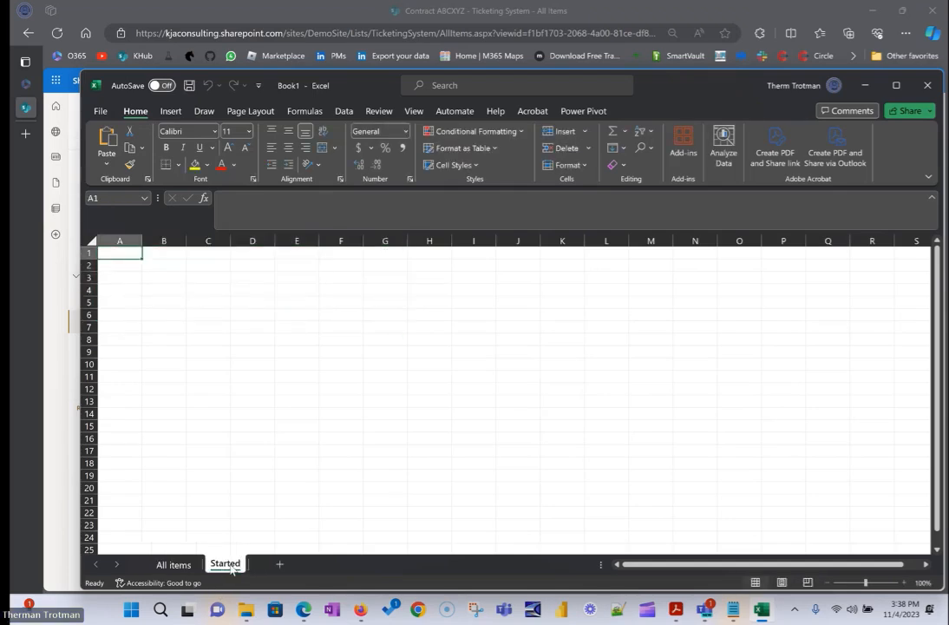
# Add a third worksheet named "Complete" after the Started sheet.
pyautogui.click(285, 565)
pyautogui.doubleClick(279, 564)
pyautogui.write('Complete')
pyautogui.press('Return')
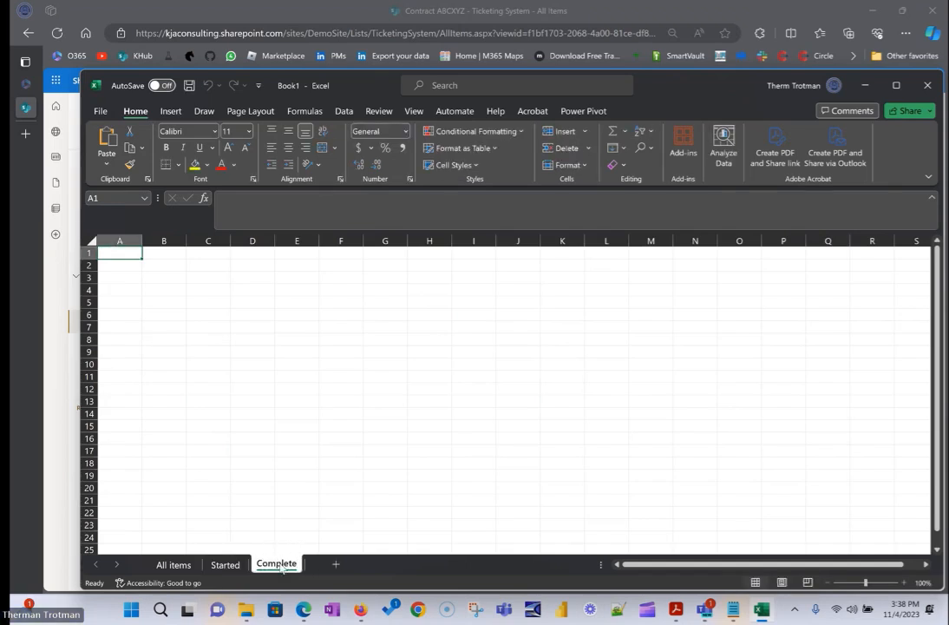
pyautogui.click(167, 565)
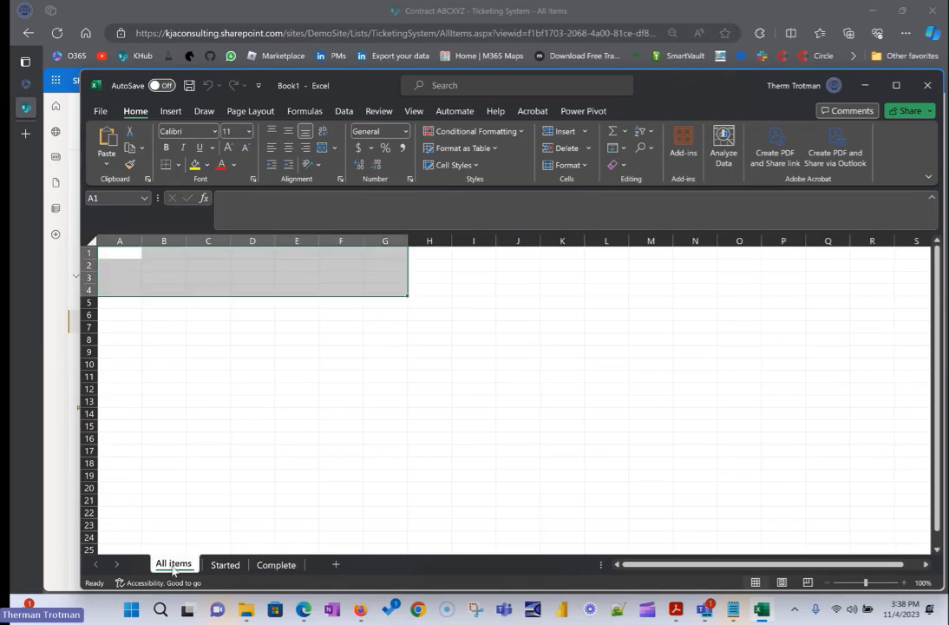
pyautogui.click(134, 262)
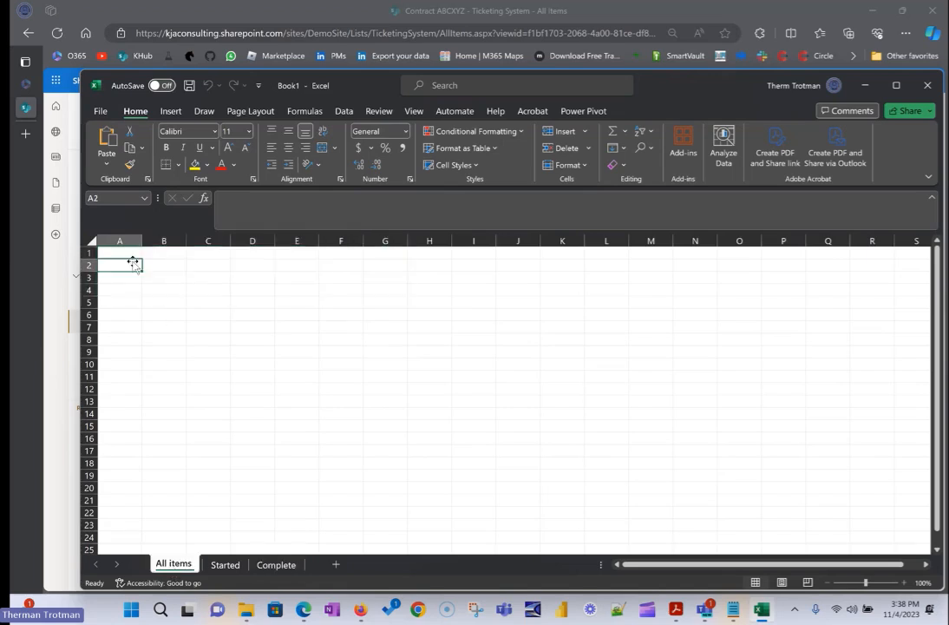
pyautogui.moveTo(123, 252); pyautogui.dragTo(368, 257)
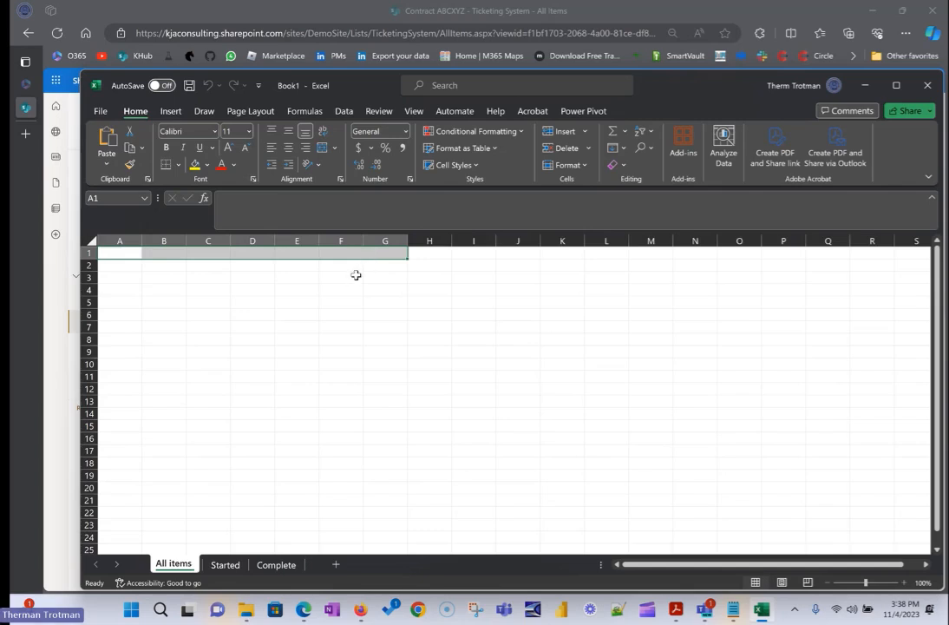
pyautogui.click(221, 564)
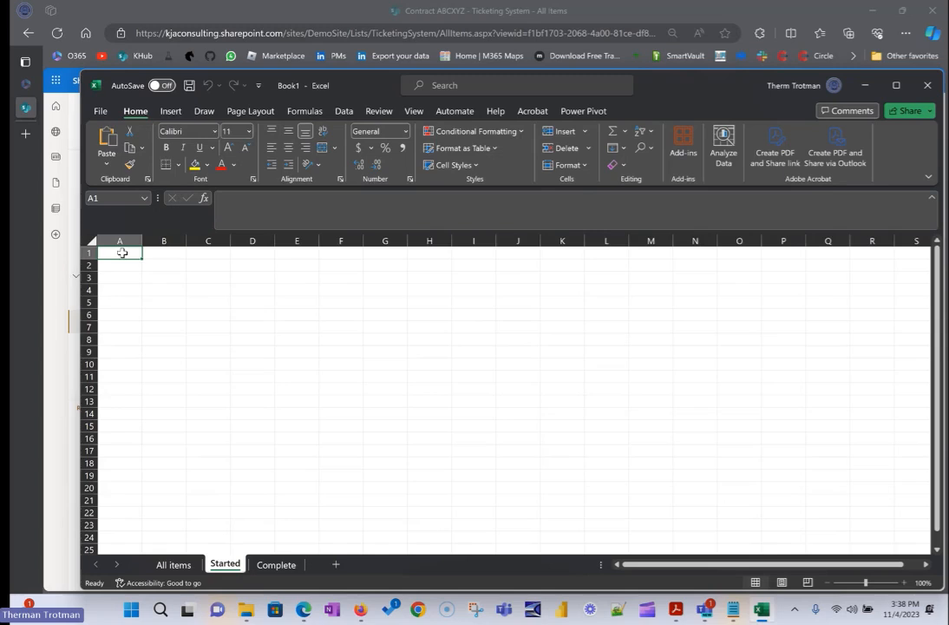
pyautogui.click(173, 564)
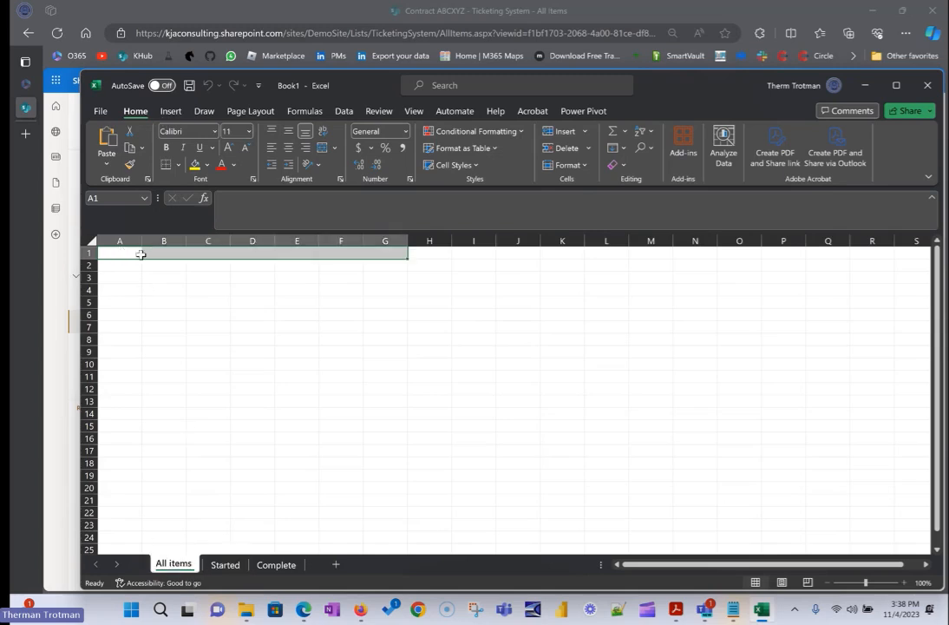
pyautogui.moveTo(121, 253); pyautogui.dragTo(398, 265)
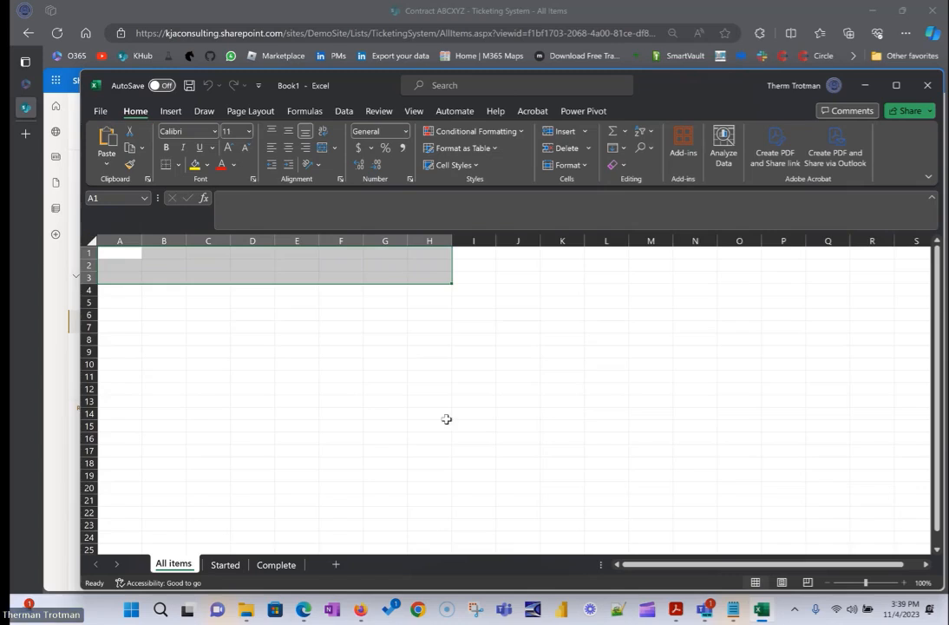
pyautogui.click(225, 565)
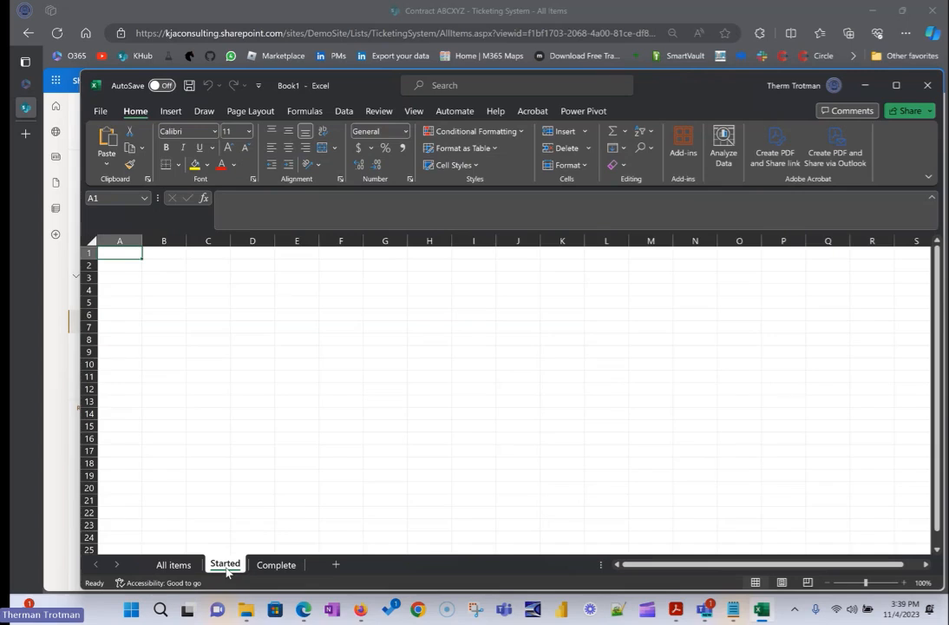
# Look through the Started and Complete sheets, return to All items and select the range A1:F2.
pyautogui.click(119, 277)
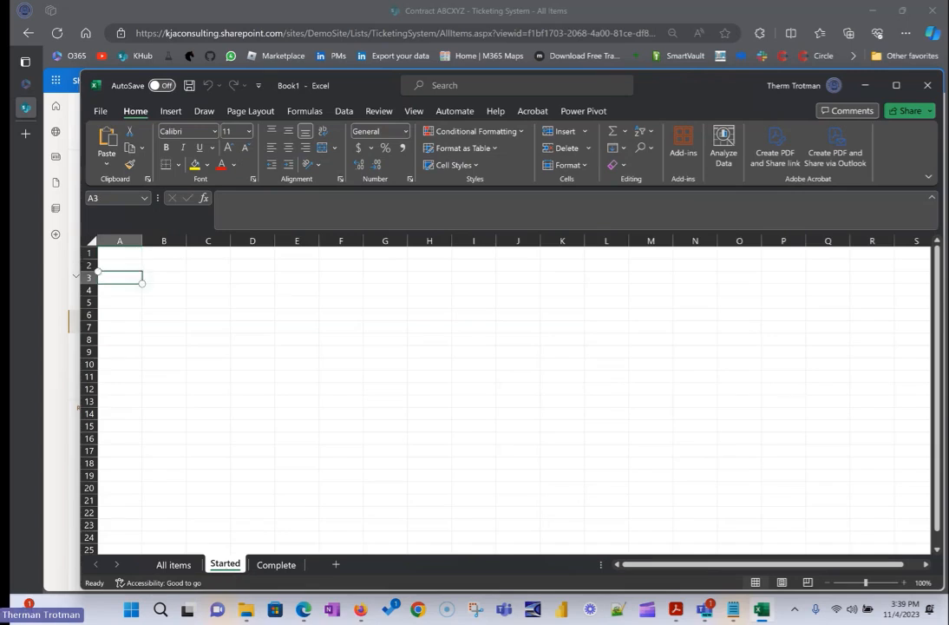
pyautogui.click(277, 560)
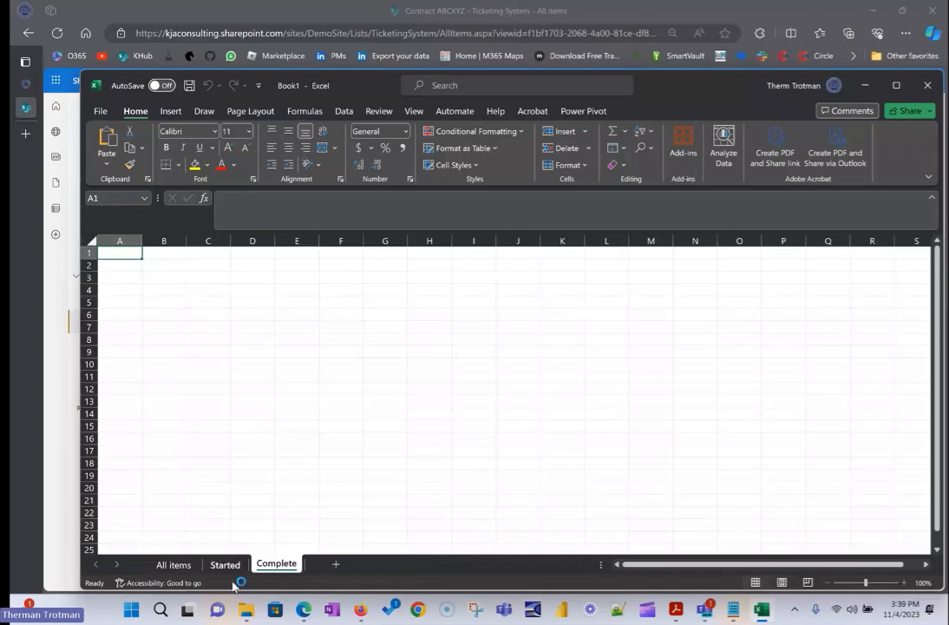
pyautogui.click(180, 564)
pyautogui.moveTo(123, 257); pyautogui.dragTo(325, 265)
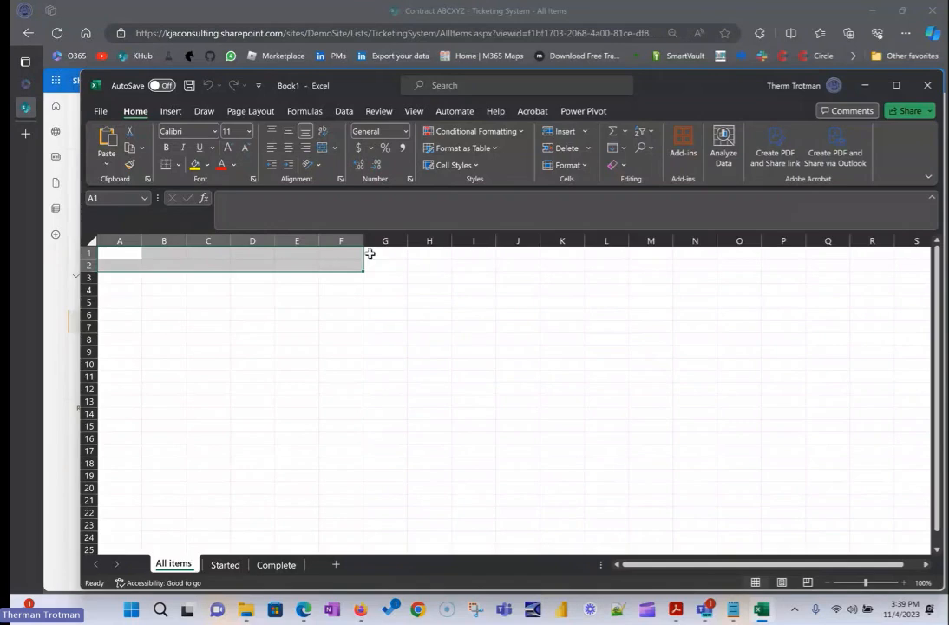
# Close the Excel workbook without saving it and return to the SharePoint Ticketing System list.
pyautogui.click(875, 89)
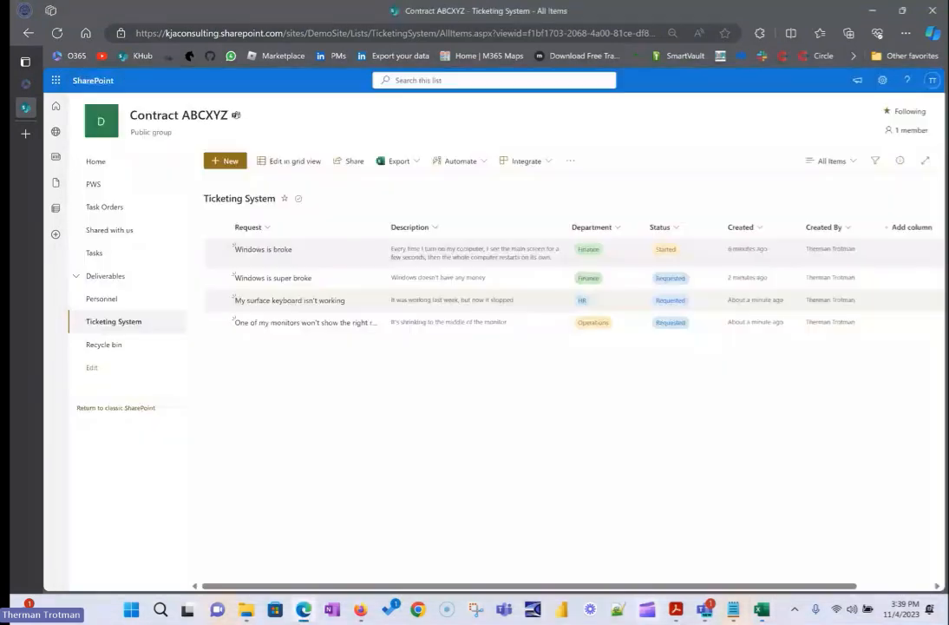
pyautogui.click(761, 609)
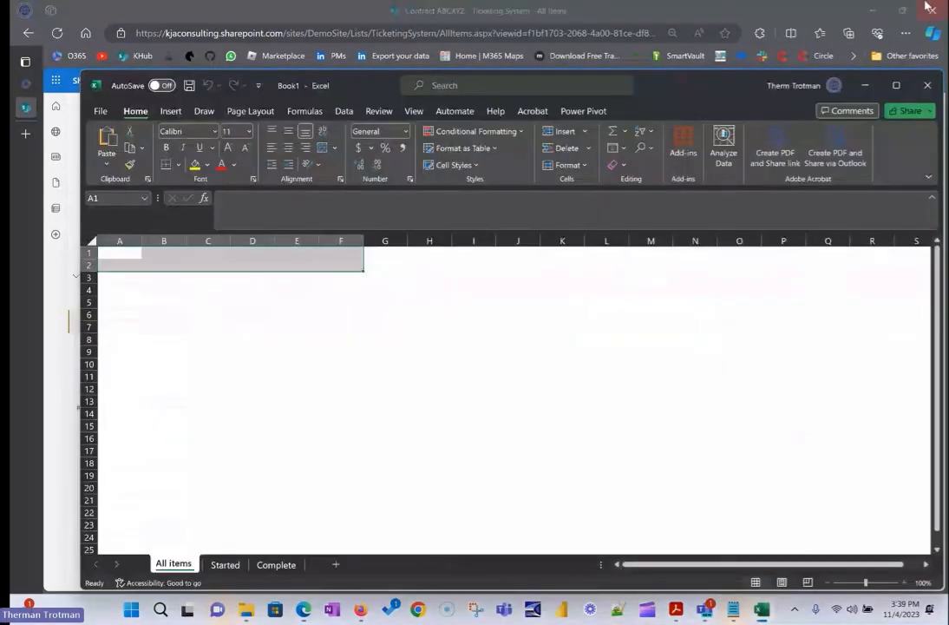
pyautogui.click(928, 85)
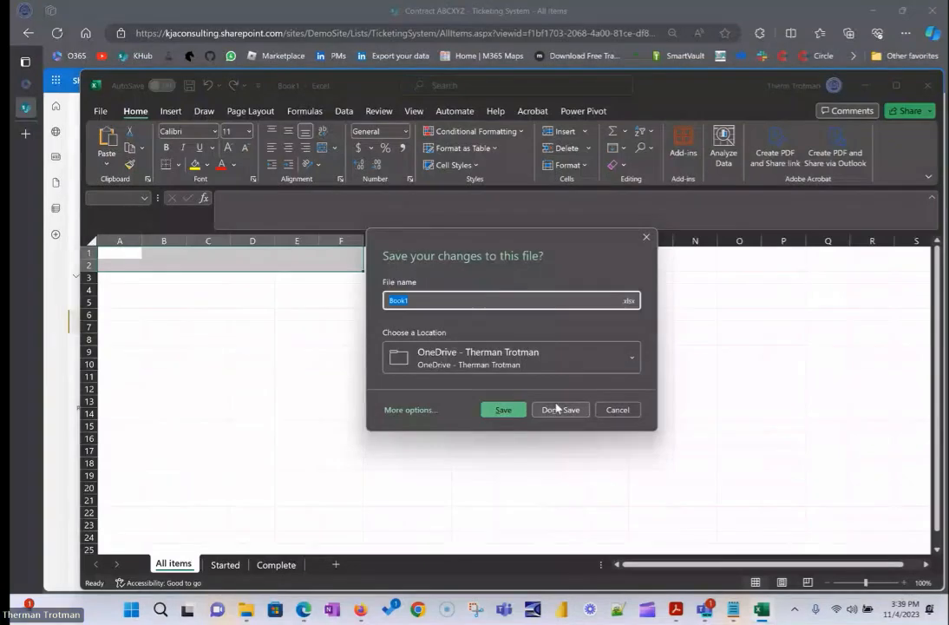
pyautogui.click(557, 410)
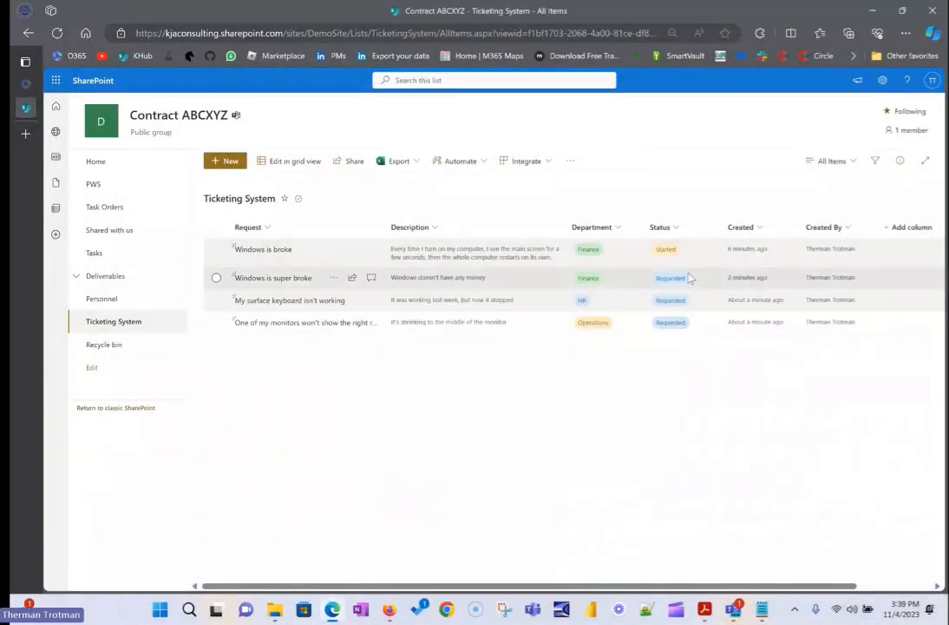
# Open the "Windows is super broke" ticket and change its Status to Started.
pyautogui.click(507, 282)
pyautogui.click(644, 278)
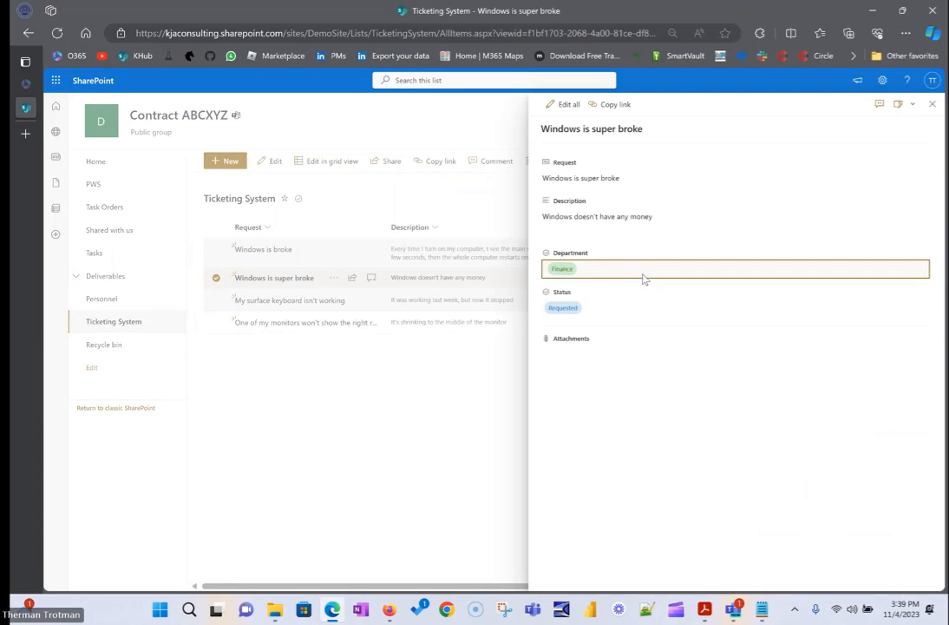
pyautogui.click(610, 377)
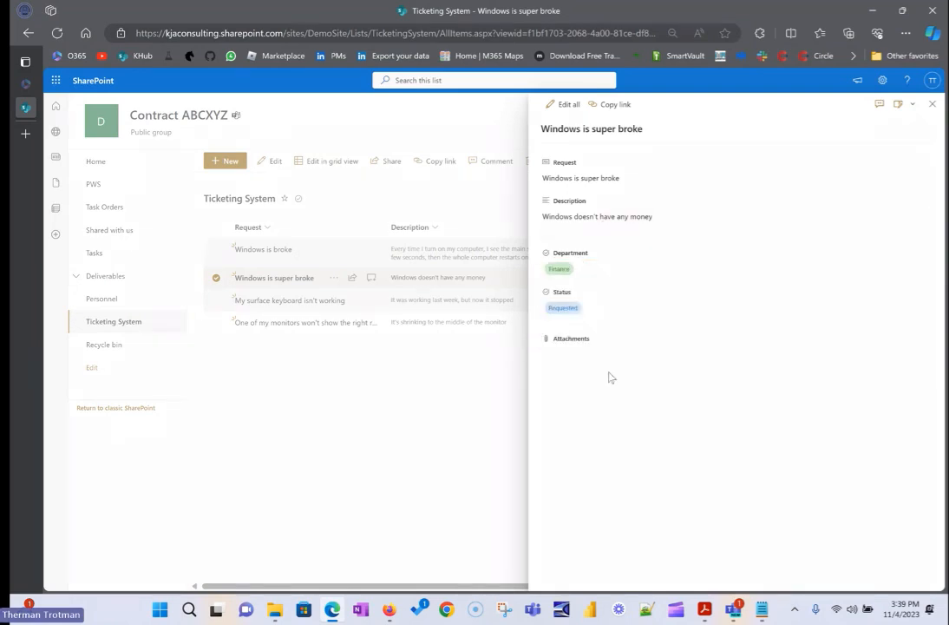
pyautogui.click(595, 314)
pyautogui.click(576, 357)
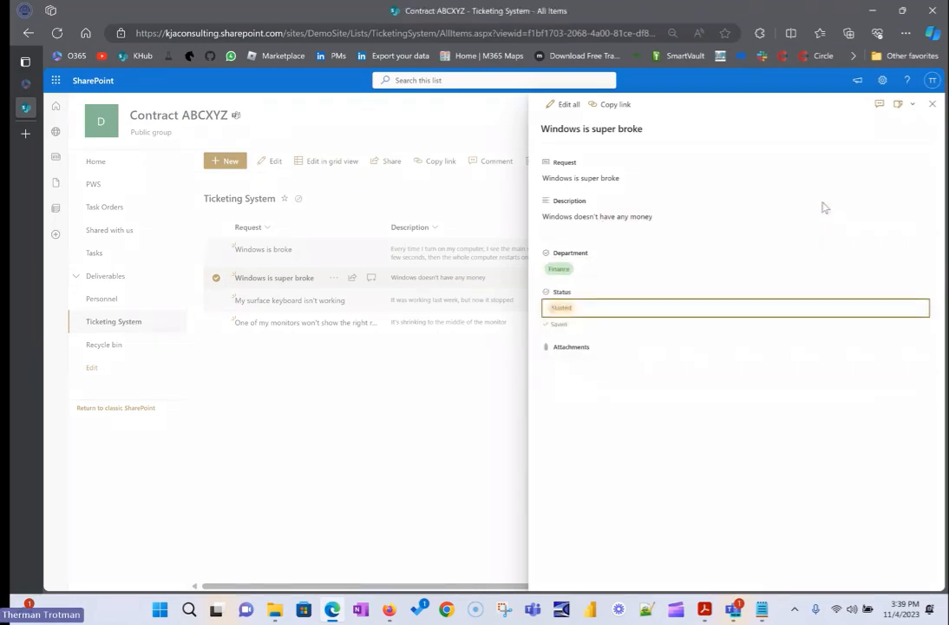
# Post the comment "Here's a fake comment" on the ticket, close its details and deselect it in the list.
pyautogui.click(879, 103)
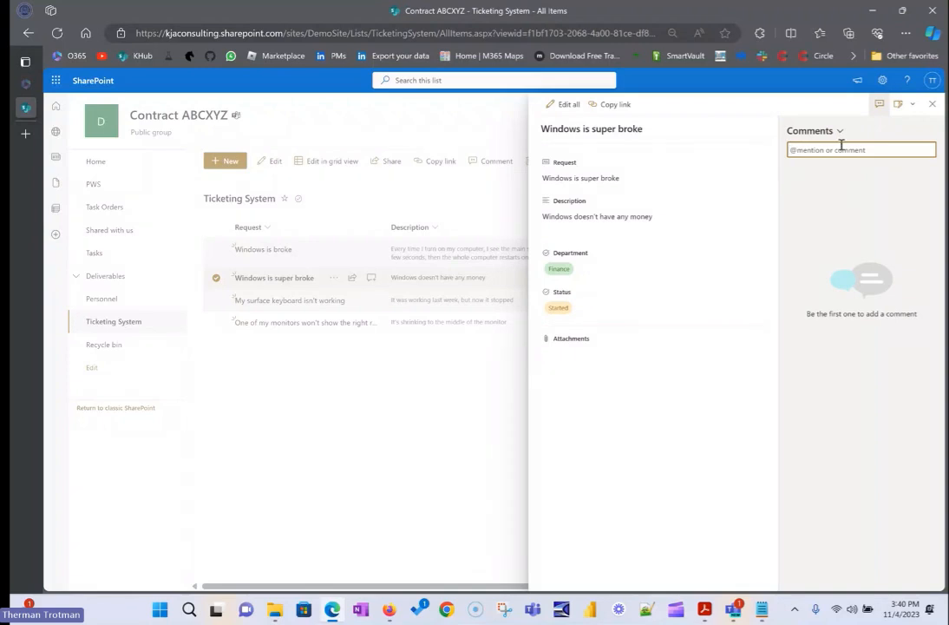
pyautogui.write("Here's a fake comment")
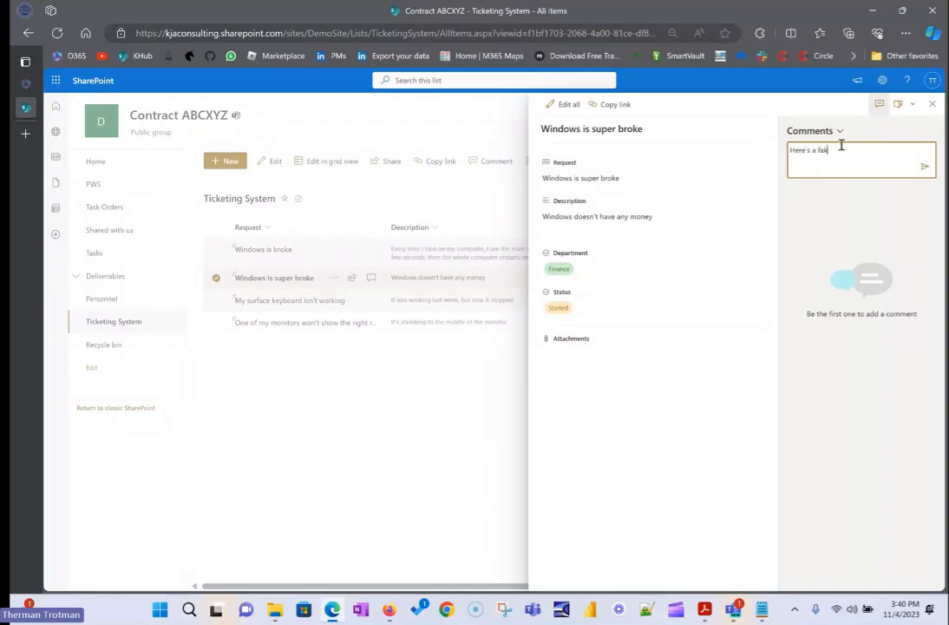
pyautogui.press('Return')
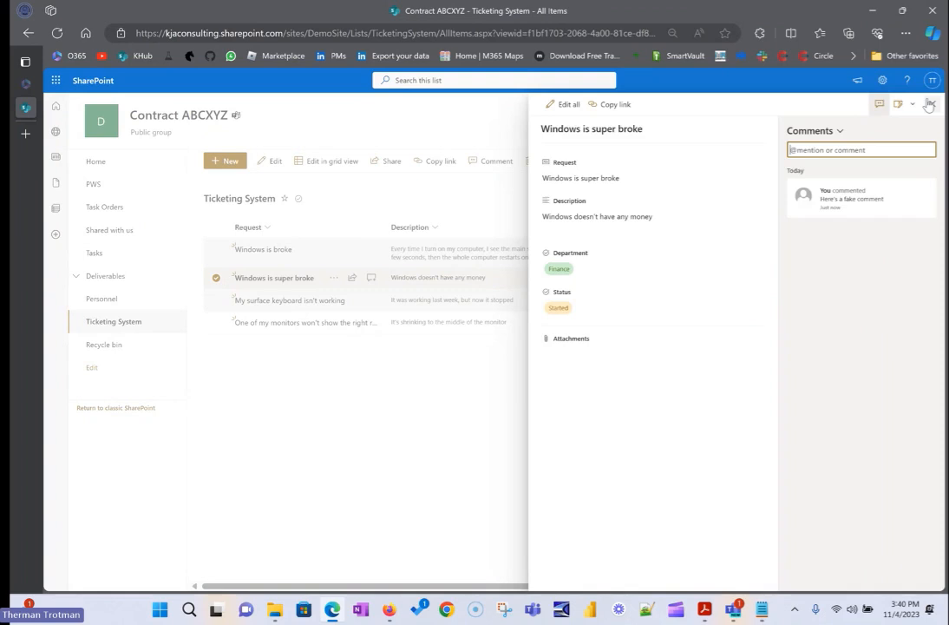
pyautogui.click(930, 104)
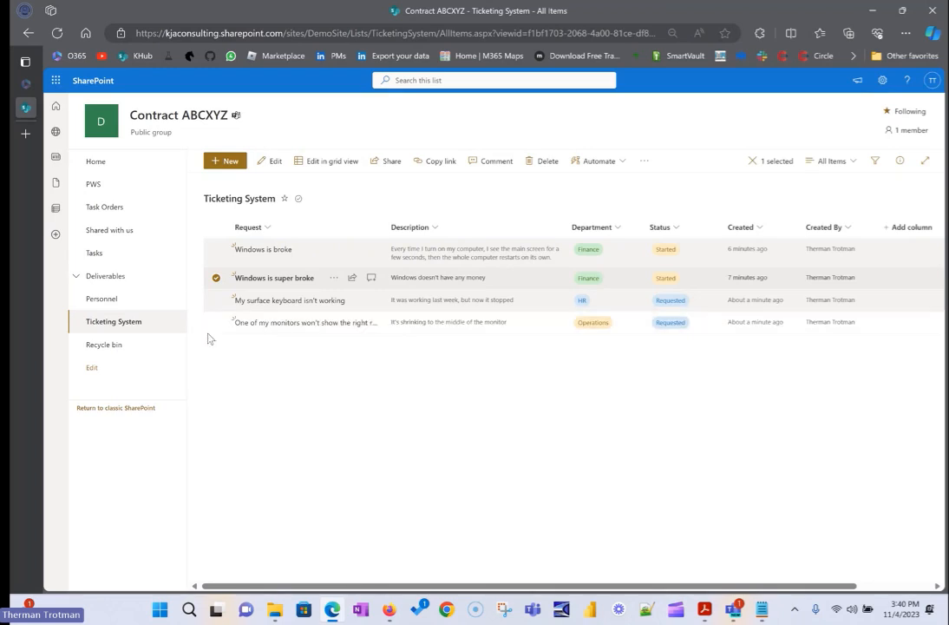
pyautogui.click(210, 279)
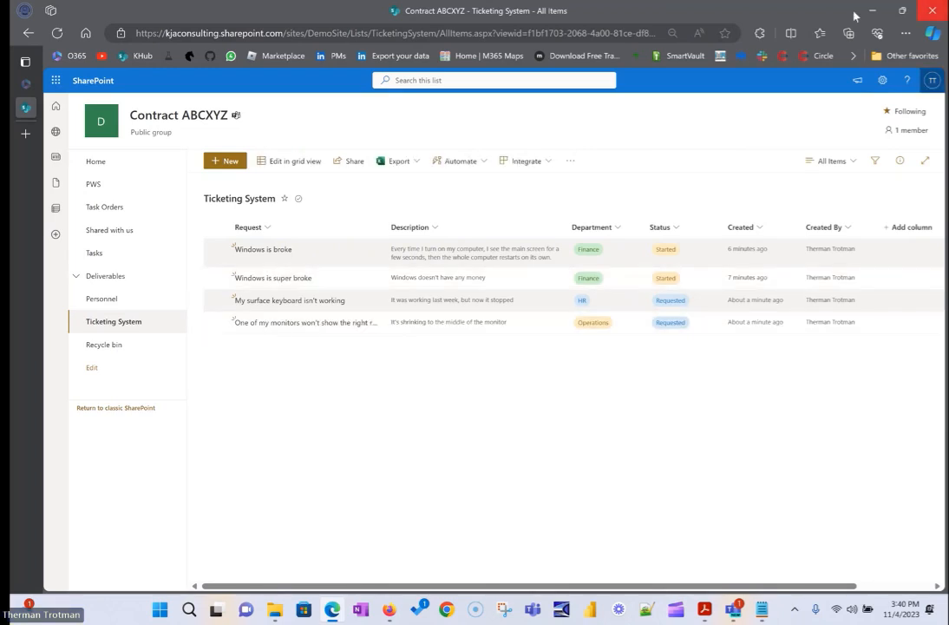
# Create a new public list view named "Started" for the Ticketing System.
pyautogui.click(833, 161)
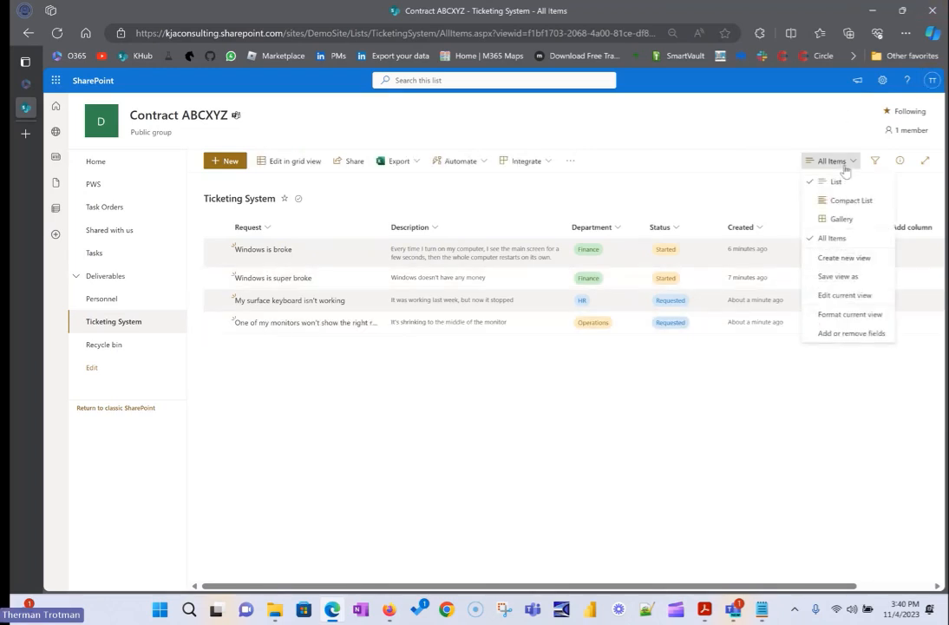
pyautogui.click(844, 260)
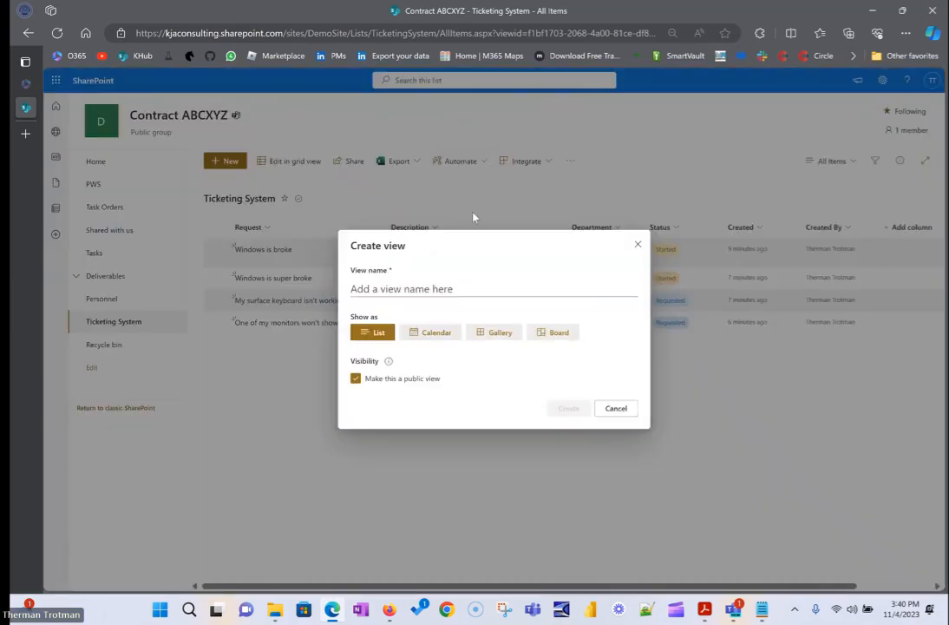
pyautogui.click(476, 293)
pyautogui.write('Started Tickets')
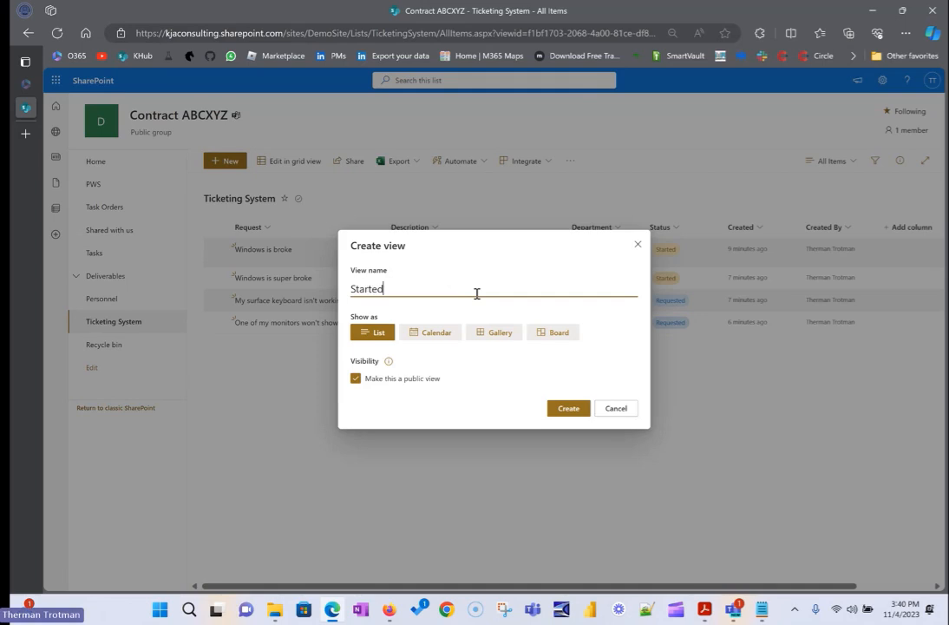
pyautogui.press('BackSpace')
pyautogui.press('BackSpace')
pyautogui.press('BackSpace')
pyautogui.press('BackSpace')
pyautogui.press('BackSpace')
pyautogui.press('BackSpace')
pyautogui.press('BackSpace')
pyautogui.press('BackSpace')
pyautogui.click(568, 409)
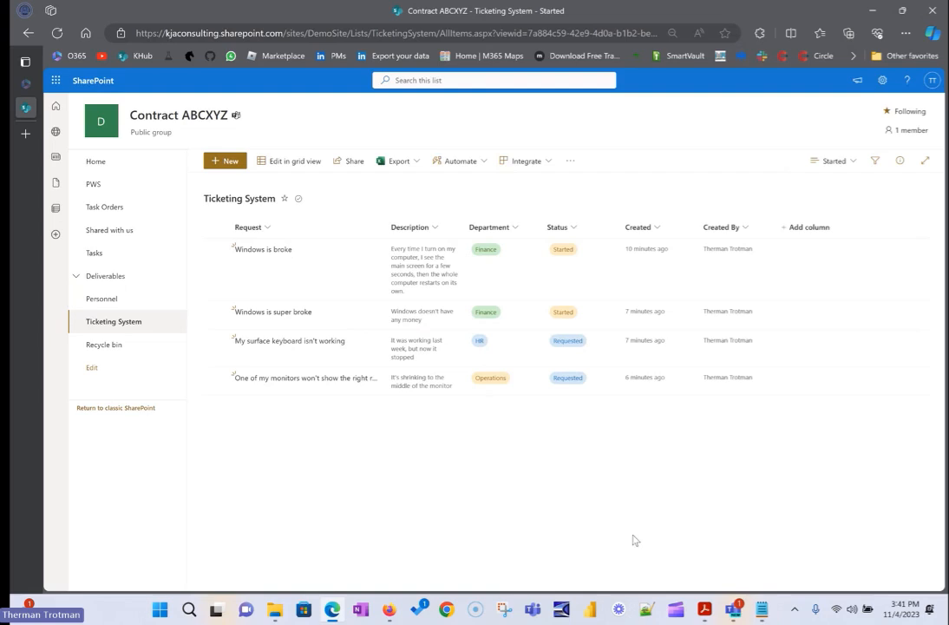
# Filter the Started view to tickets whose Status is Started and widen the Description column.
pyautogui.click(573, 228)
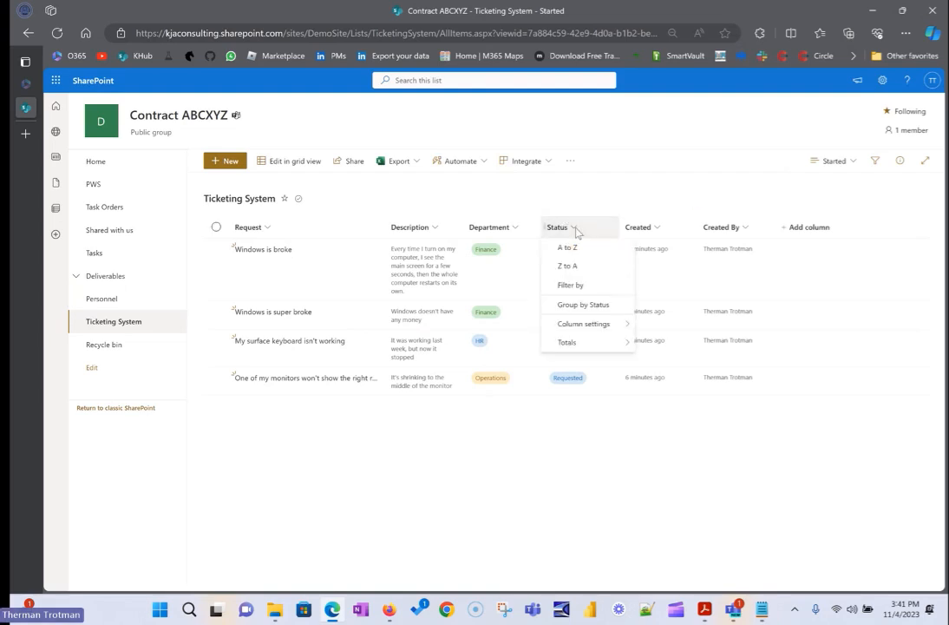
pyautogui.click(574, 285)
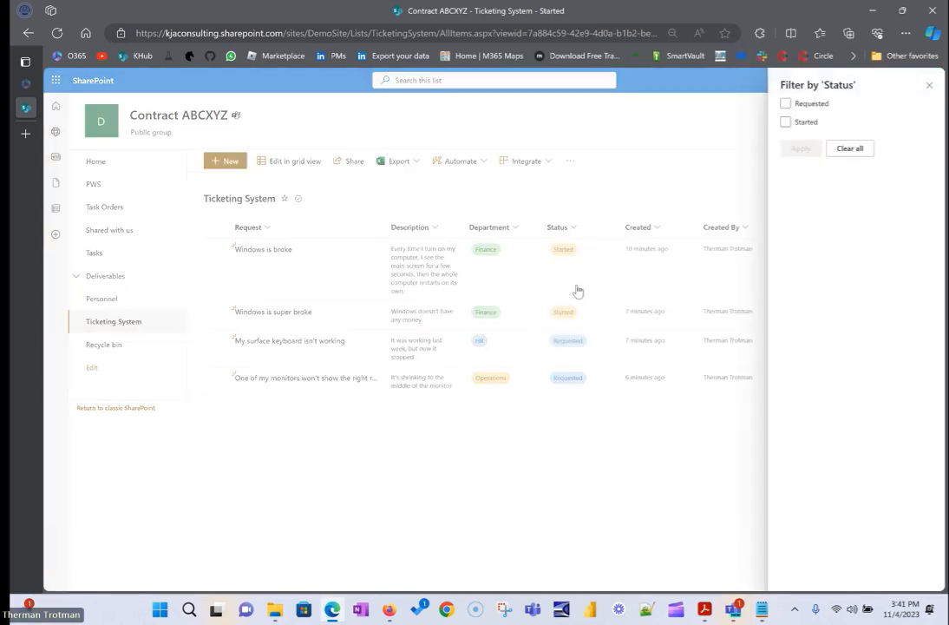
pyautogui.click(786, 124)
pyautogui.click(801, 149)
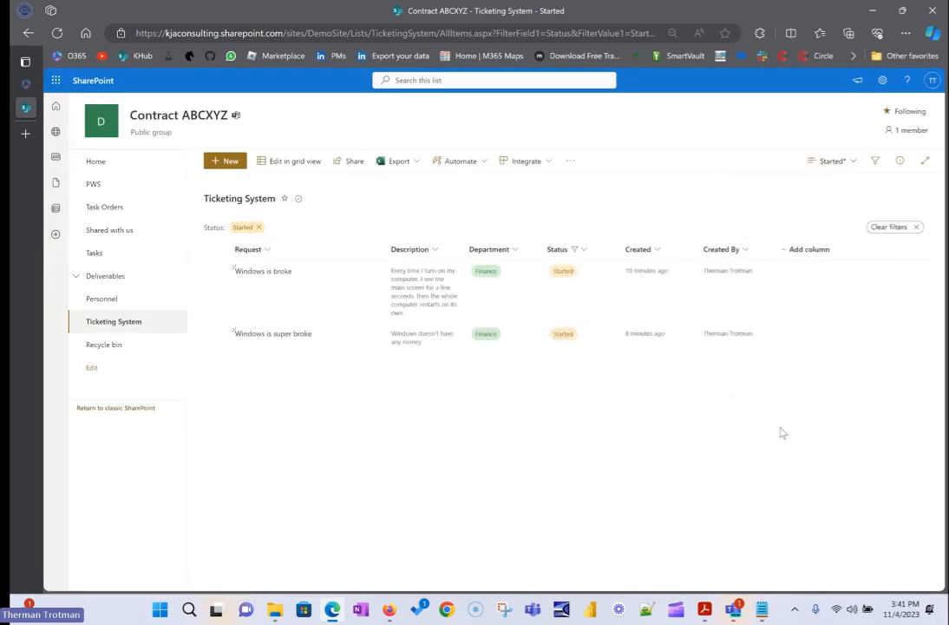
pyautogui.moveTo(463, 249); pyautogui.dragTo(532, 249)
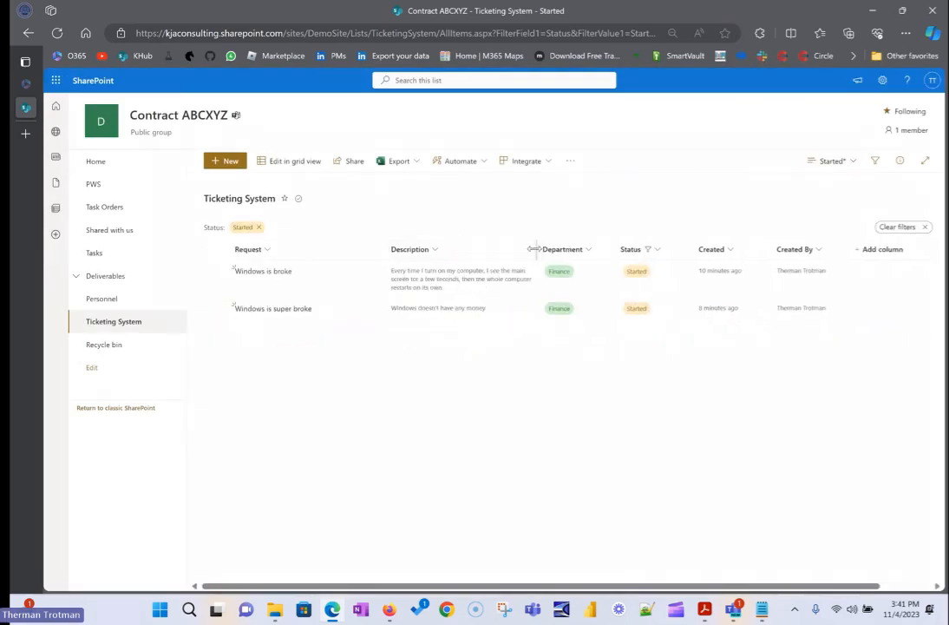
# Add a Count total to the Request column of the Started view.
pyautogui.click(266, 250)
pyautogui.moveTo(297, 364)
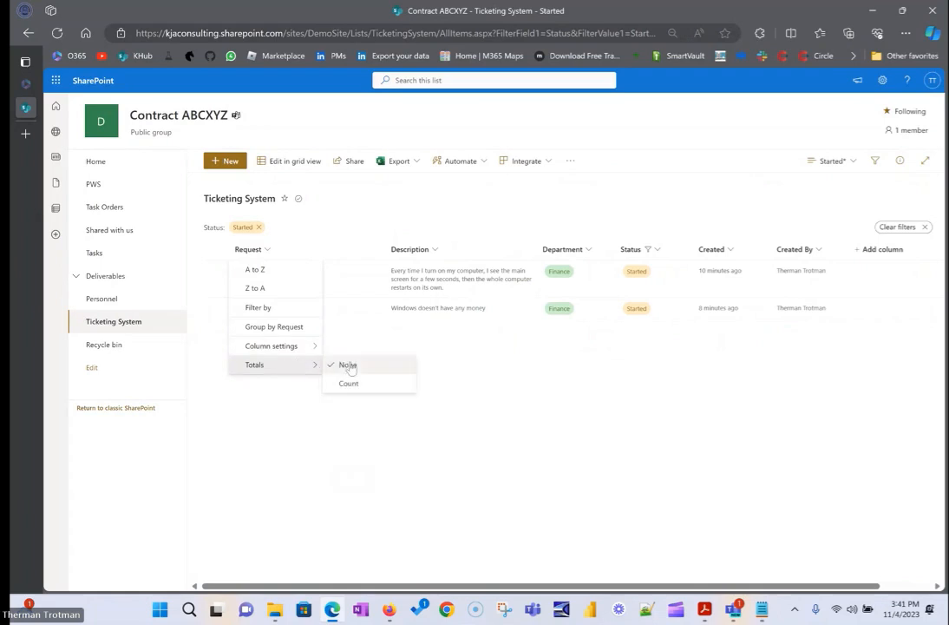
pyautogui.click(347, 382)
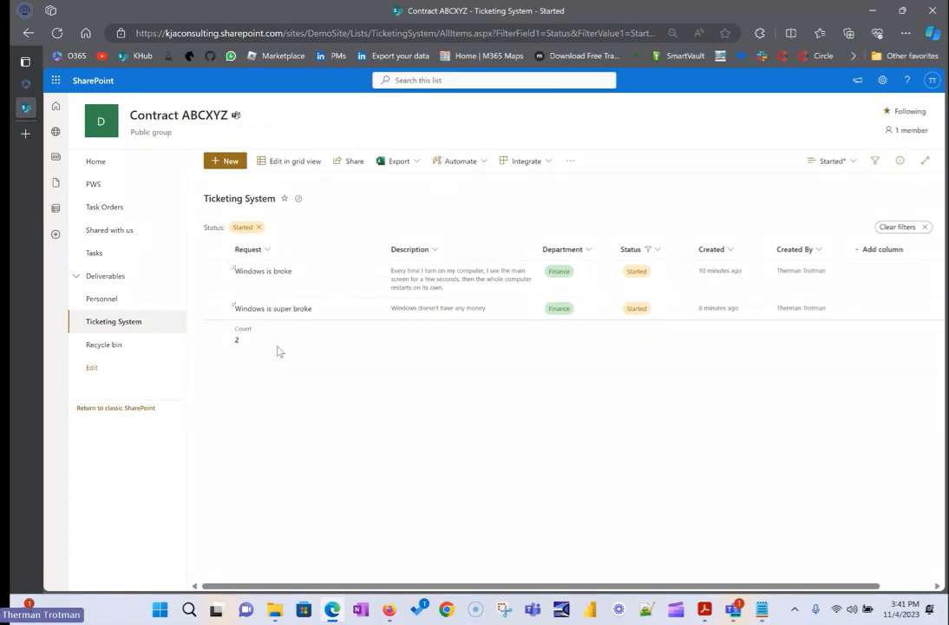
pyautogui.click(853, 165)
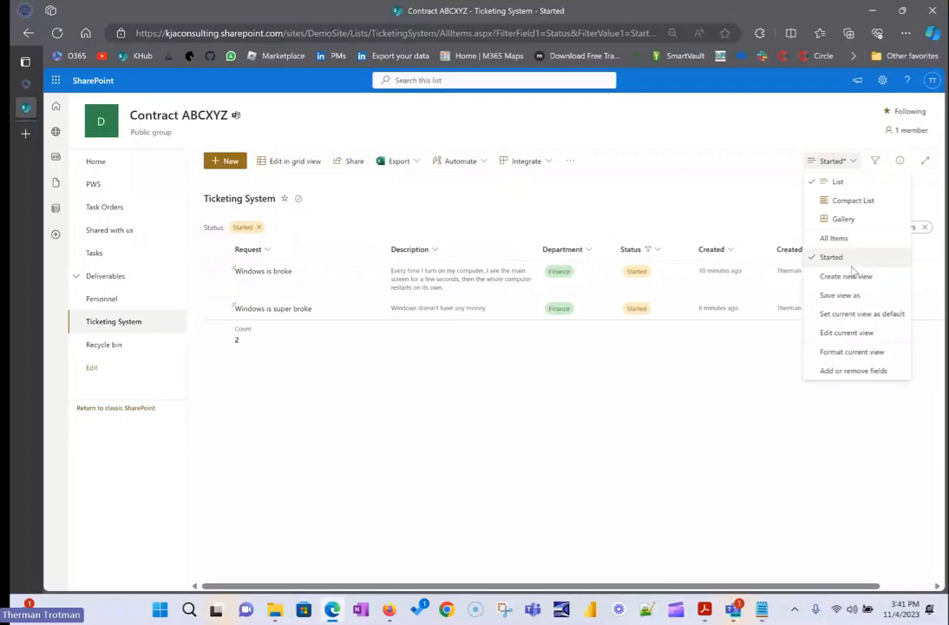
pyautogui.click(840, 295)
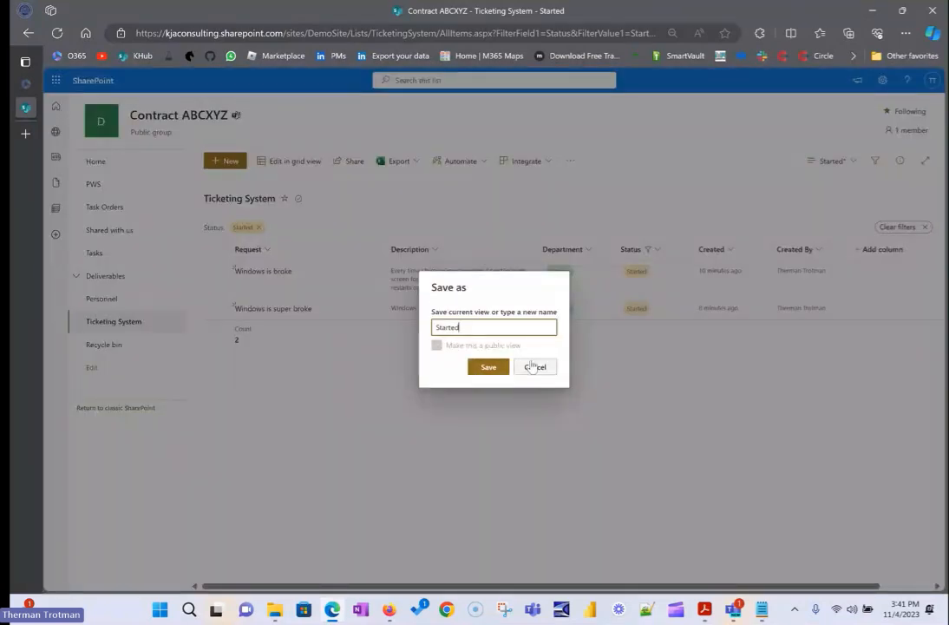
pyautogui.click(534, 366)
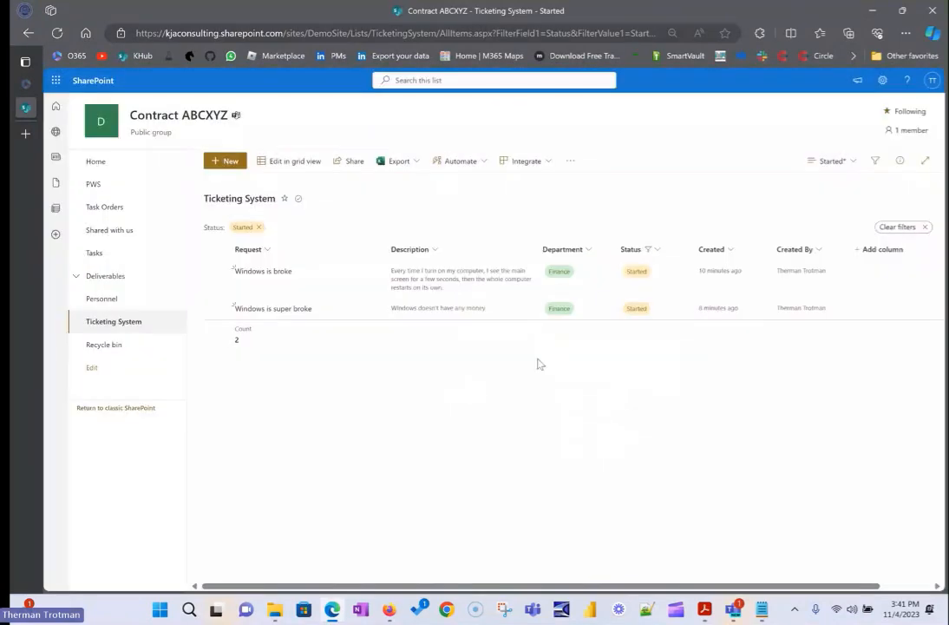
# Save the filtered view under its existing name "Started".
pyautogui.click(844, 163)
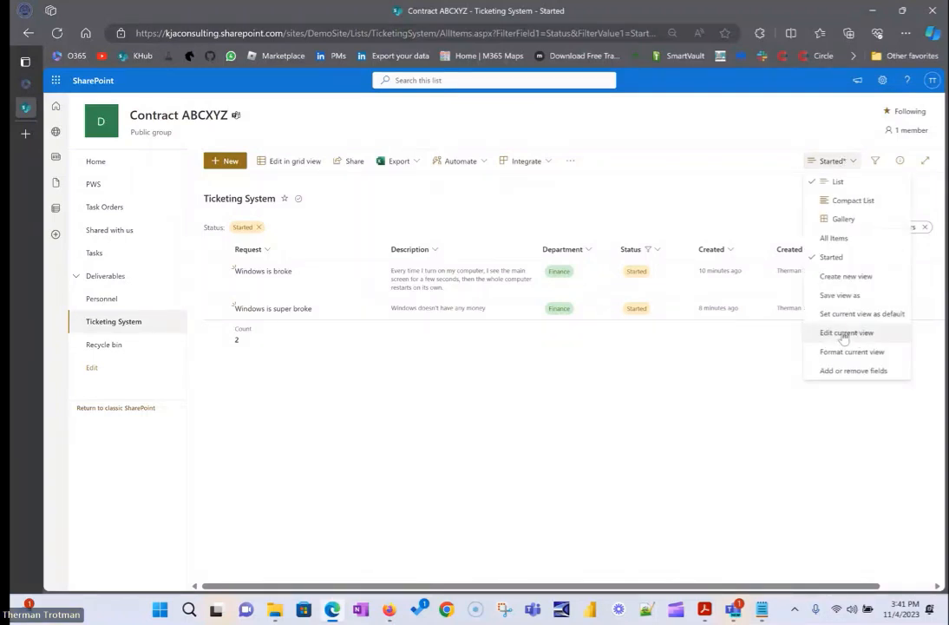
pyautogui.click(839, 296)
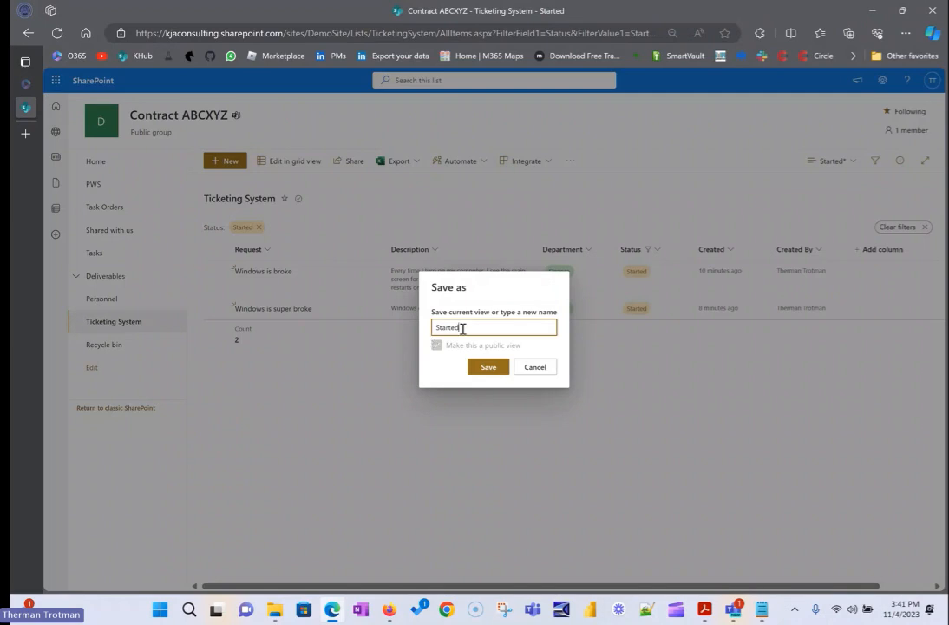
pyautogui.click(489, 366)
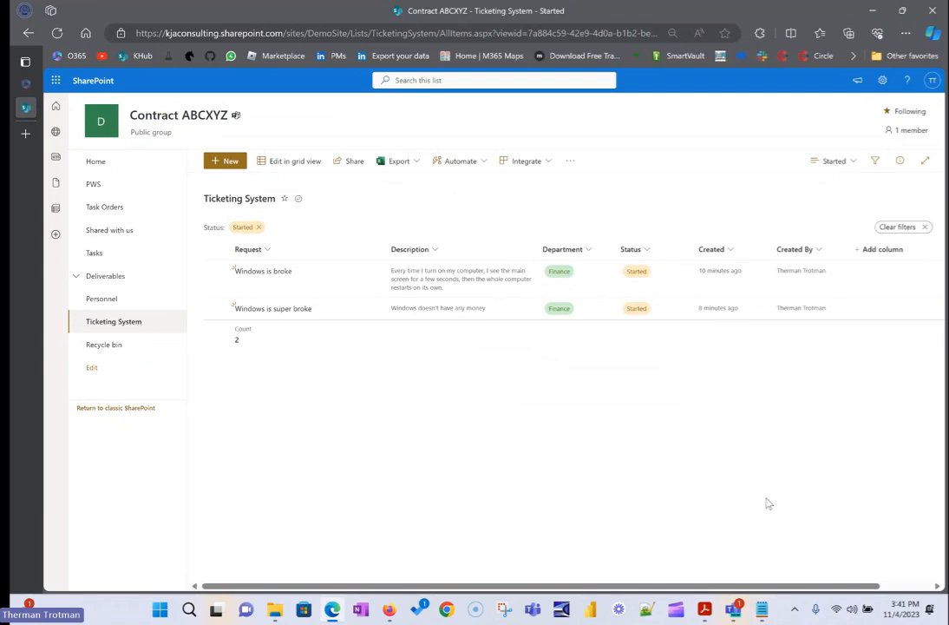
# Switch to the All Items view and add a Count total to its Request column.
pyautogui.click(847, 166)
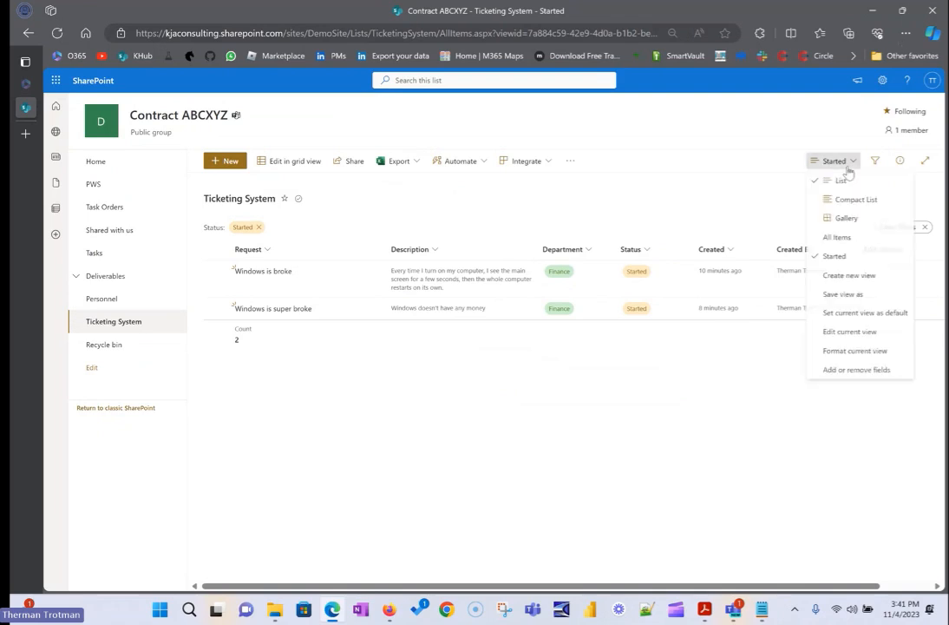
pyautogui.click(837, 237)
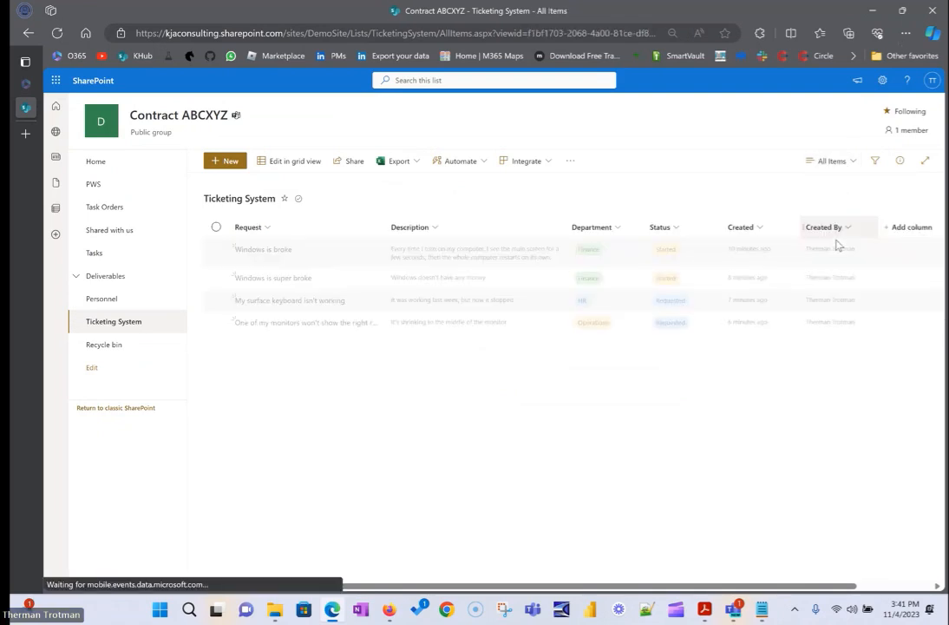
pyautogui.click(273, 229)
pyautogui.moveTo(295, 342)
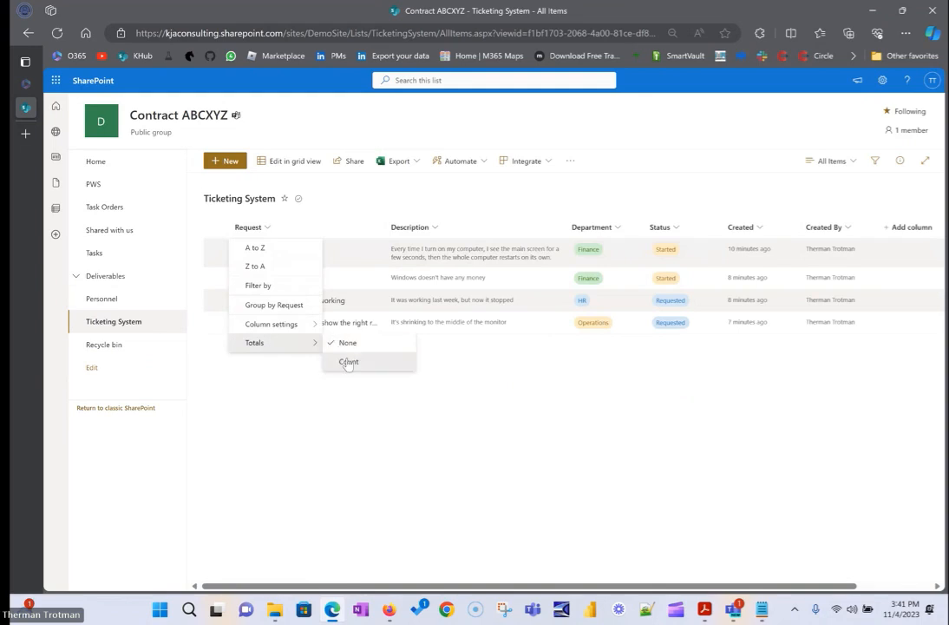
pyautogui.click(348, 362)
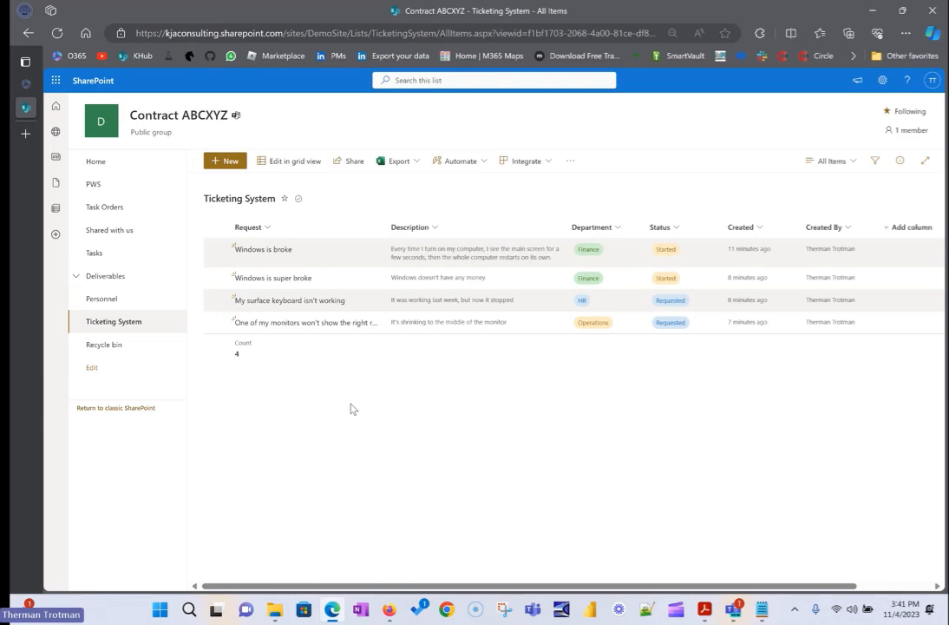
# Switch the list back to the Started view.
pyautogui.click(833, 160)
pyautogui.click(855, 252)
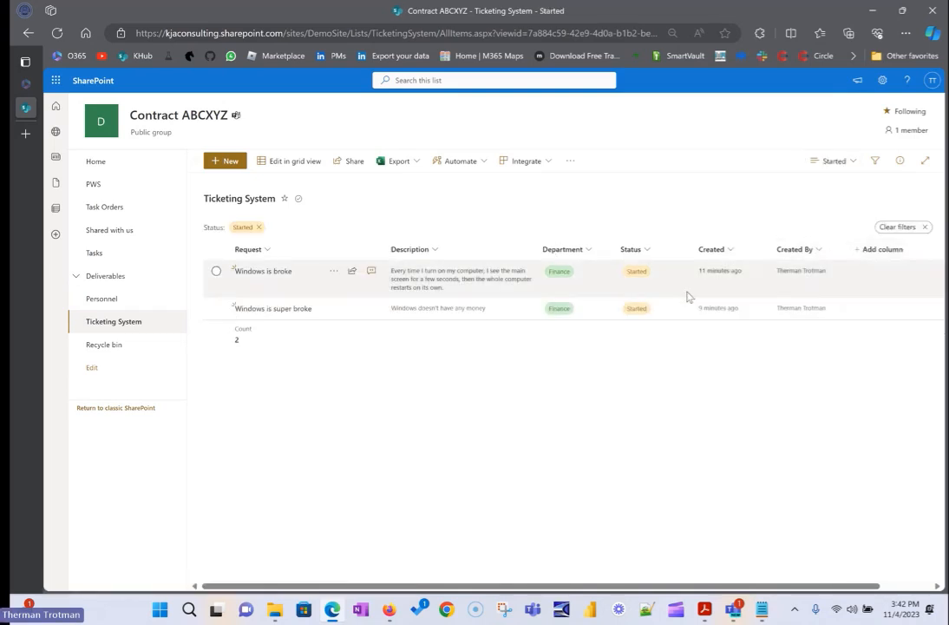
# Switch to the All Items view and filter its Status column by Started.
pyautogui.click(837, 163)
pyautogui.click(838, 237)
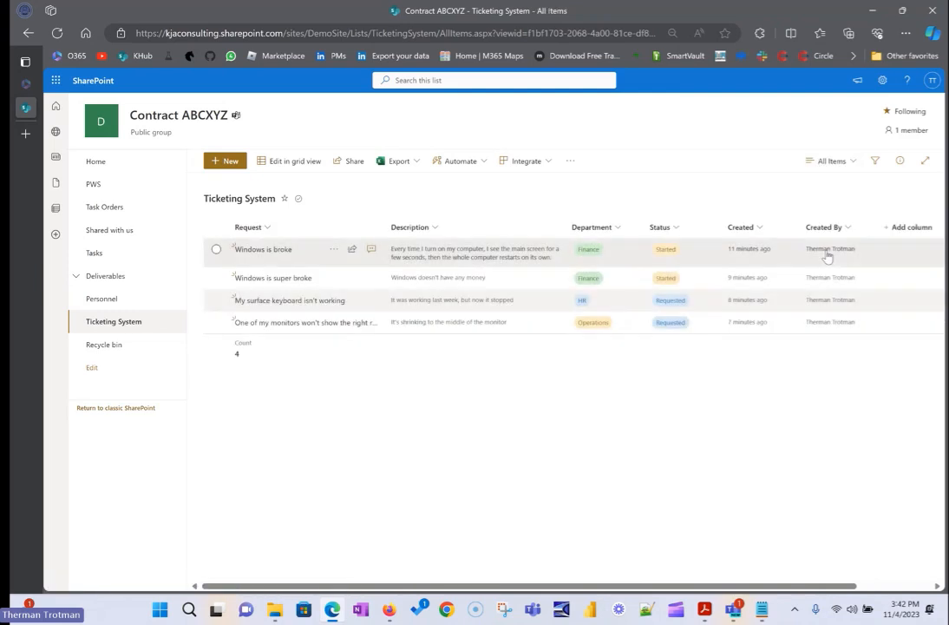
pyautogui.click(681, 231)
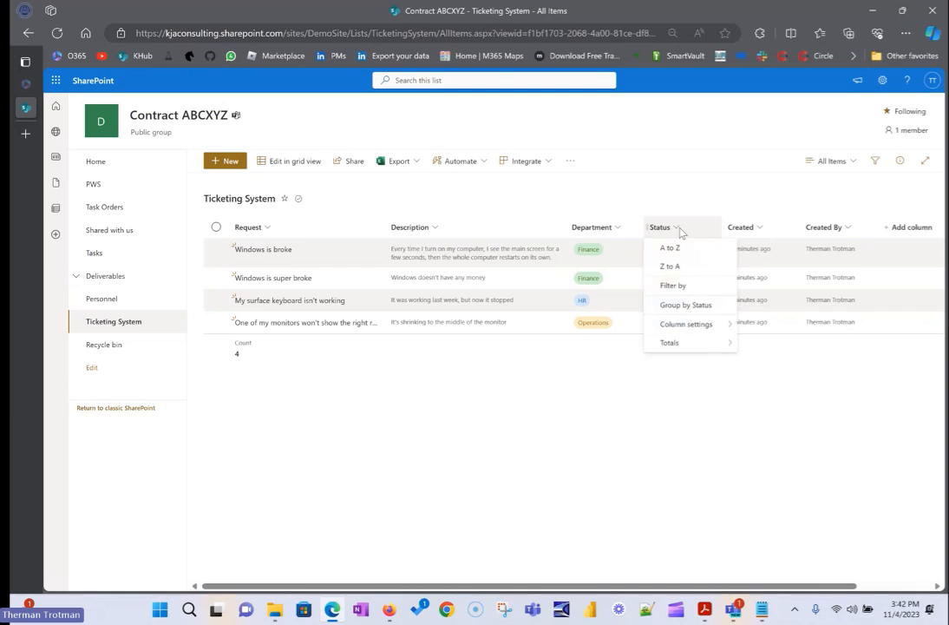
pyautogui.click(673, 285)
pyautogui.click(805, 122)
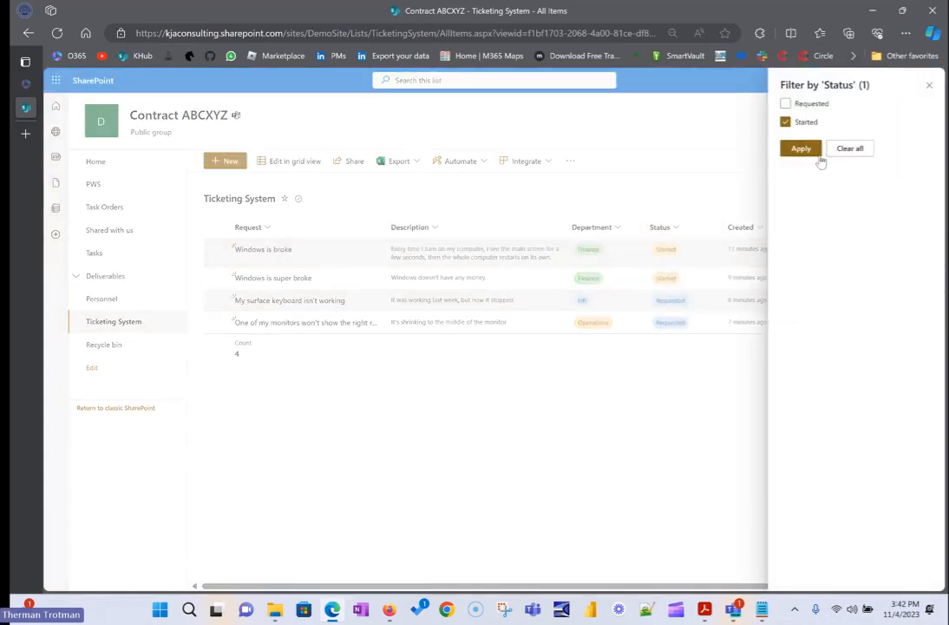
pyautogui.click(816, 152)
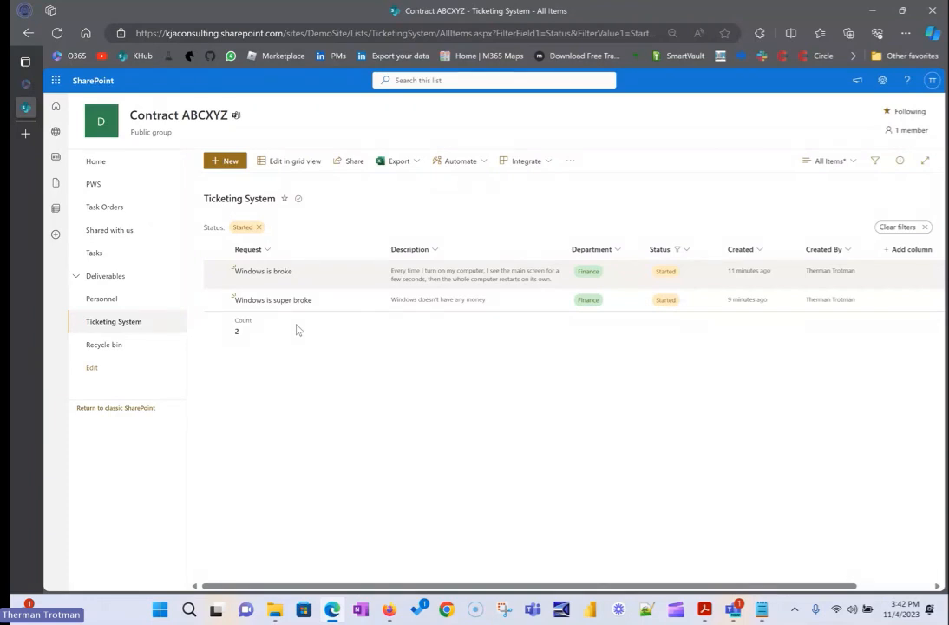
# Clear the Status filter from the All Items view.
pyautogui.click(829, 160)
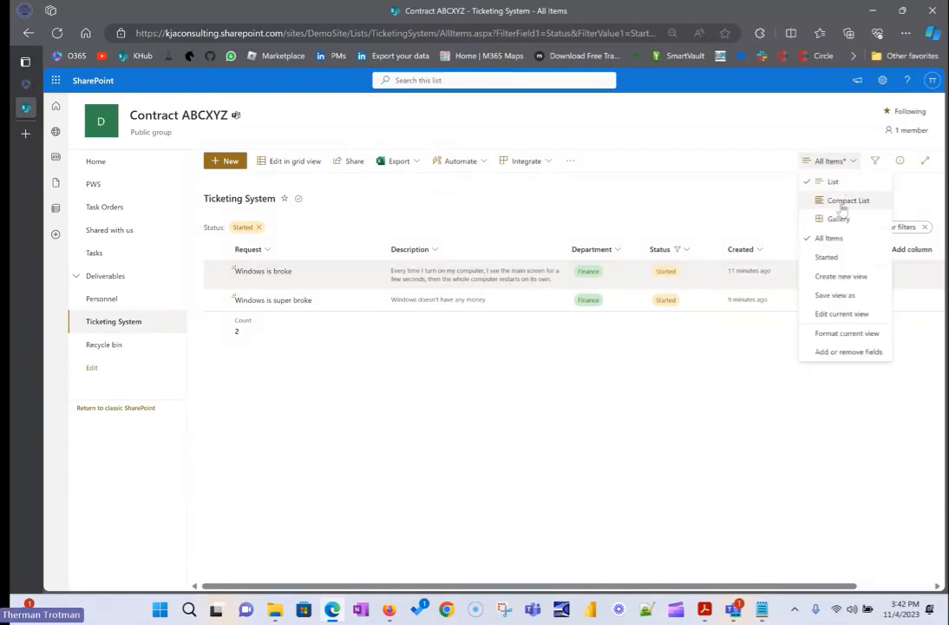
pyautogui.click(830, 239)
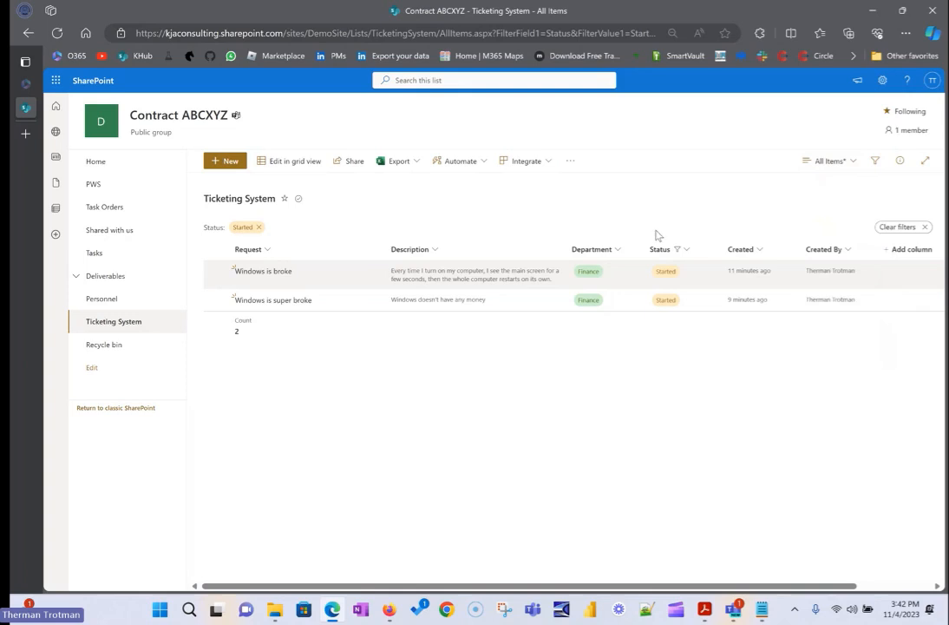
pyautogui.click(688, 251)
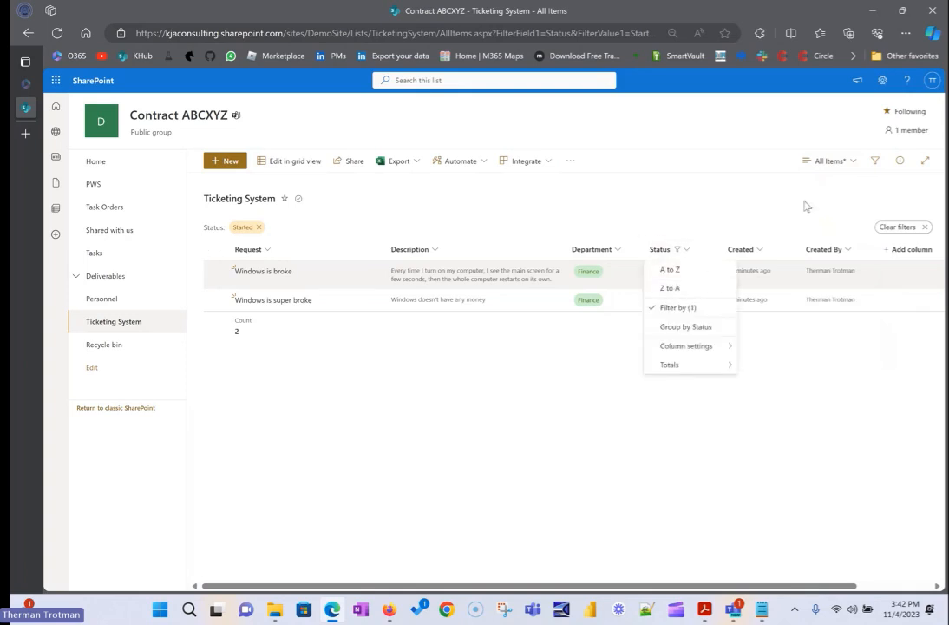
pyautogui.click(832, 162)
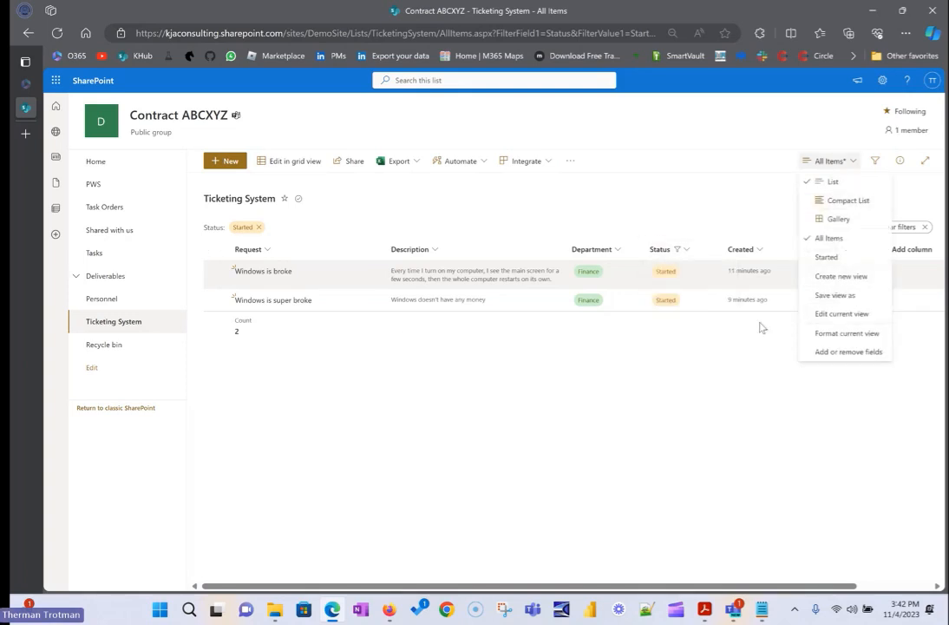
pyautogui.click(397, 335)
pyautogui.click(902, 226)
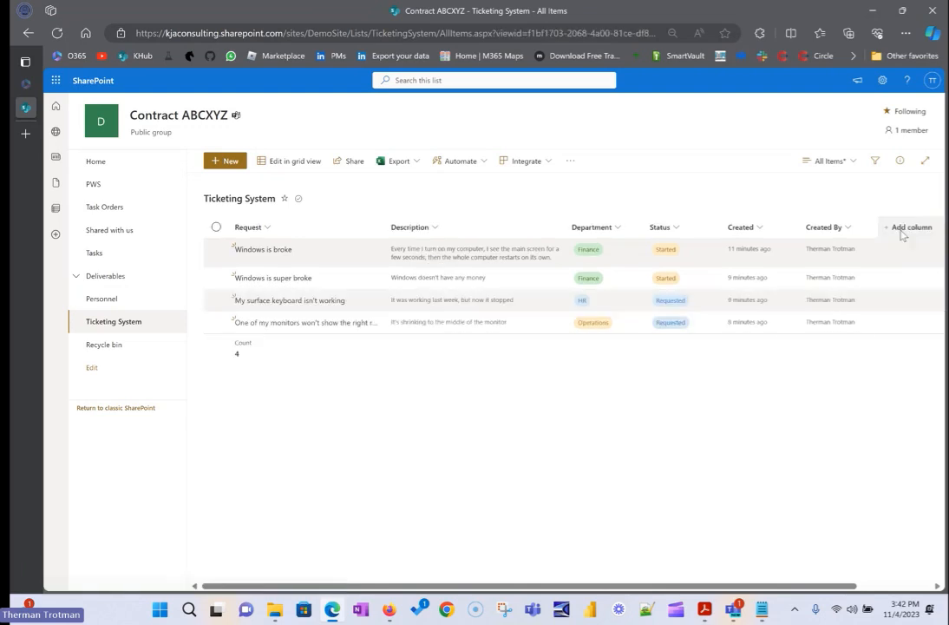
# Switch to the Started view and copy its web address.
pyautogui.click(829, 161)
pyautogui.click(853, 258)
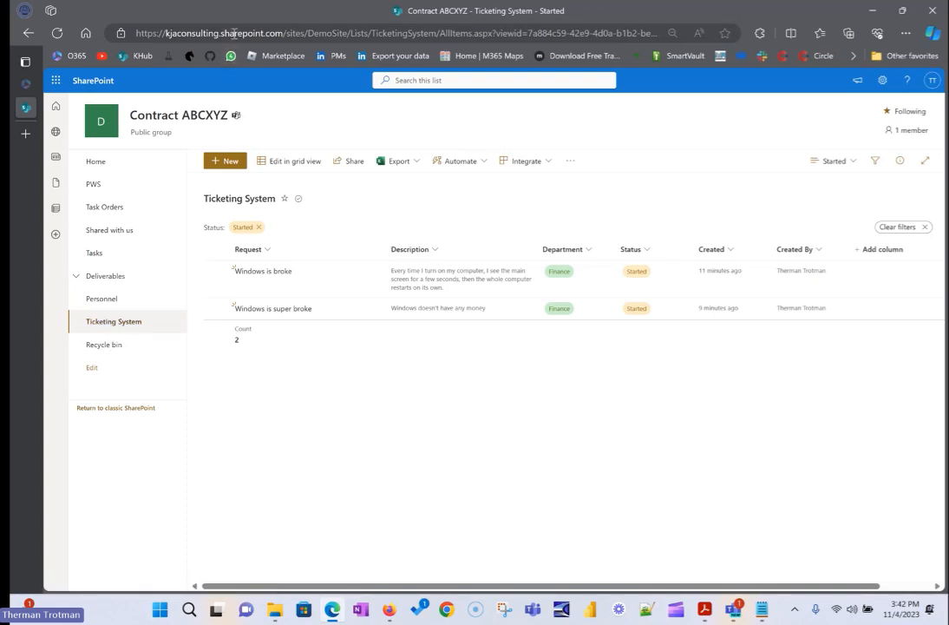
pyautogui.click(233, 35)
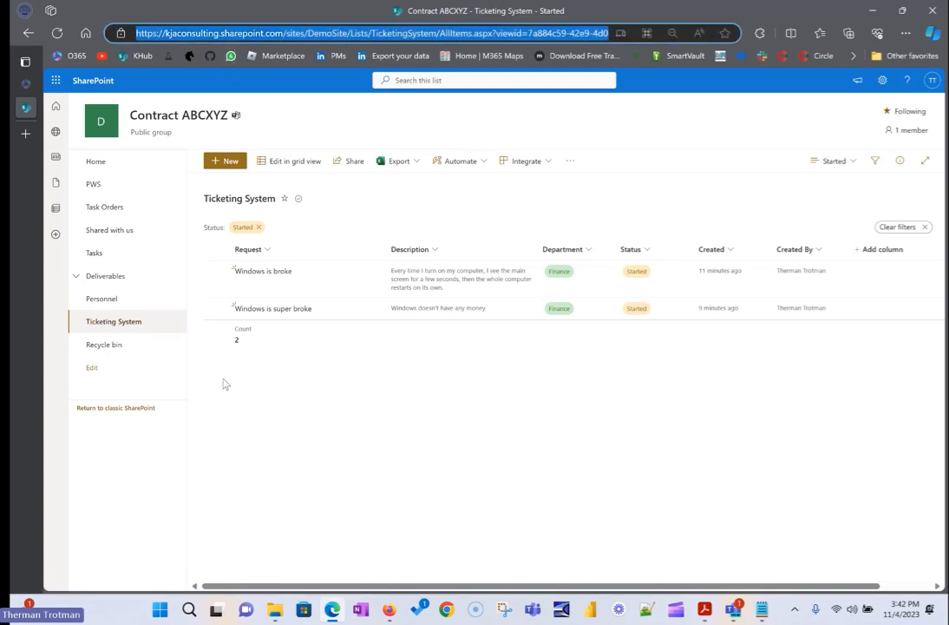
# Add a site navigation link named "Started" with the copied view address, nested under Ticketing System, and save the navigation.
pyautogui.click(101, 373)
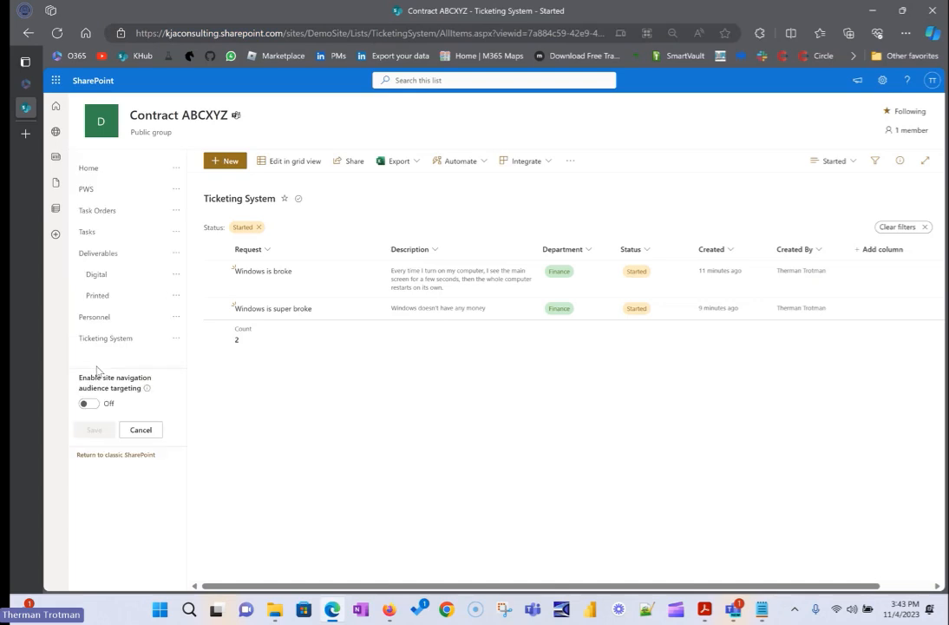
pyautogui.click(127, 348)
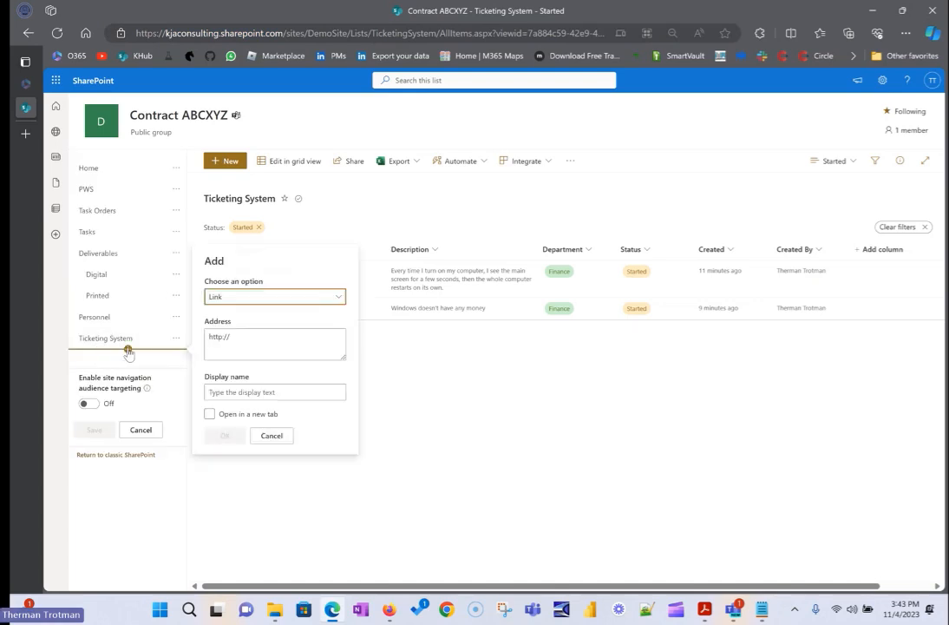
pyautogui.click(250, 342)
pyautogui.hotkey('ctrl', 'a')
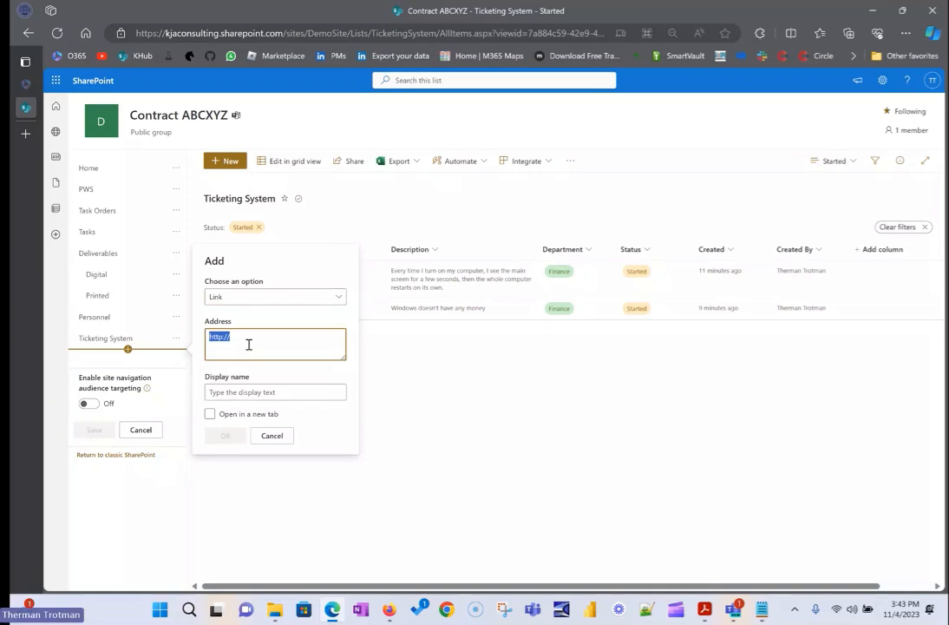
pyautogui.write('https://kjaconsulting.sharepoint.com/sites/DemoSite/Lists/TicketingSystem/AllItems.aspx?viewid=7a884c59%2D42e9%2D4d0a%2Db1b2%2Dbee4ae4475d8')
pyautogui.click(251, 392)
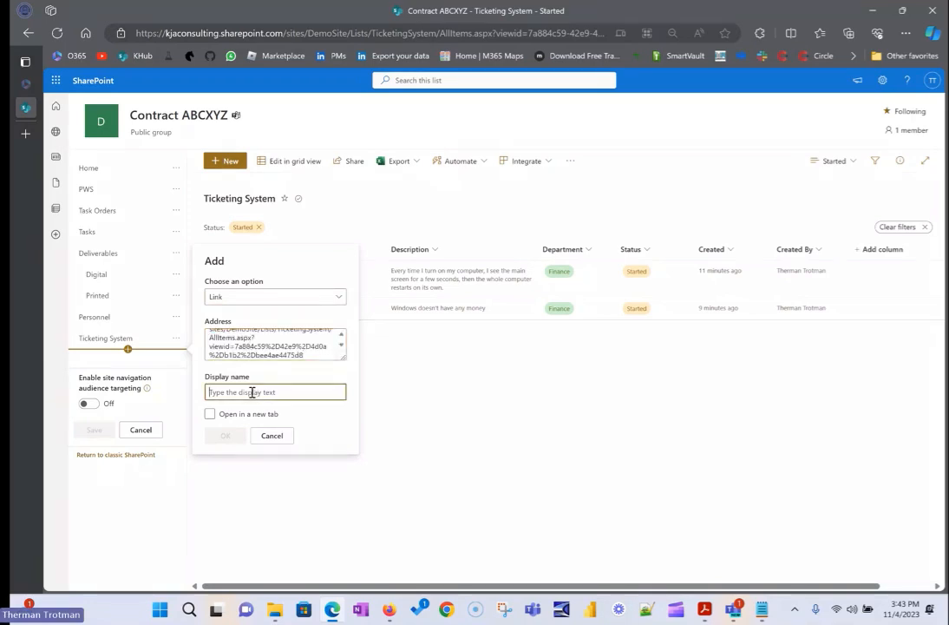
pyautogui.write('Started')
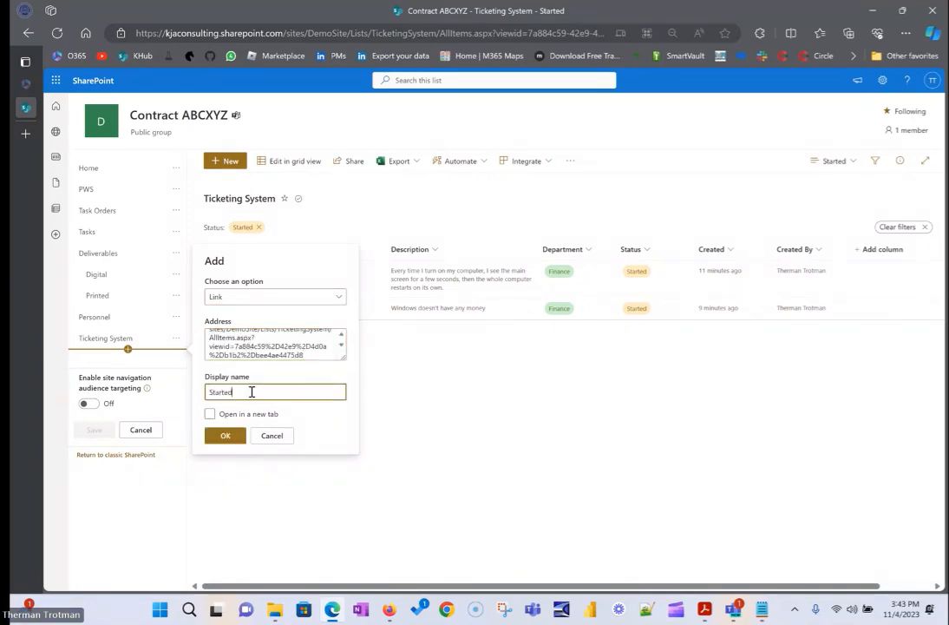
pyautogui.click(228, 438)
pyautogui.moveTo(97, 369); pyautogui.dragTo(121, 368)
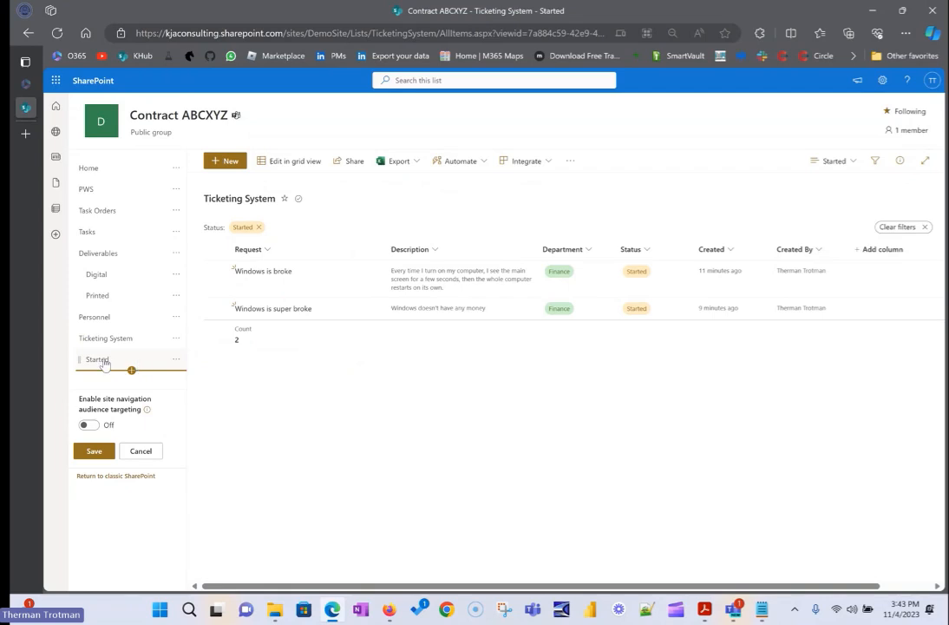
pyautogui.click(93, 450)
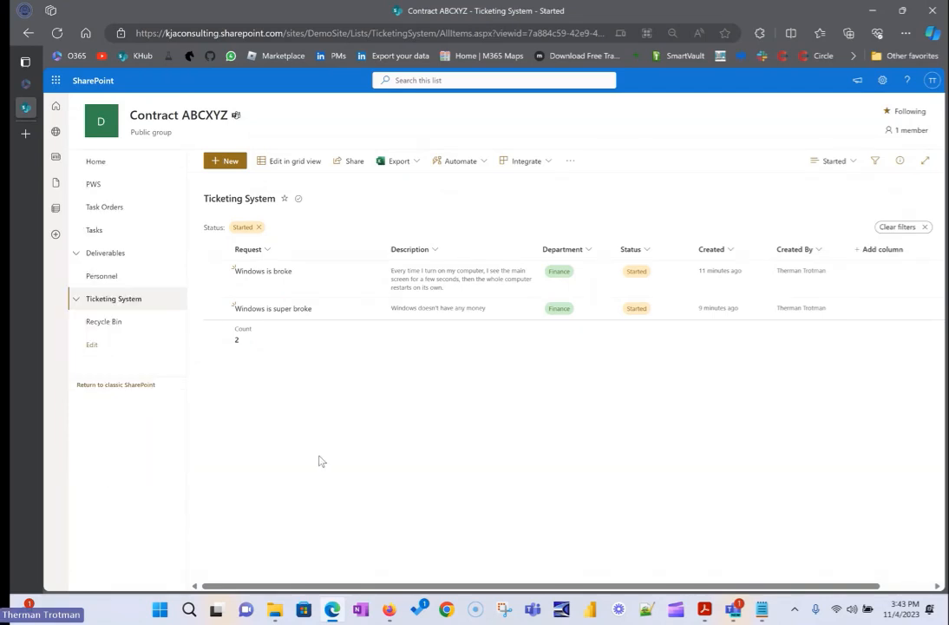
# Test the site navigation from the Home page by opening Ticketing System and its nested Started link.
pyautogui.click(109, 182)
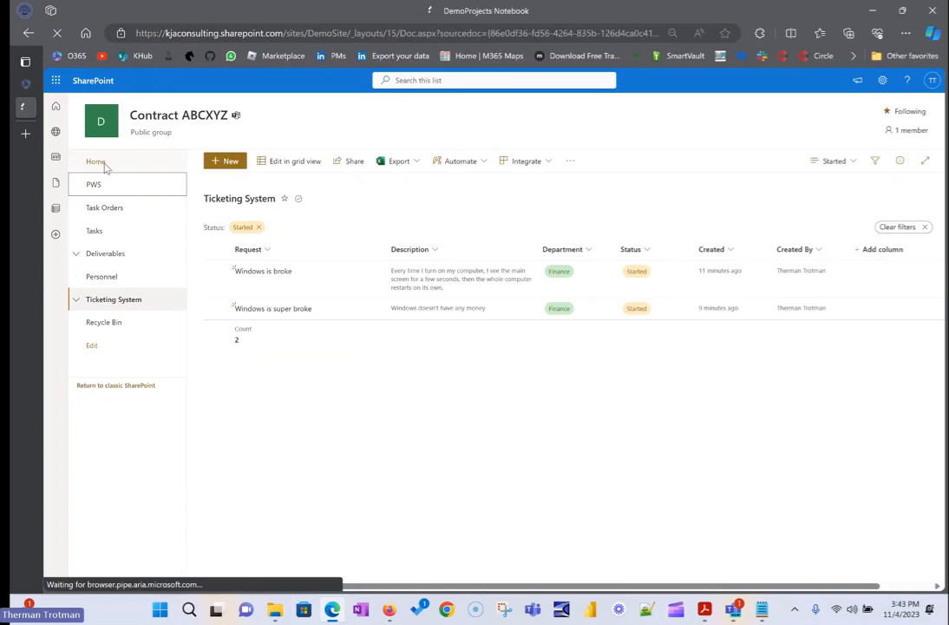
pyautogui.click(29, 33)
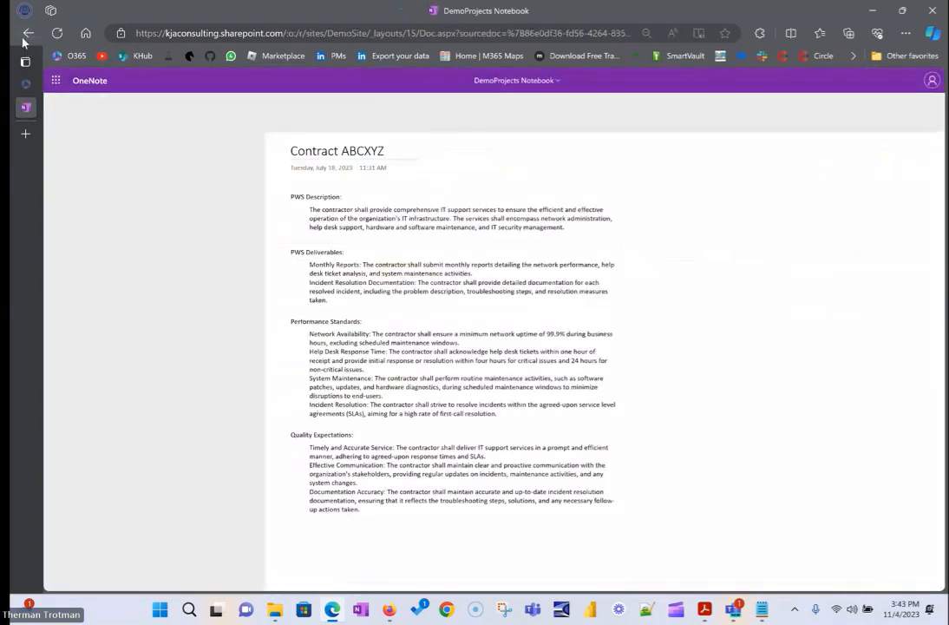
pyautogui.click(70, 163)
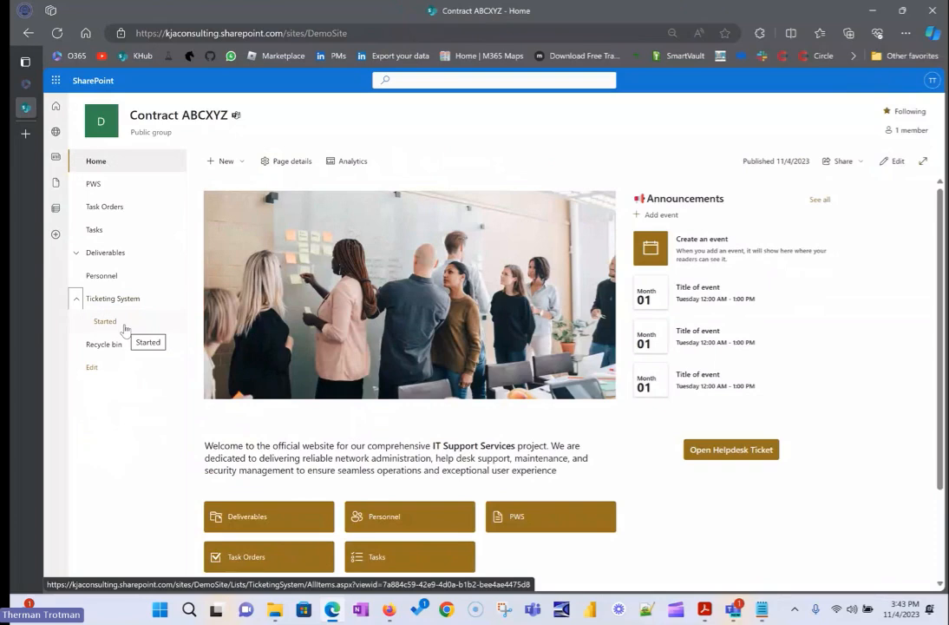
pyautogui.click(76, 299)
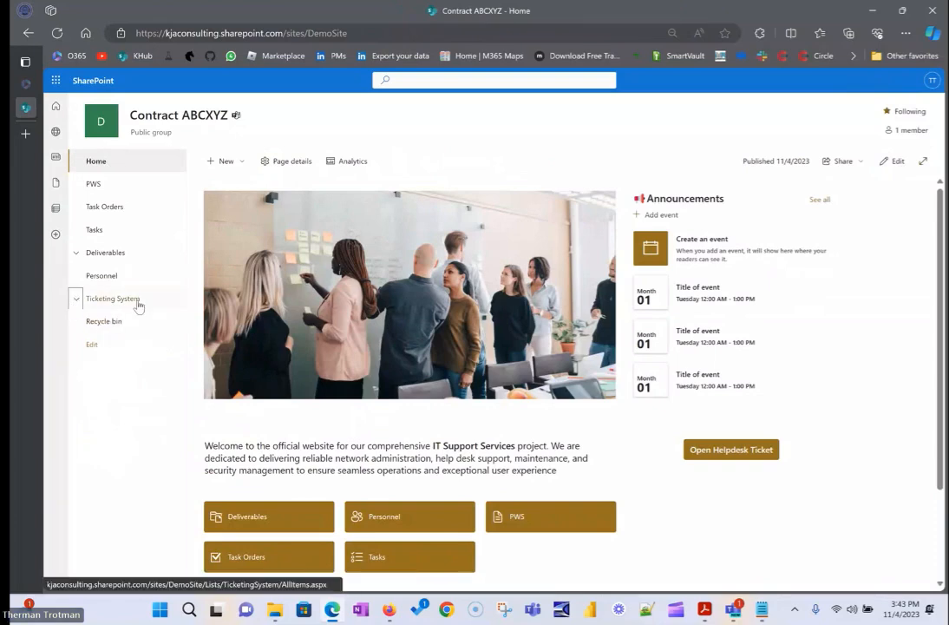
pyautogui.click(137, 305)
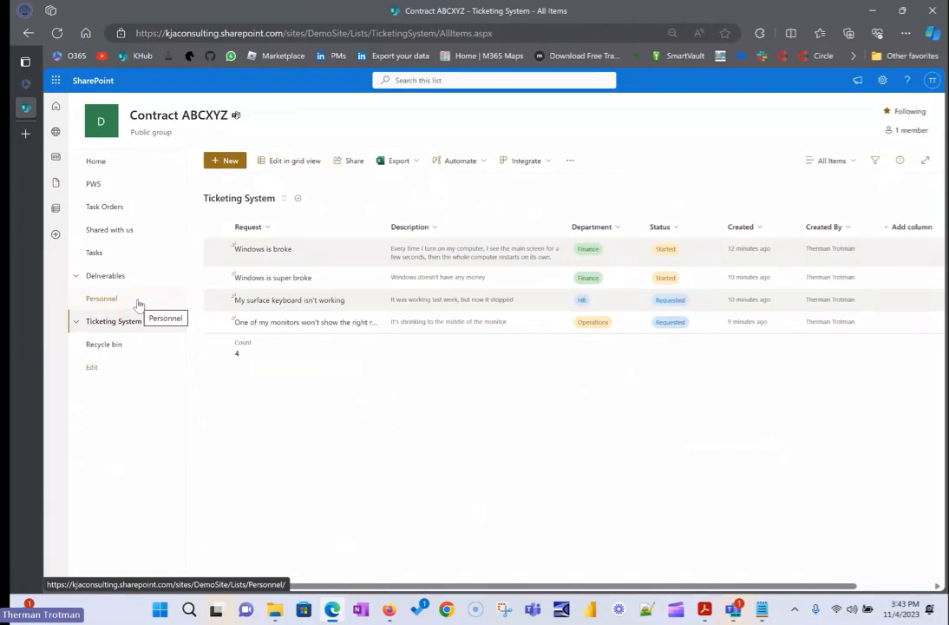
pyautogui.click(75, 321)
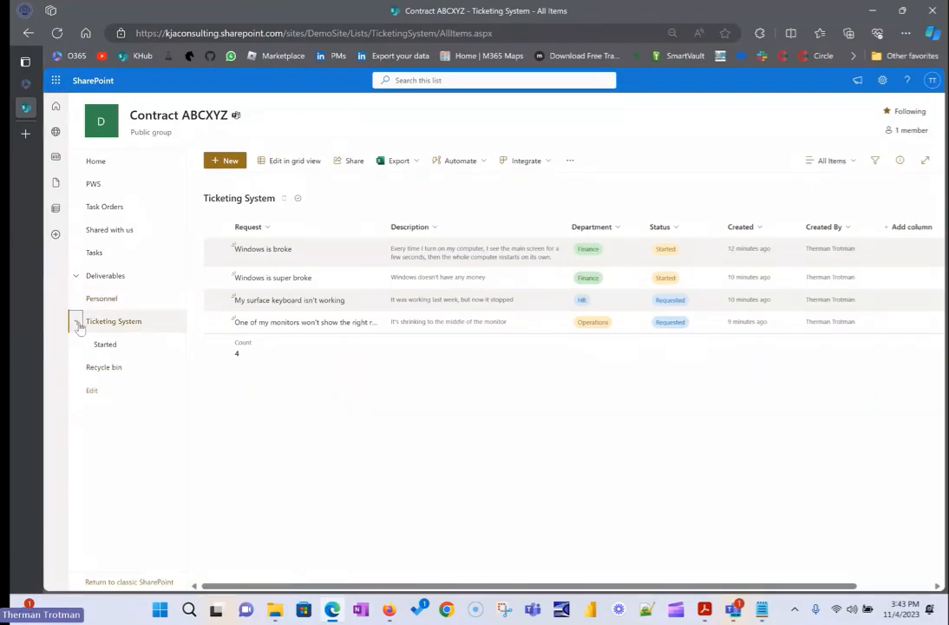
pyautogui.click(116, 352)
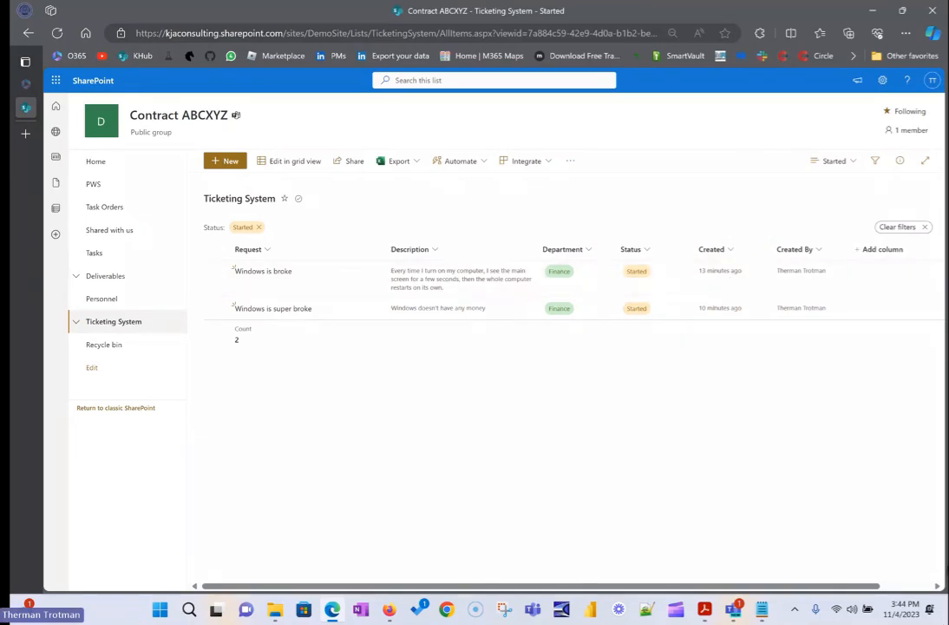
# Switch to the Teams meeting, read the questions in its chat, and return to the SharePoint list.
pyautogui.moveTo(733, 609)
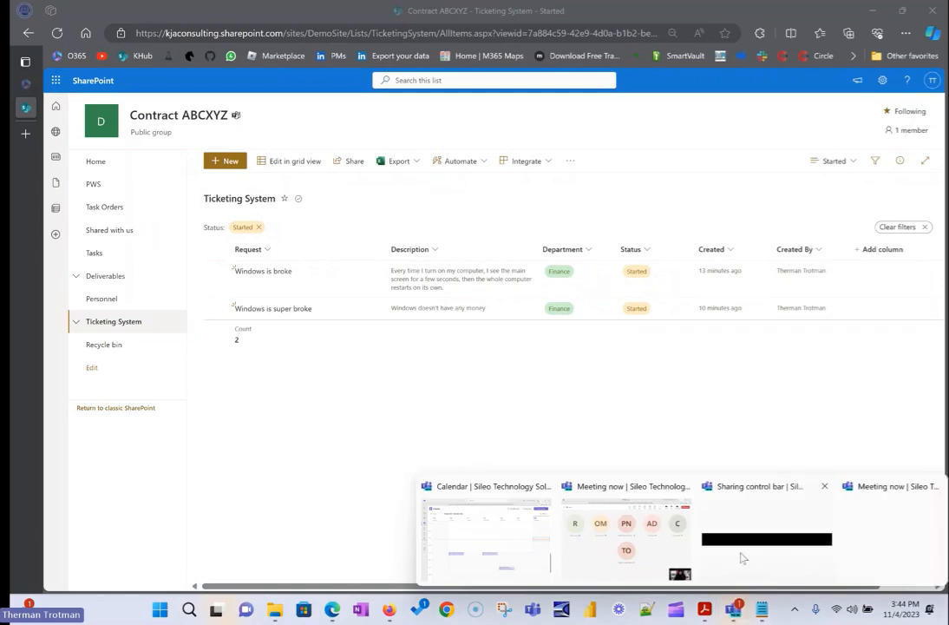
pyautogui.click(655, 555)
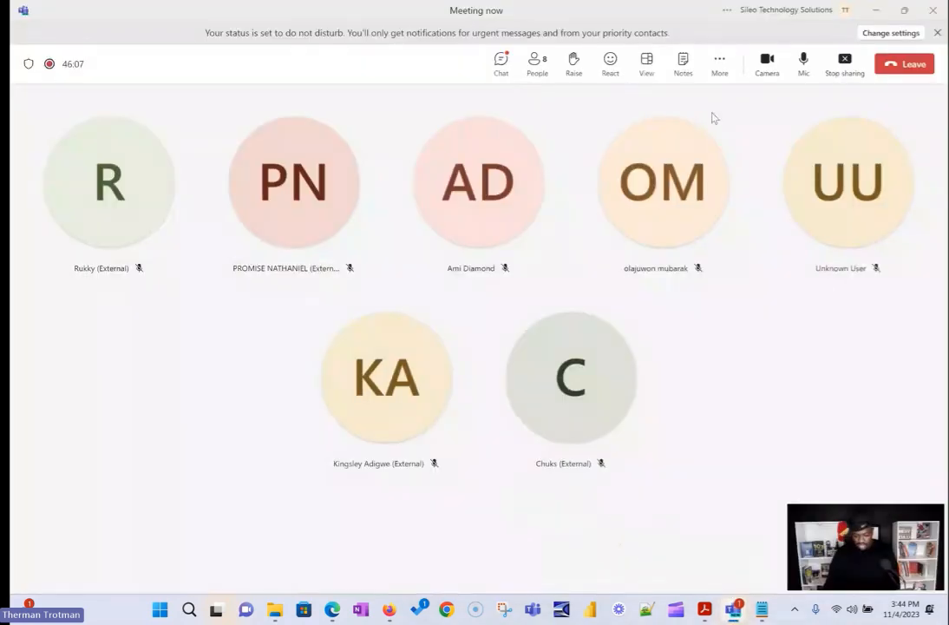
pyautogui.click(501, 62)
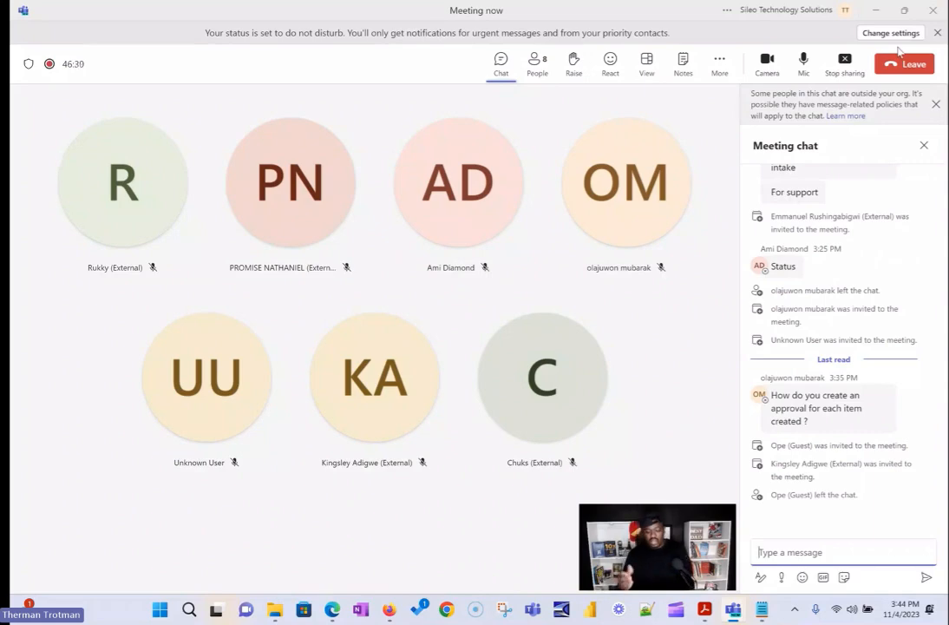
pyautogui.click(879, 10)
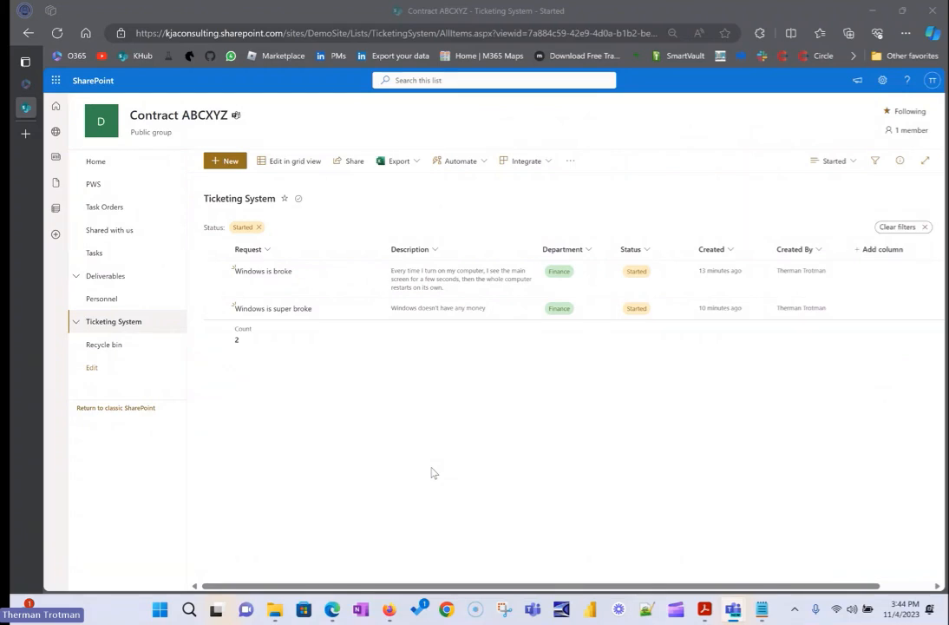
# Create a public board view named "Board" organized by the Status column.
pyautogui.click(833, 161)
pyautogui.click(854, 277)
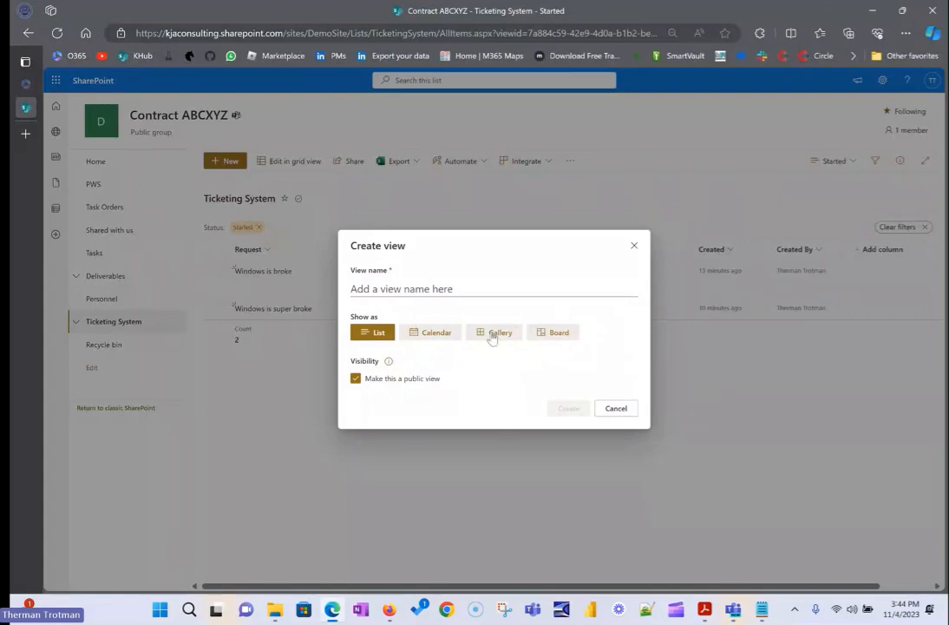
pyautogui.click(552, 335)
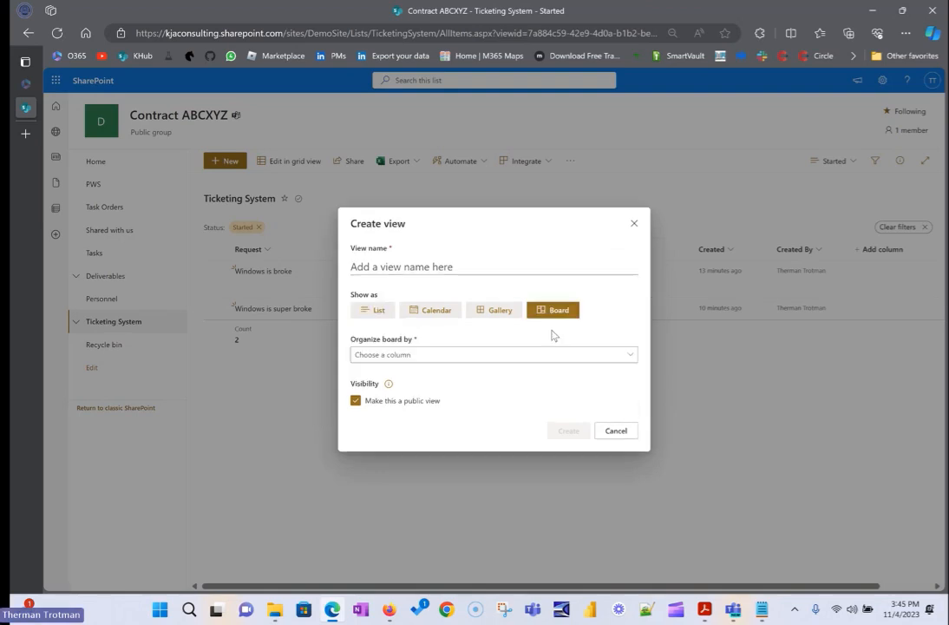
pyautogui.click(479, 358)
pyautogui.click(396, 417)
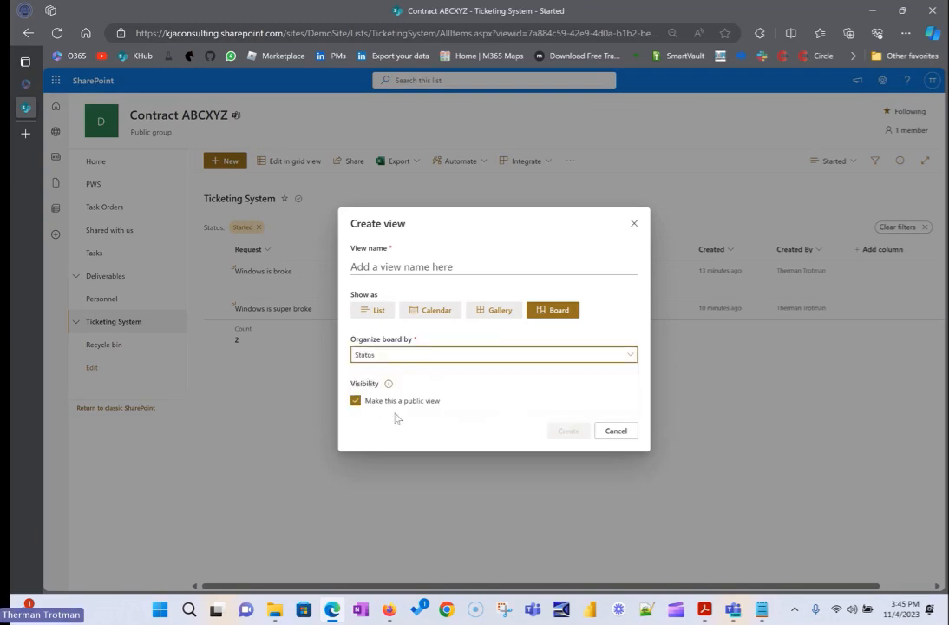
pyautogui.click(404, 265)
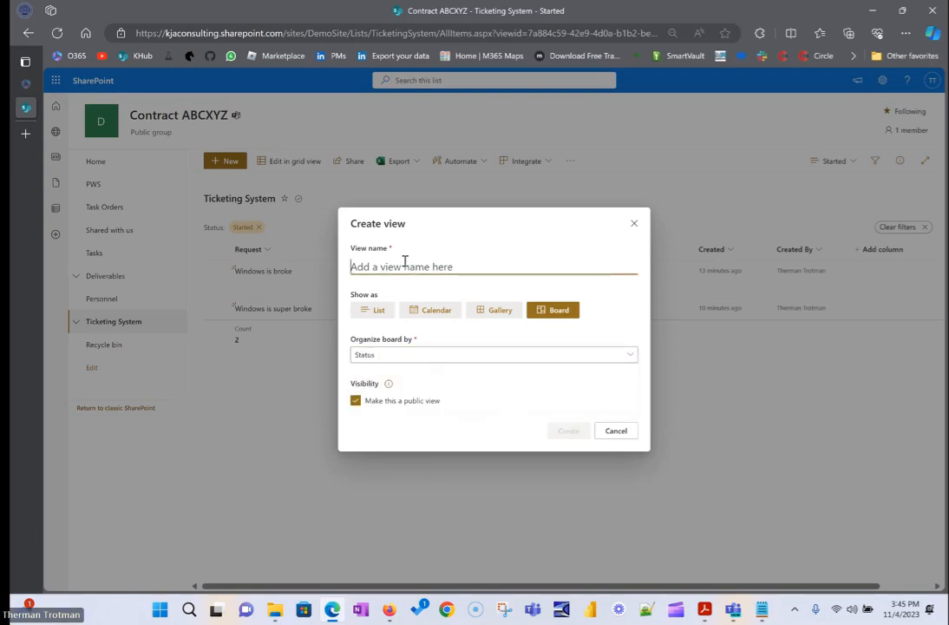
pyautogui.write('Bor')
pyautogui.press('BackSpace')
pyautogui.press('BackSpace')
pyautogui.write('oard')
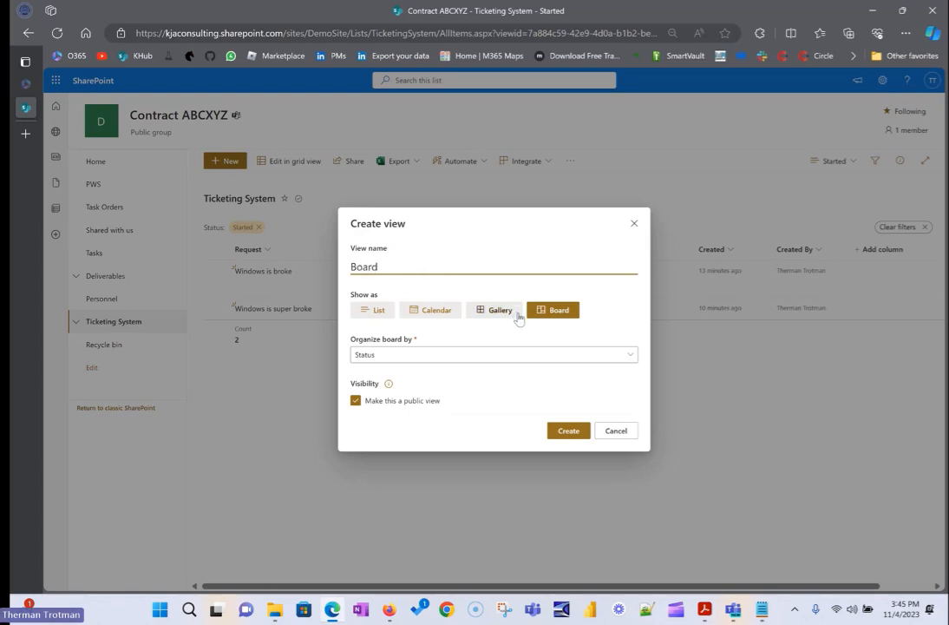
pyautogui.click(579, 432)
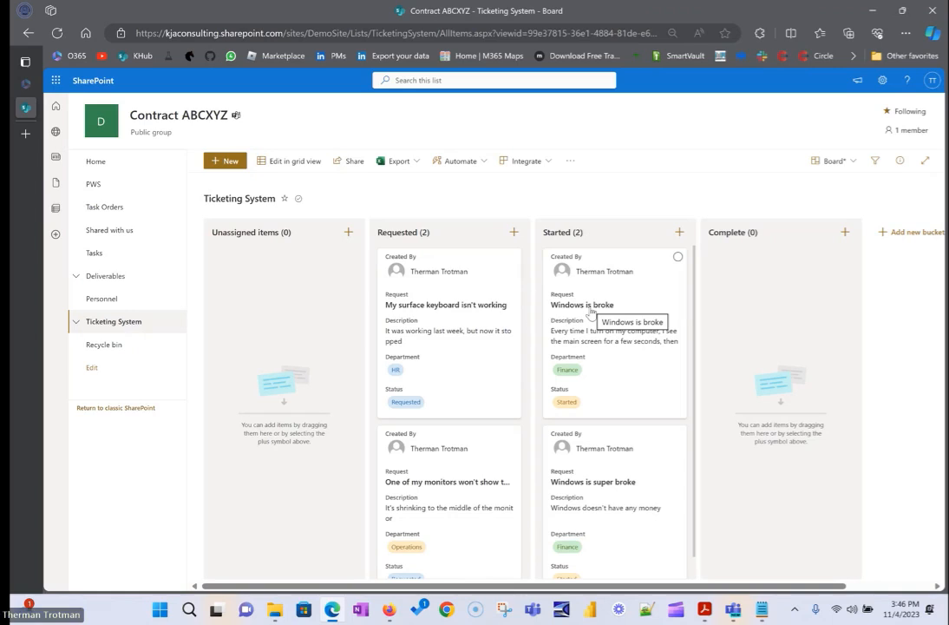
# Review the details of the "Windows is broke" ticket from the board, hide its comments, and close it.
pyautogui.click(615, 364)
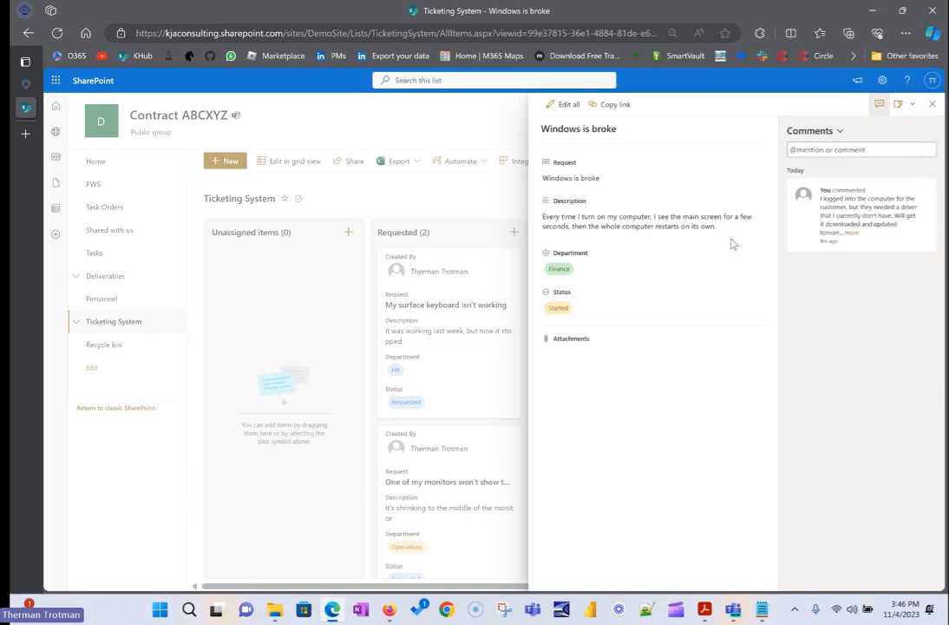
pyautogui.click(879, 104)
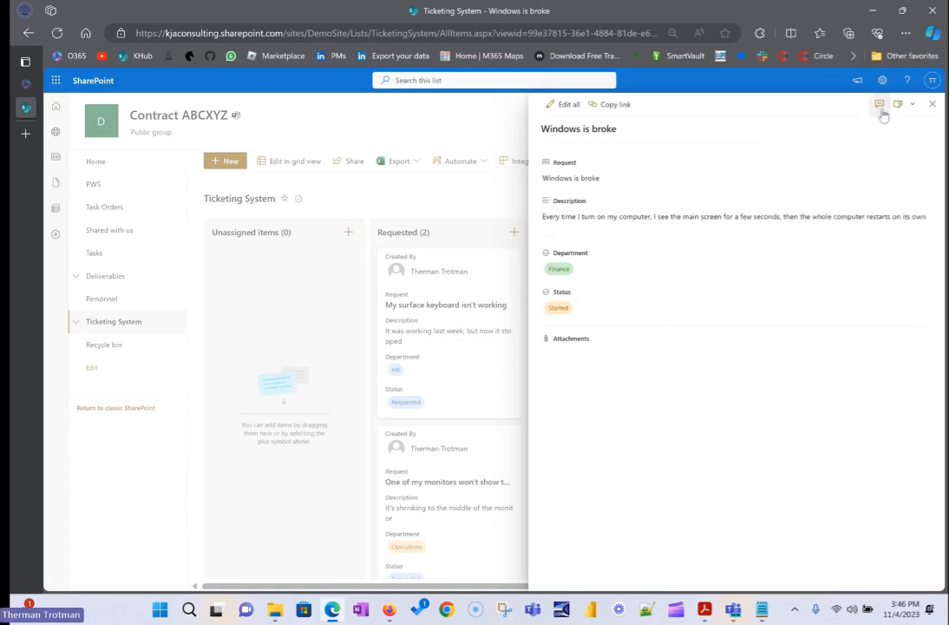
pyautogui.click(443, 132)
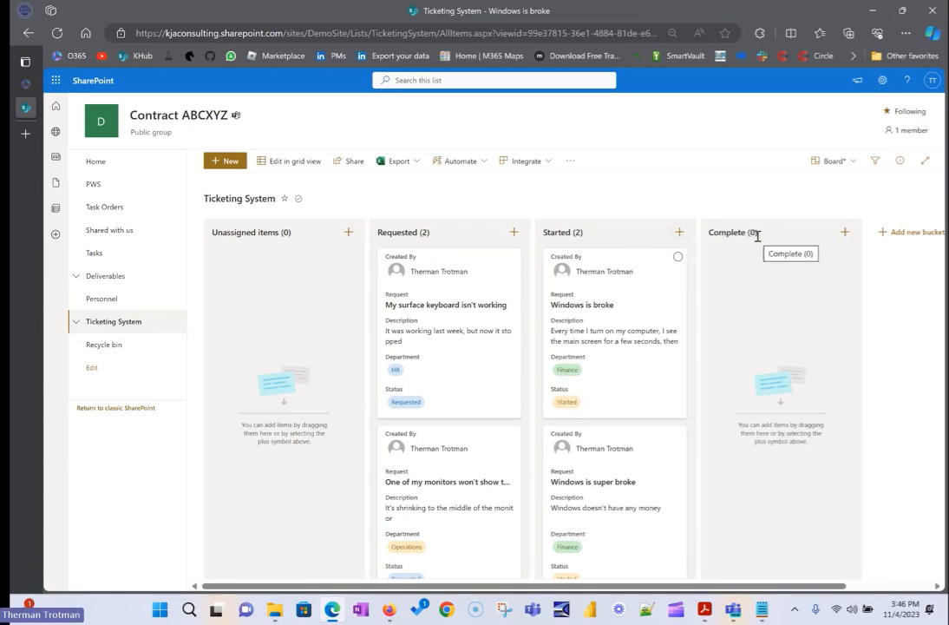
# Move the "Windows is broke" ticket from Started to Complete on the board, and check the Started view through the site navigation.
pyautogui.moveTo(619, 269); pyautogui.dragTo(730, 276)
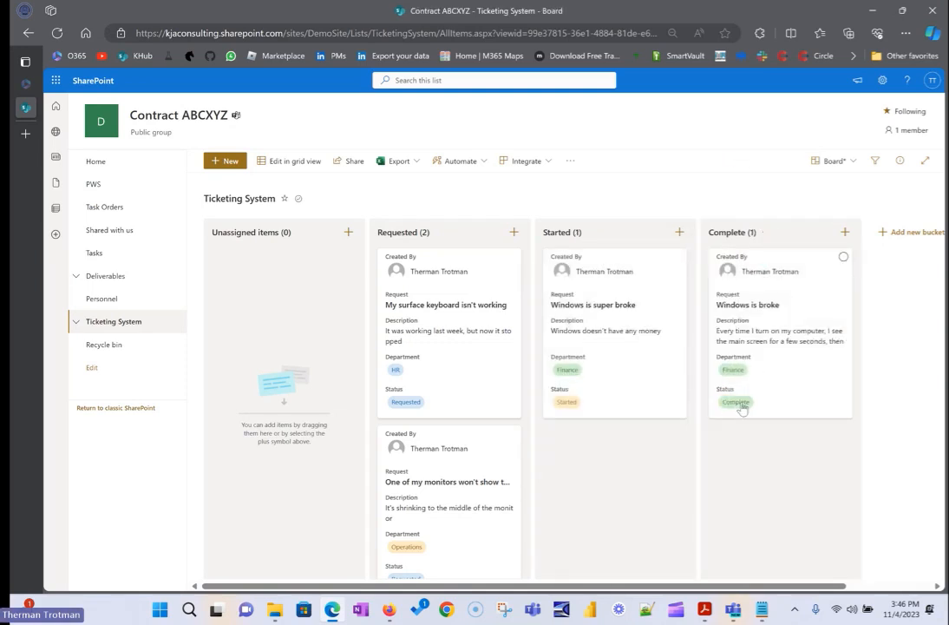
pyautogui.click(76, 321)
pyautogui.click(125, 348)
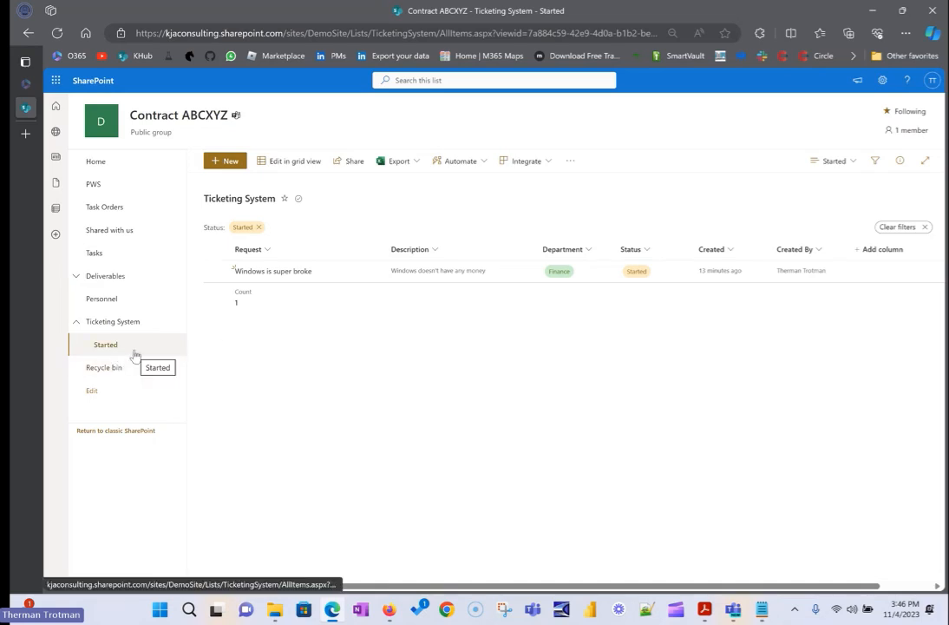
# Return to the Board view, move the "My surface keyboard isn't working" ticket from Requested to Started, and check the full Ticketing System list.
pyautogui.click(852, 163)
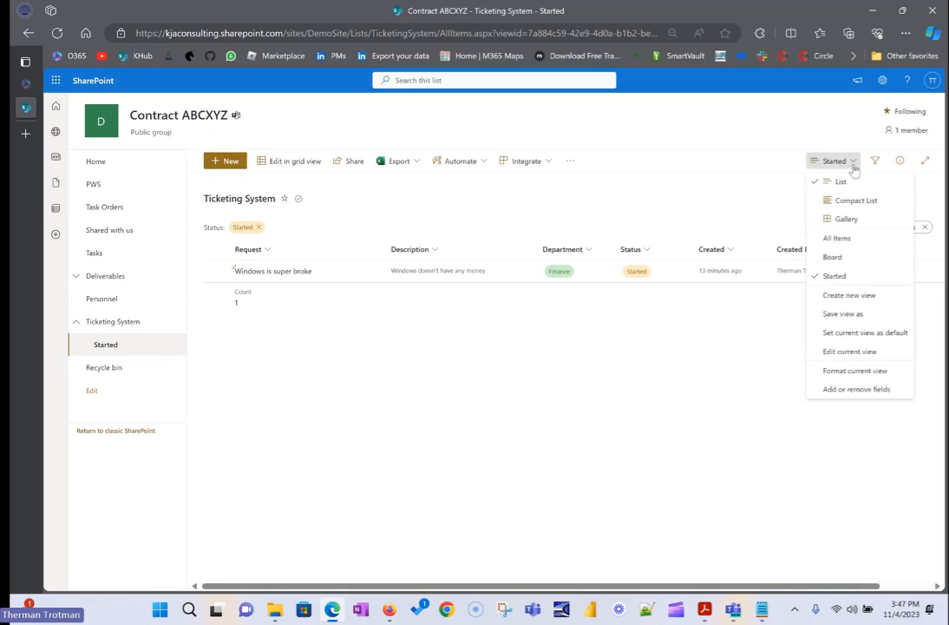
pyautogui.click(843, 257)
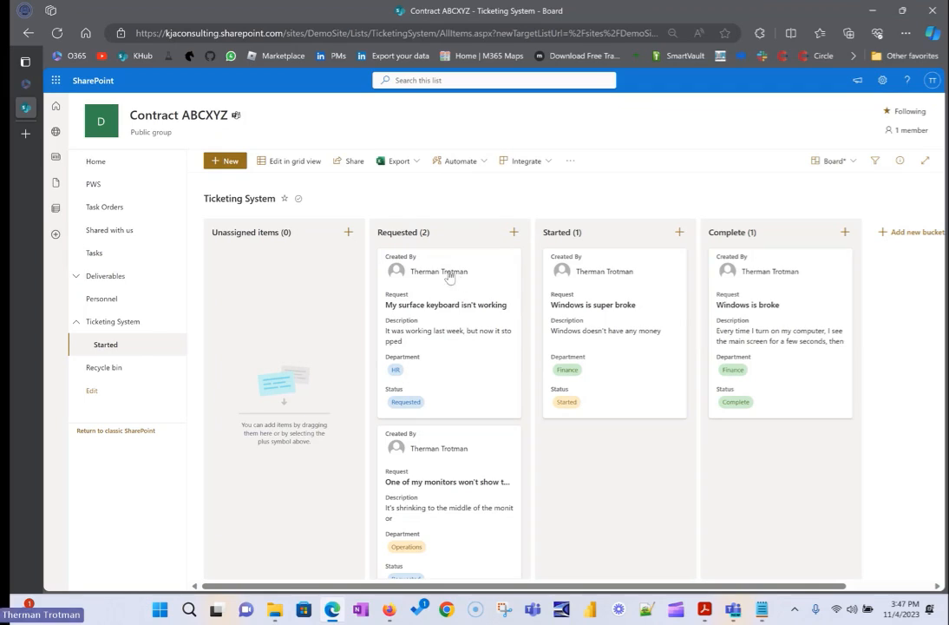
pyautogui.moveTo(443, 270); pyautogui.dragTo(572, 371)
pyautogui.scroll(-1, 590, 434)
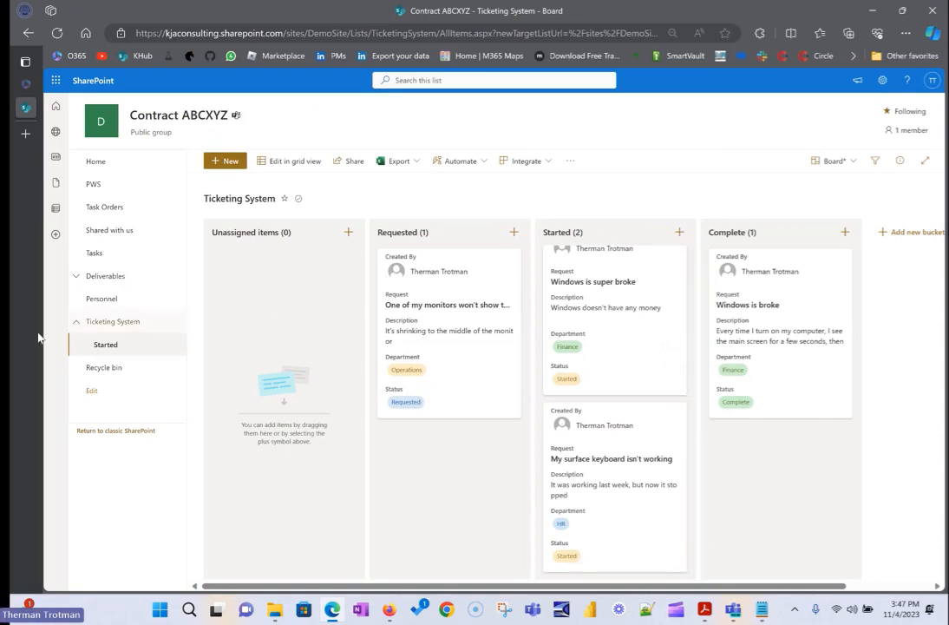
pyautogui.click(113, 322)
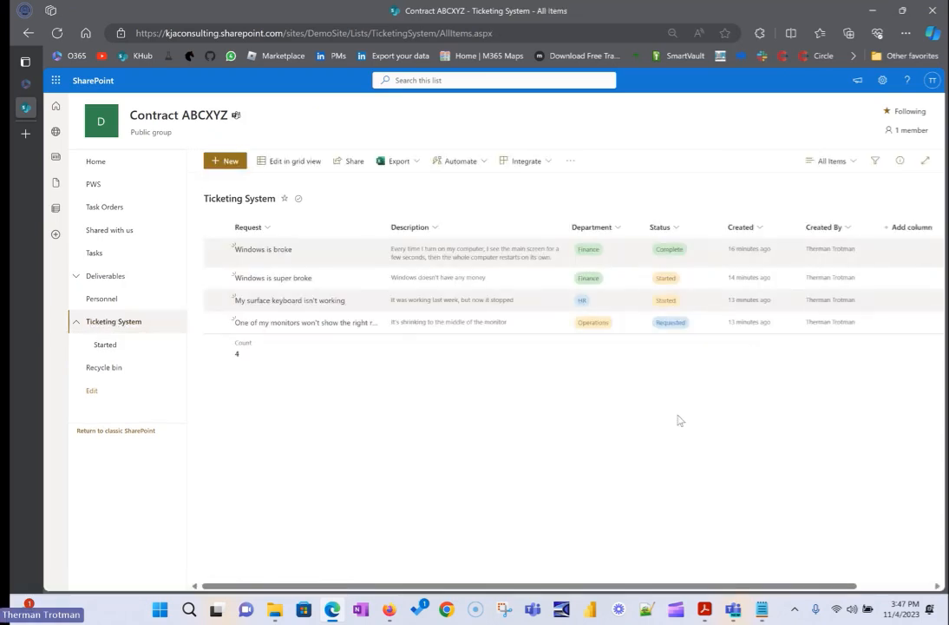